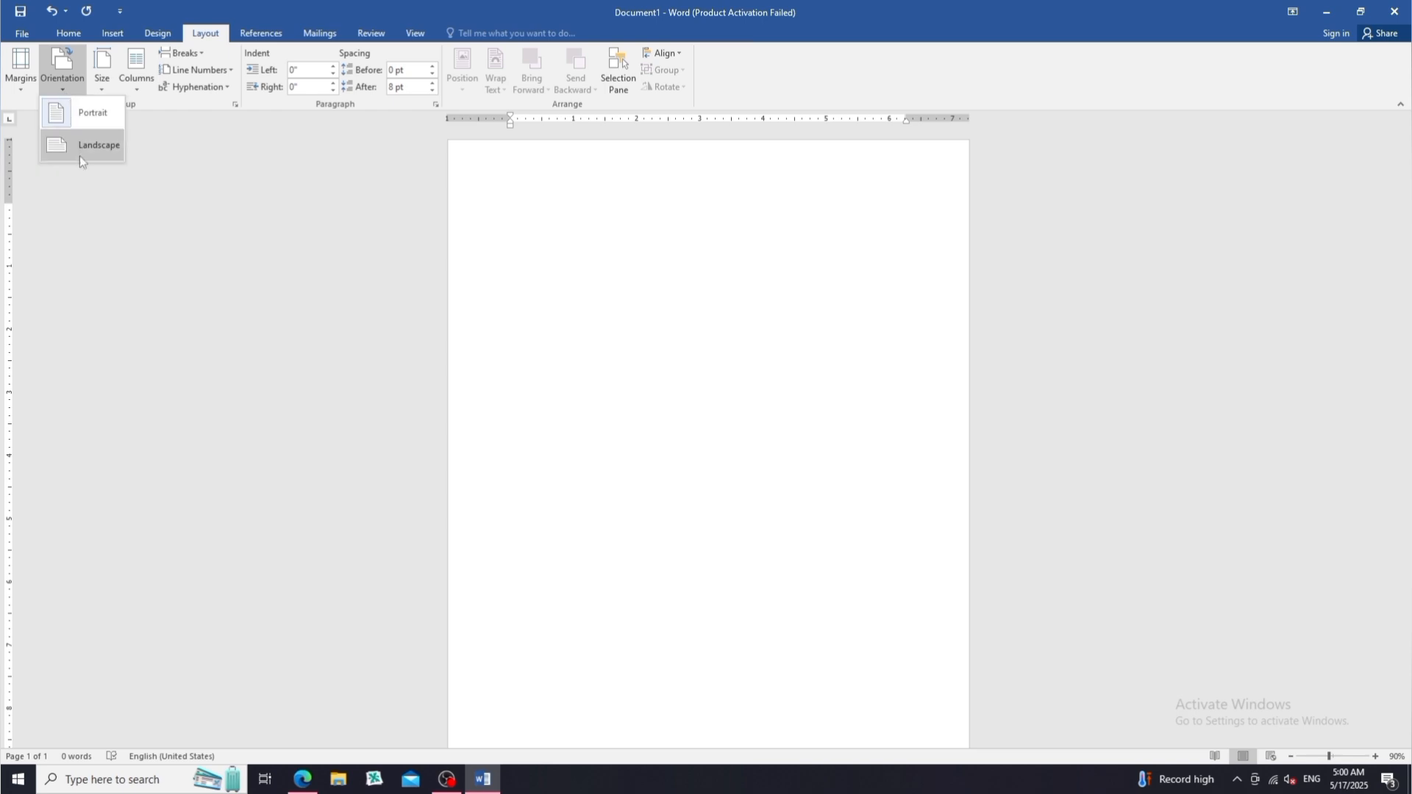
- Set the page orientation to Landscape and the page color to black
{"action": "left_click", "coordinate": [79, 152]}
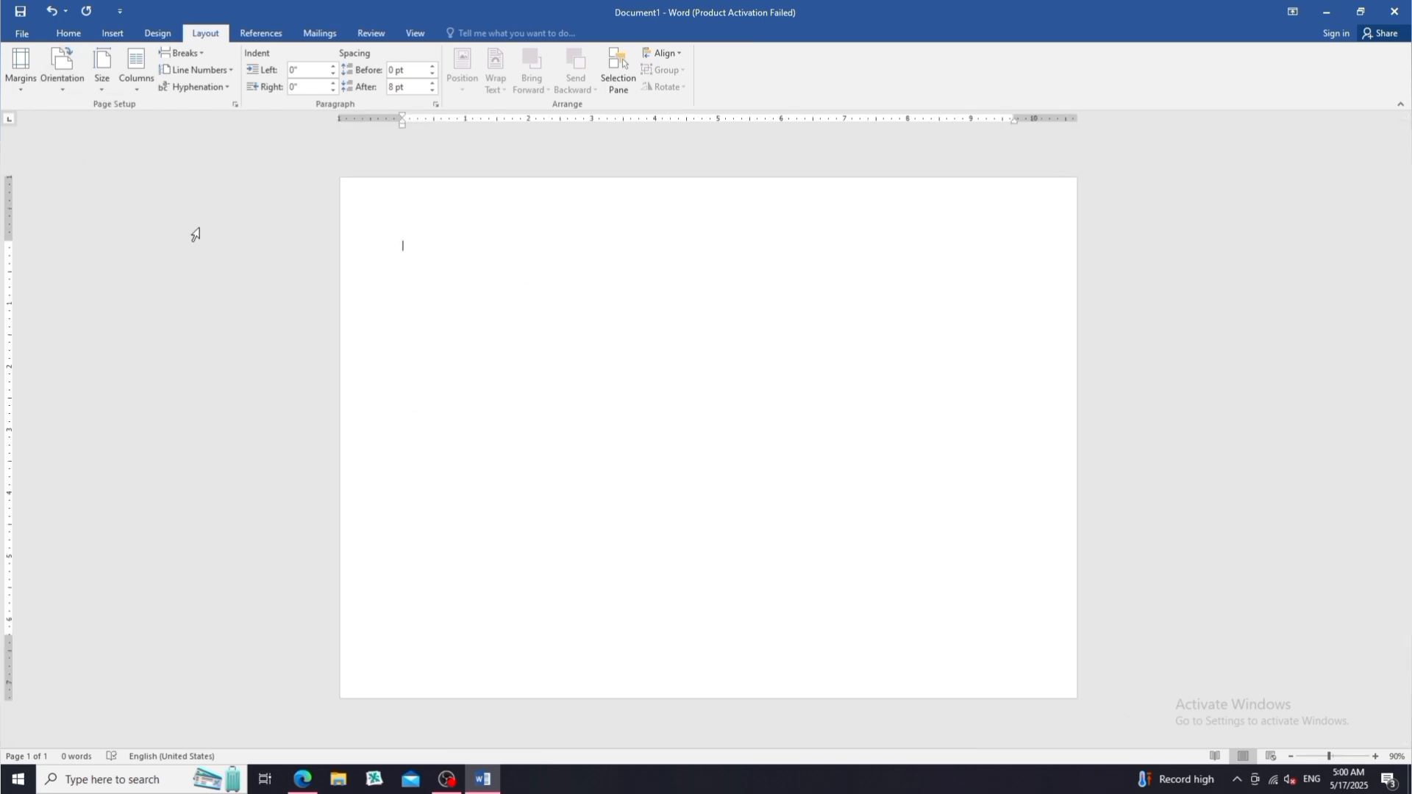
{"action": "left_click", "coordinate": [167, 34]}
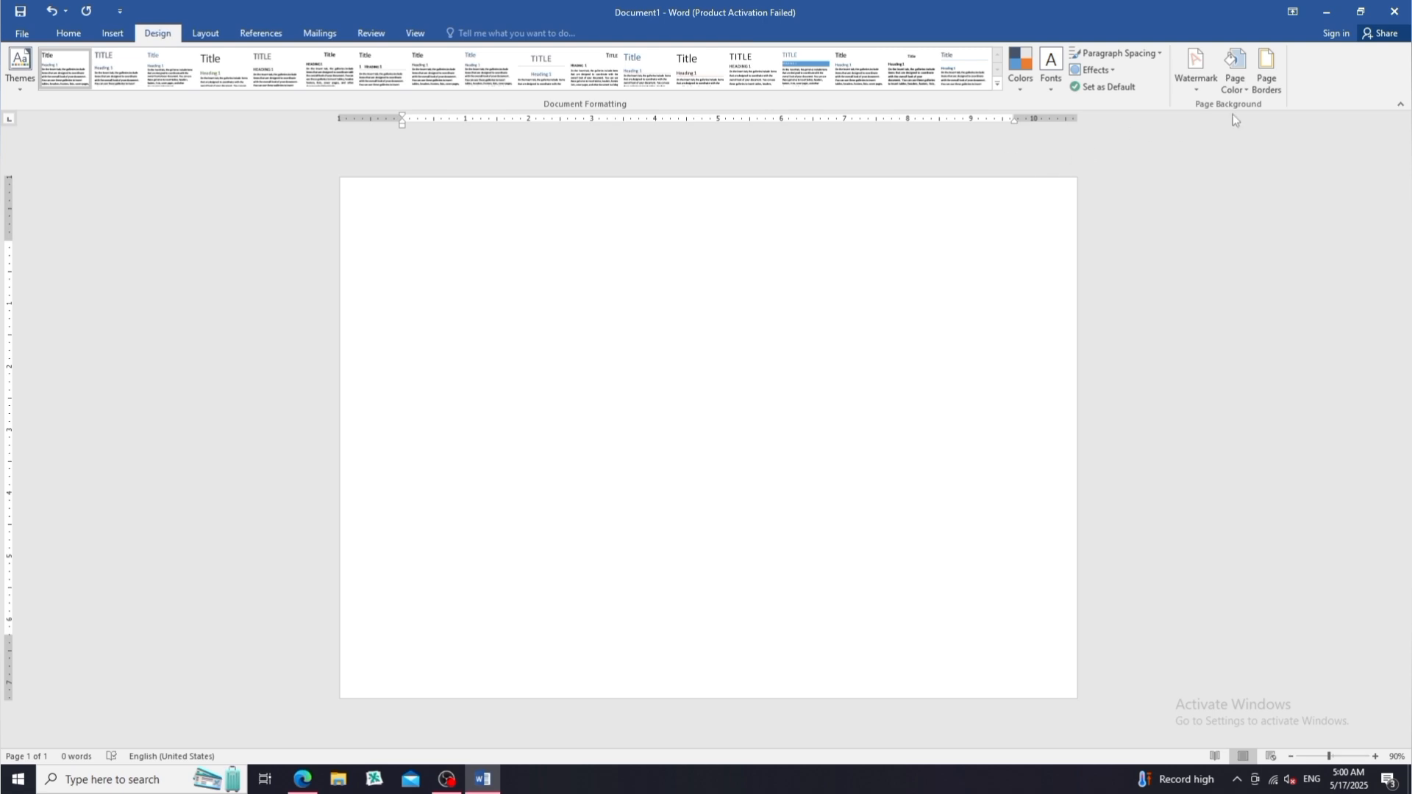
{"action": "left_click", "coordinate": [1236, 81]}
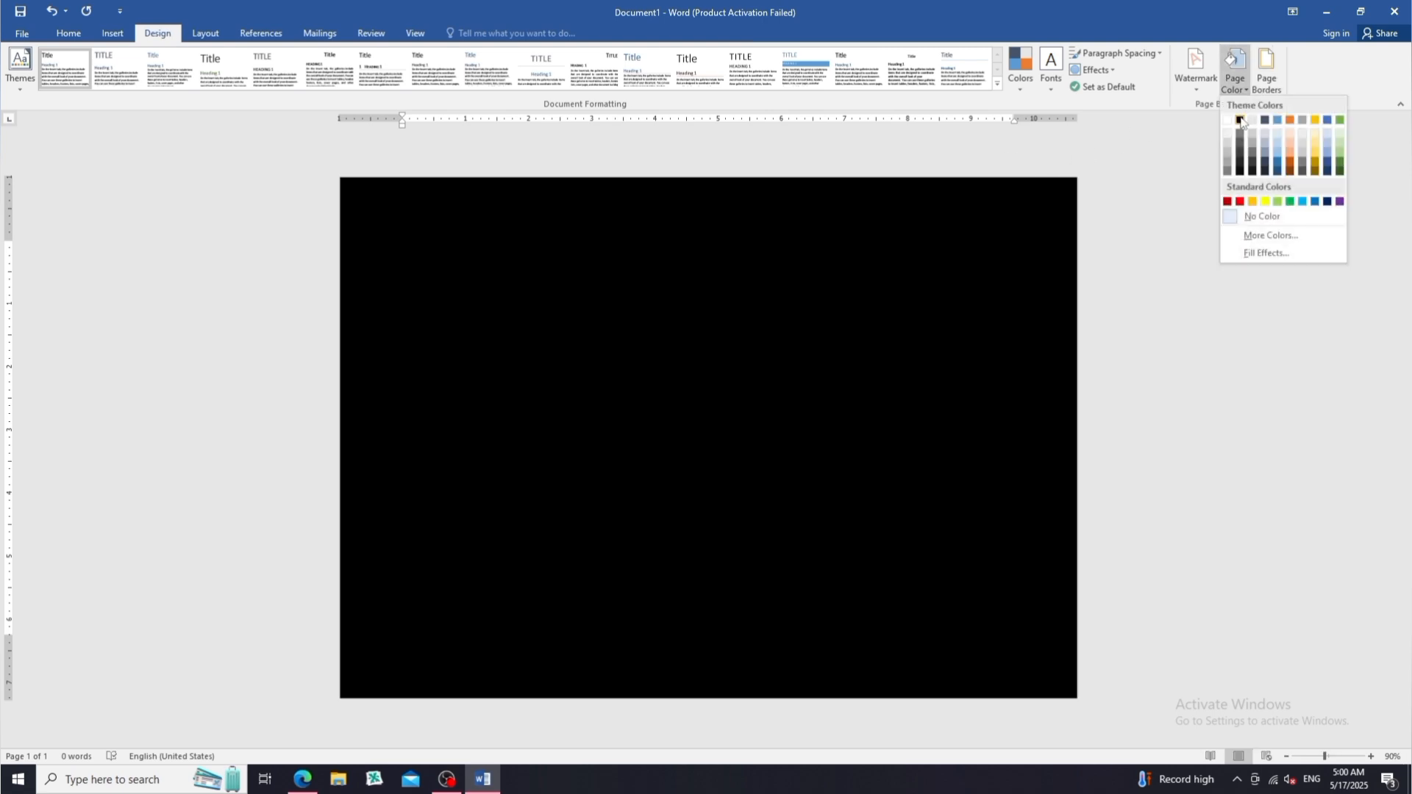
{"action": "left_click", "coordinate": [1241, 120]}
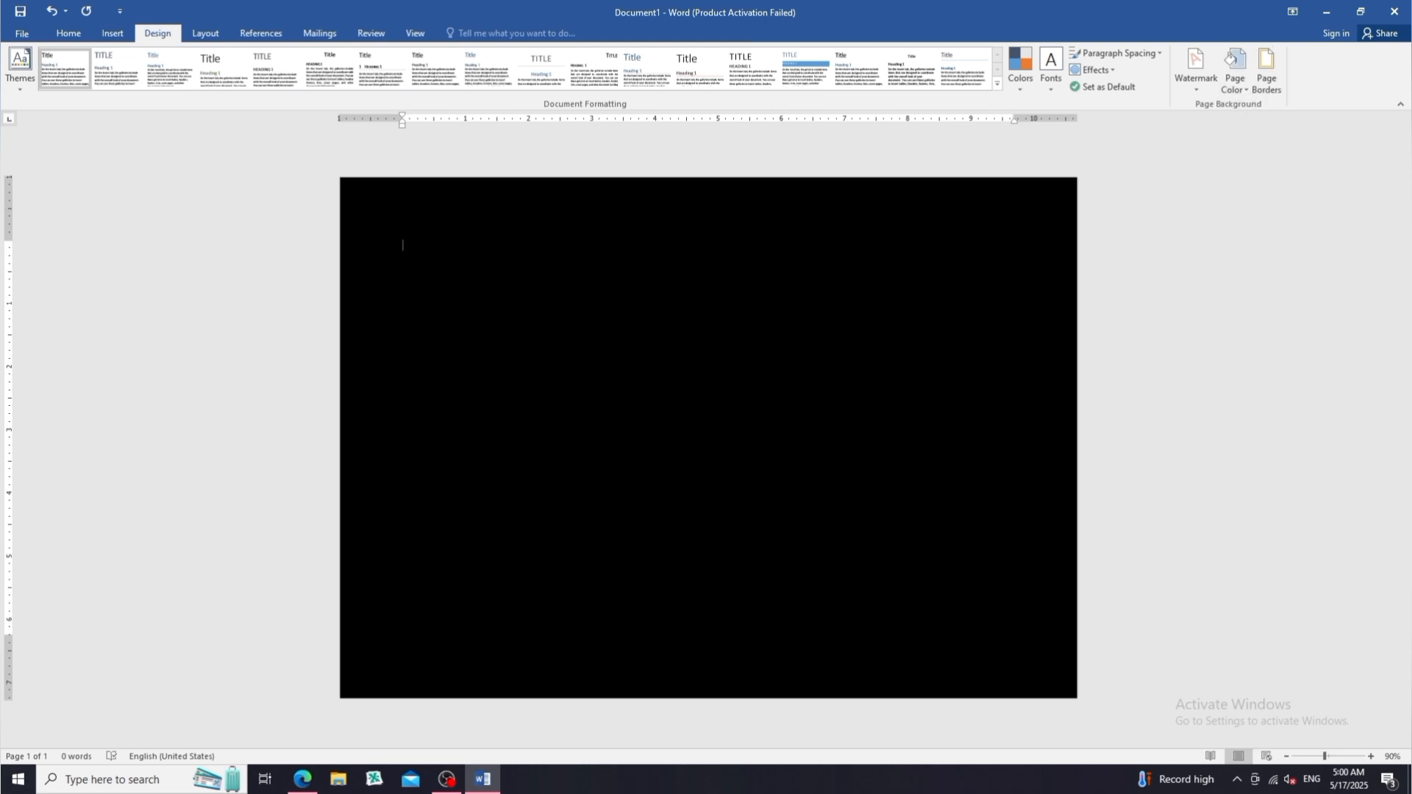
- Draw a rectangle about 7.78" high and 11.28" wide just inside the page edges
{"action": "left_click", "coordinate": [113, 33]}
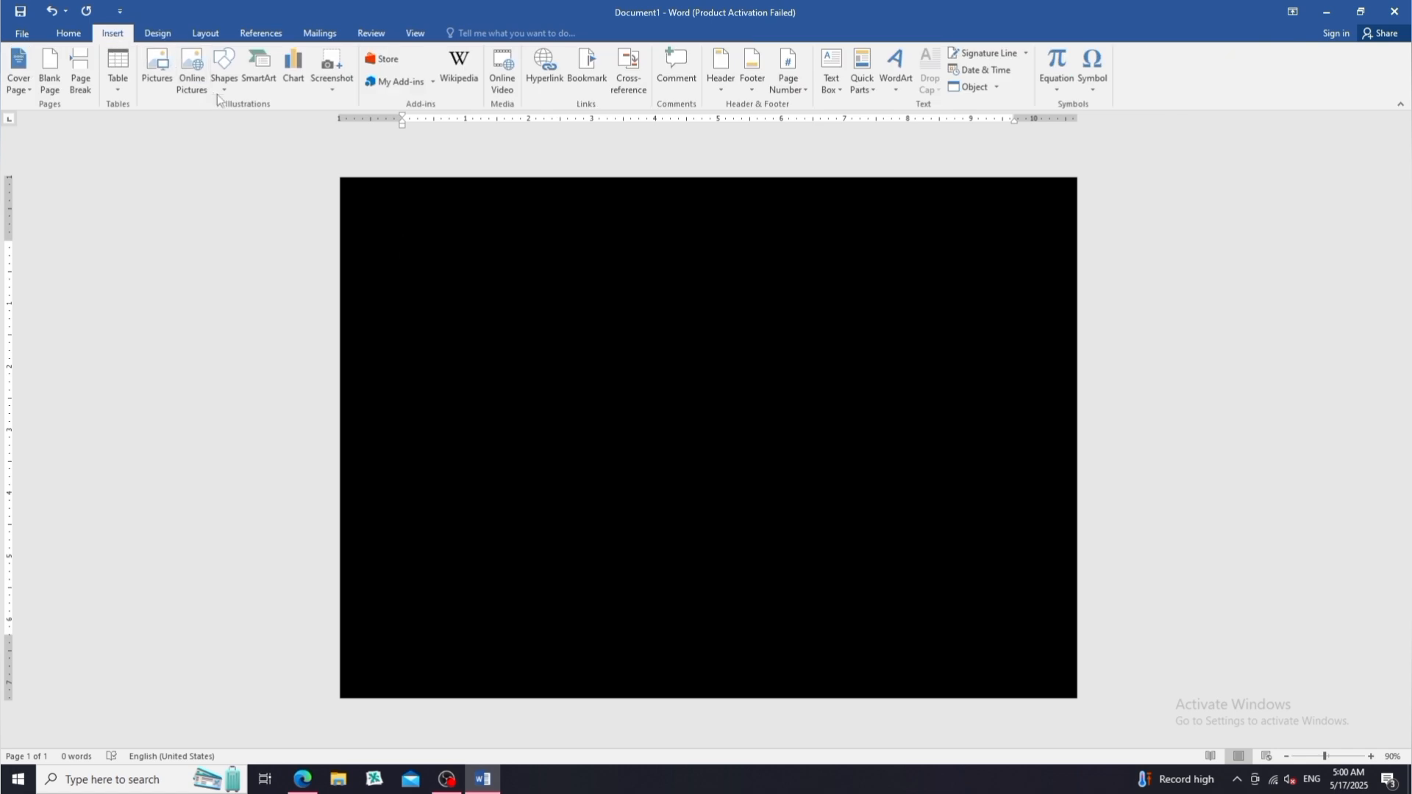
{"action": "left_click", "coordinate": [224, 87]}
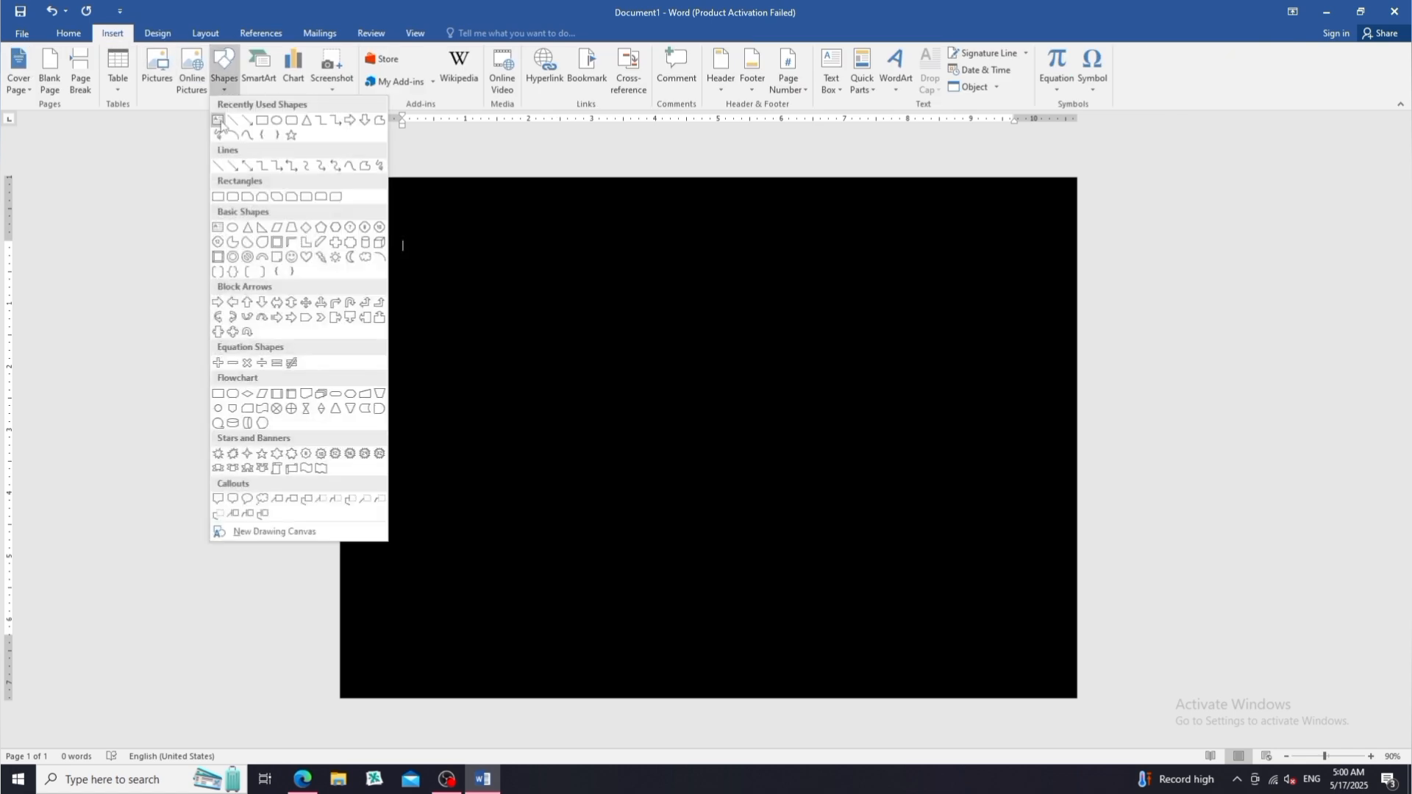
{"action": "left_click", "coordinate": [219, 197]}
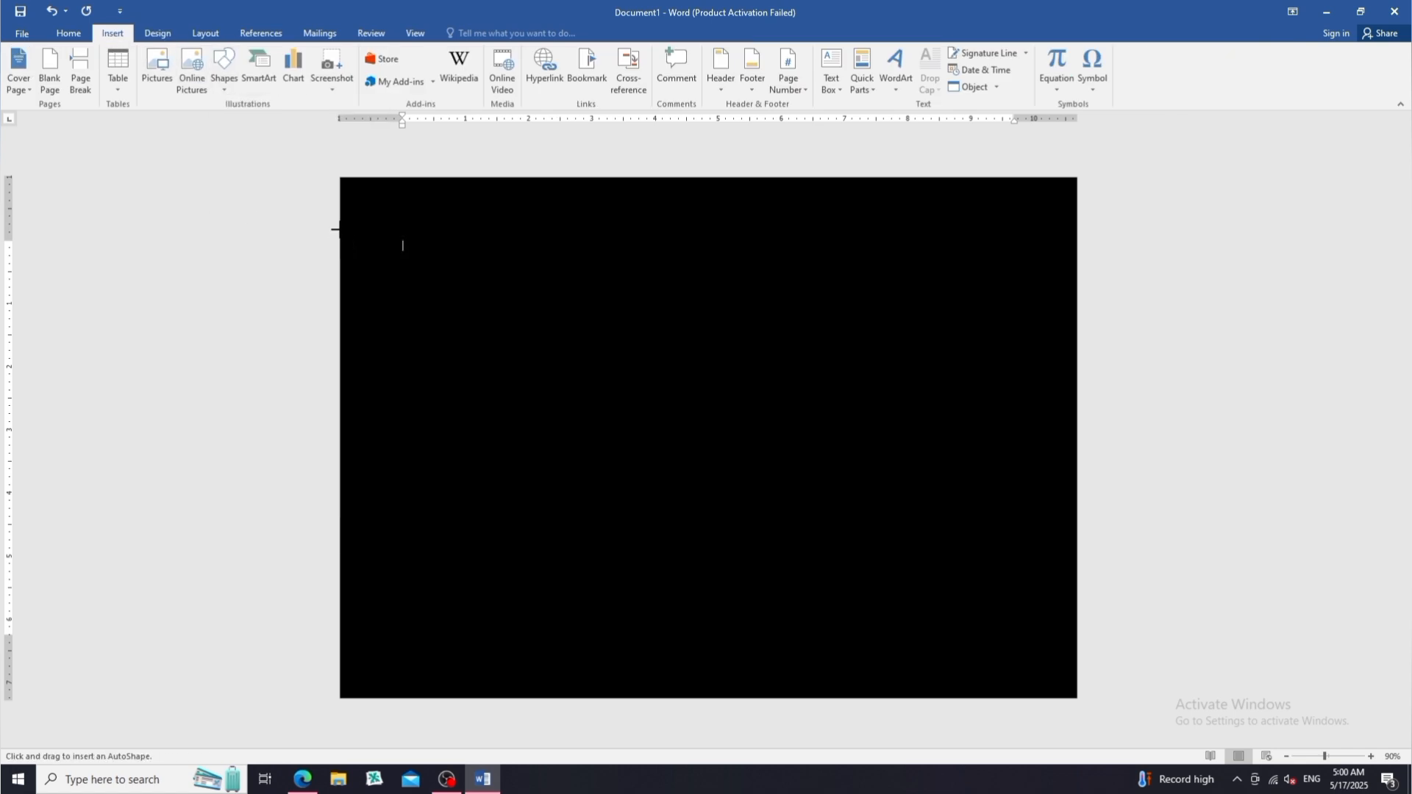
{"action": "mouse_move", "coordinate": [351, 191]}
{"action": "left_mouse_down"}
{"action": "mouse_move", "coordinate": [457, 503]}
{"action": "mouse_move", "coordinate": [1064, 684]}
{"action": "left_mouse_up"}
{"action": "left_click_drag", "start_coordinate": [999, 639], "coordinate": [1007, 635]}
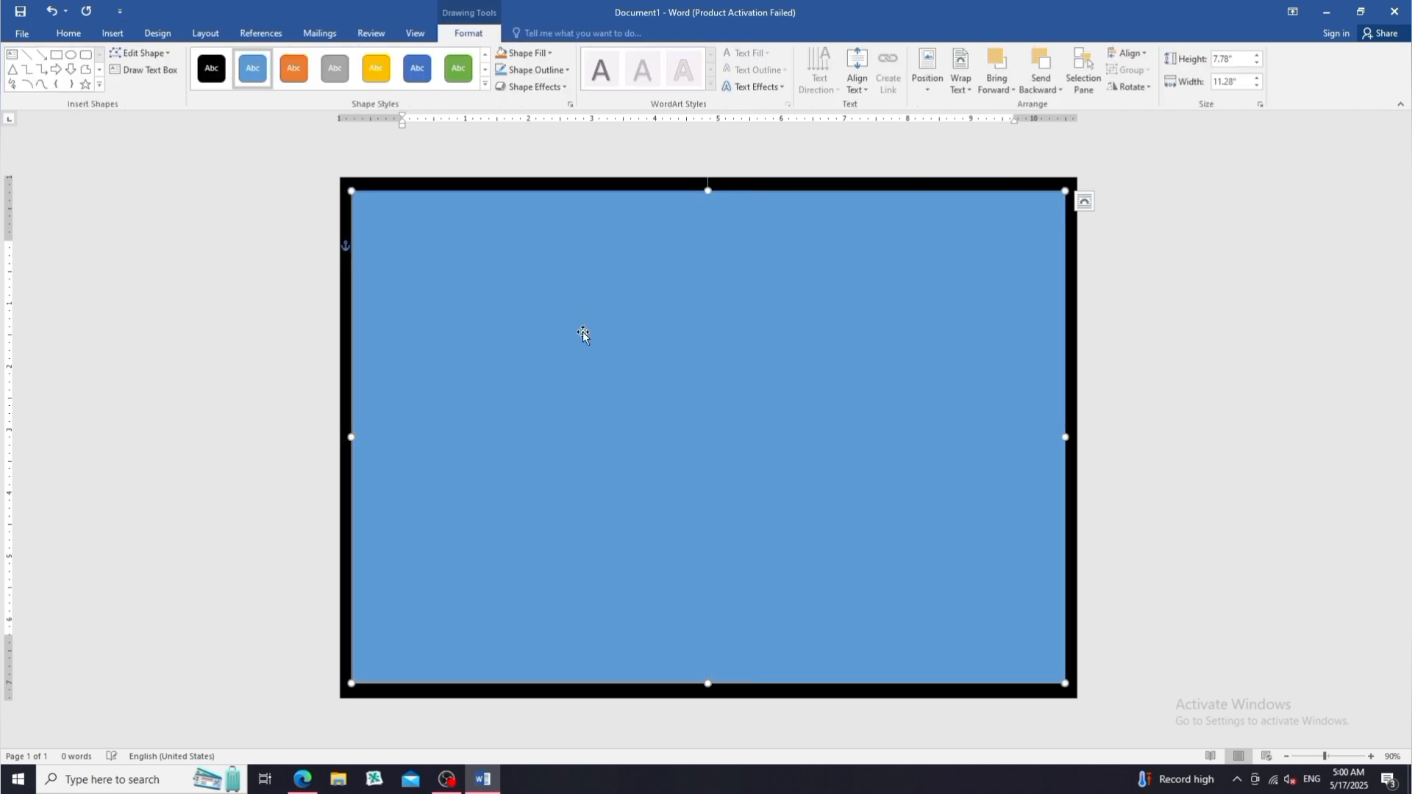
- Remove the rectangle's fill and give it a white outline with a weight of 1½ pt
{"action": "left_click", "coordinate": [550, 53]}
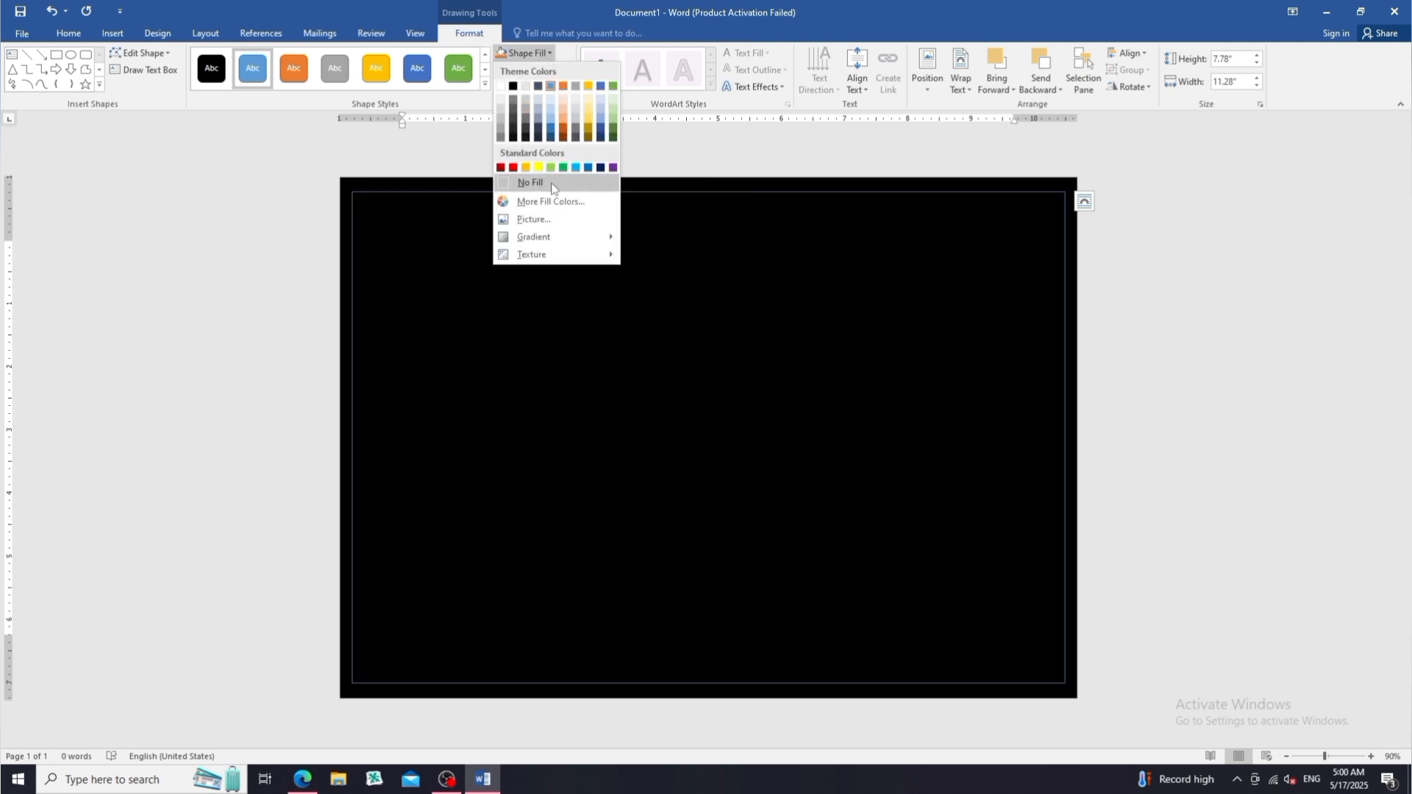
{"action": "left_click", "coordinate": [551, 184]}
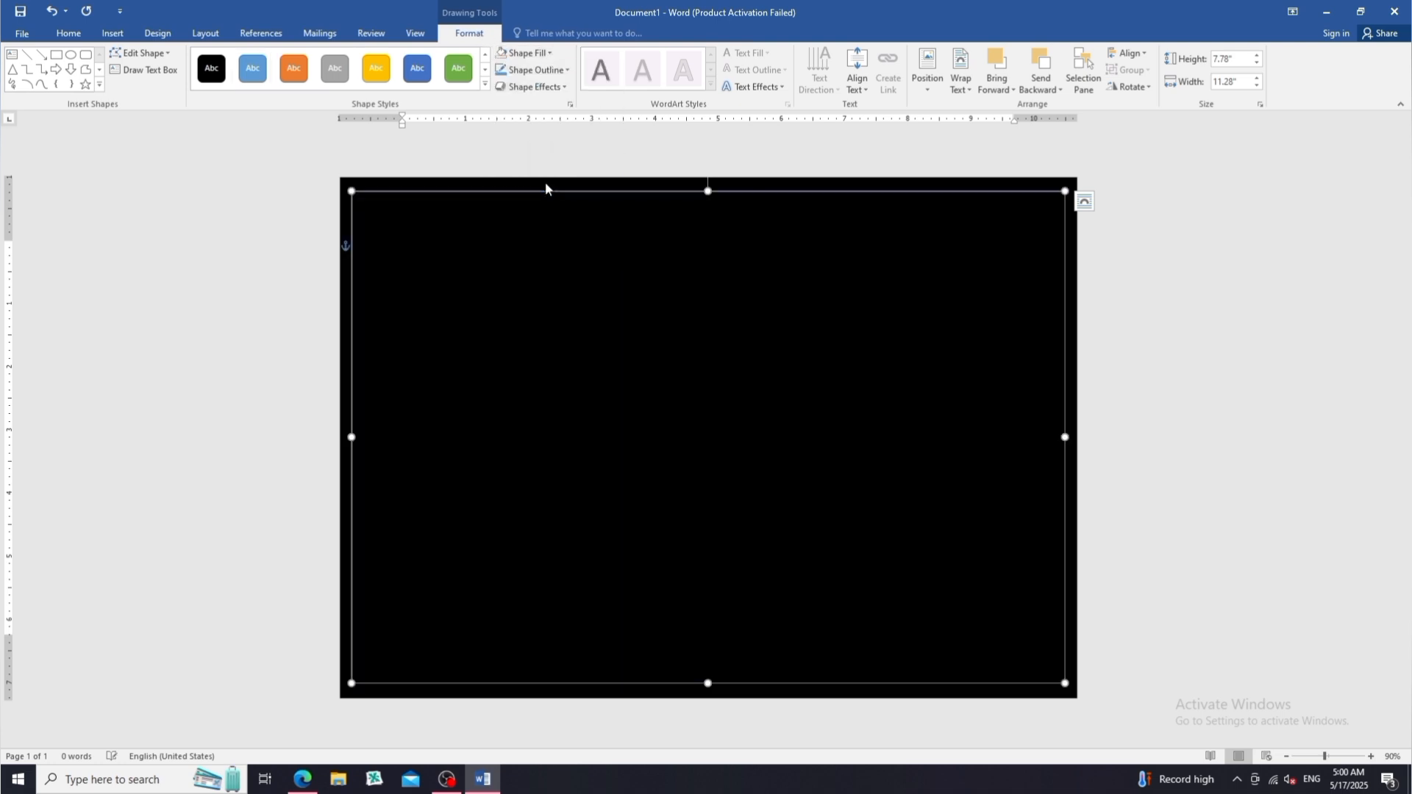
{"action": "left_click", "coordinate": [569, 70]}
{"action": "mouse_move", "coordinate": [578, 237]}
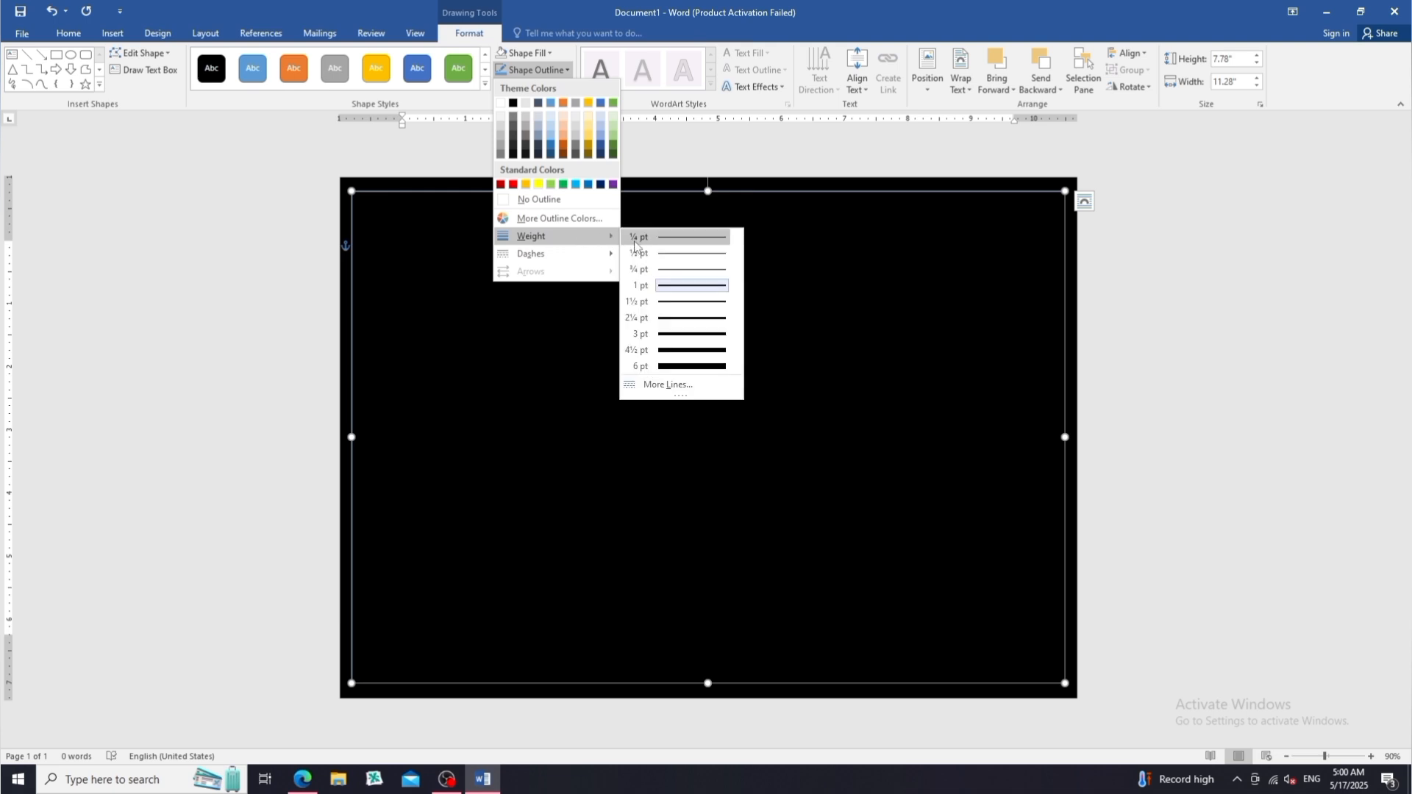
{"action": "left_click", "coordinate": [673, 301]}
{"action": "left_click", "coordinate": [537, 70]}
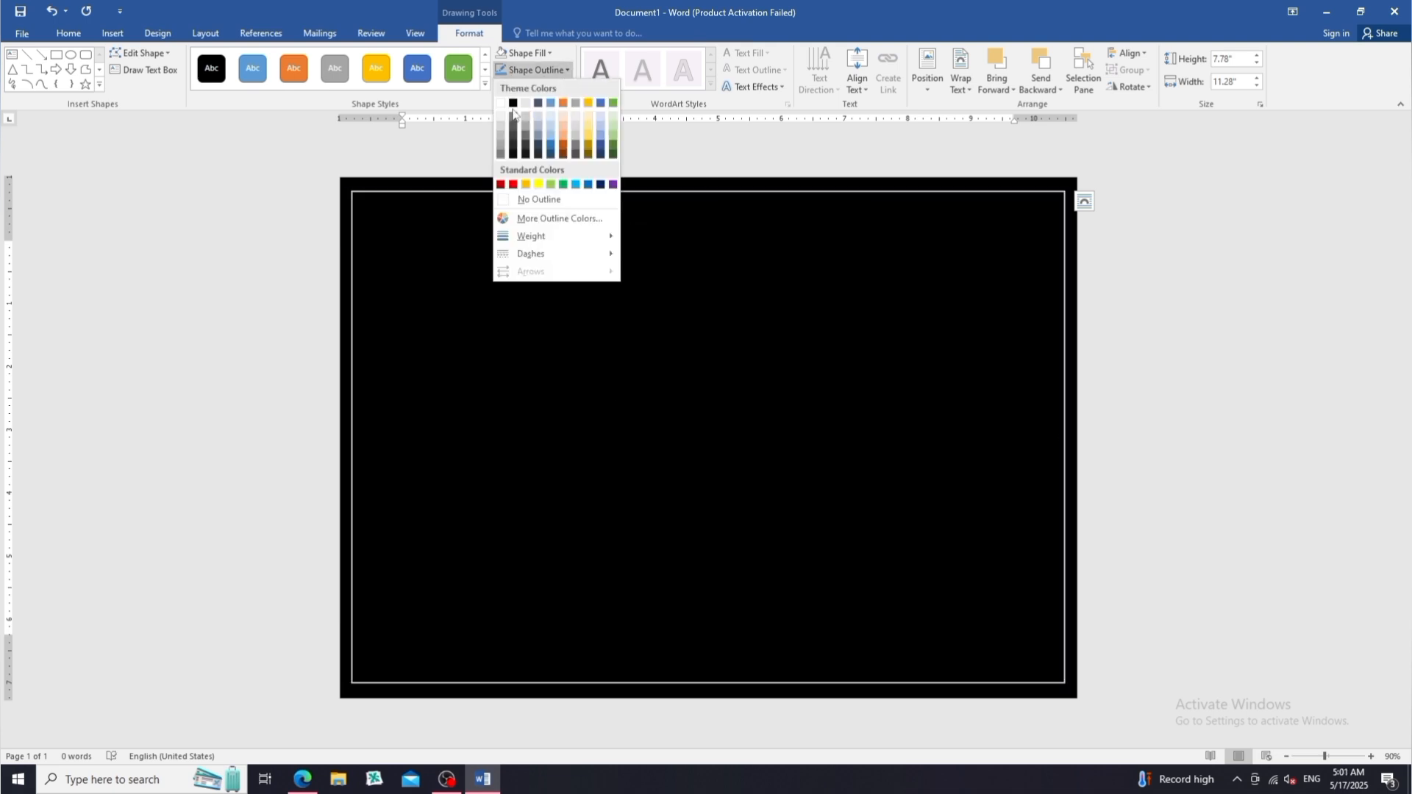
{"action": "left_click", "coordinate": [502, 108]}
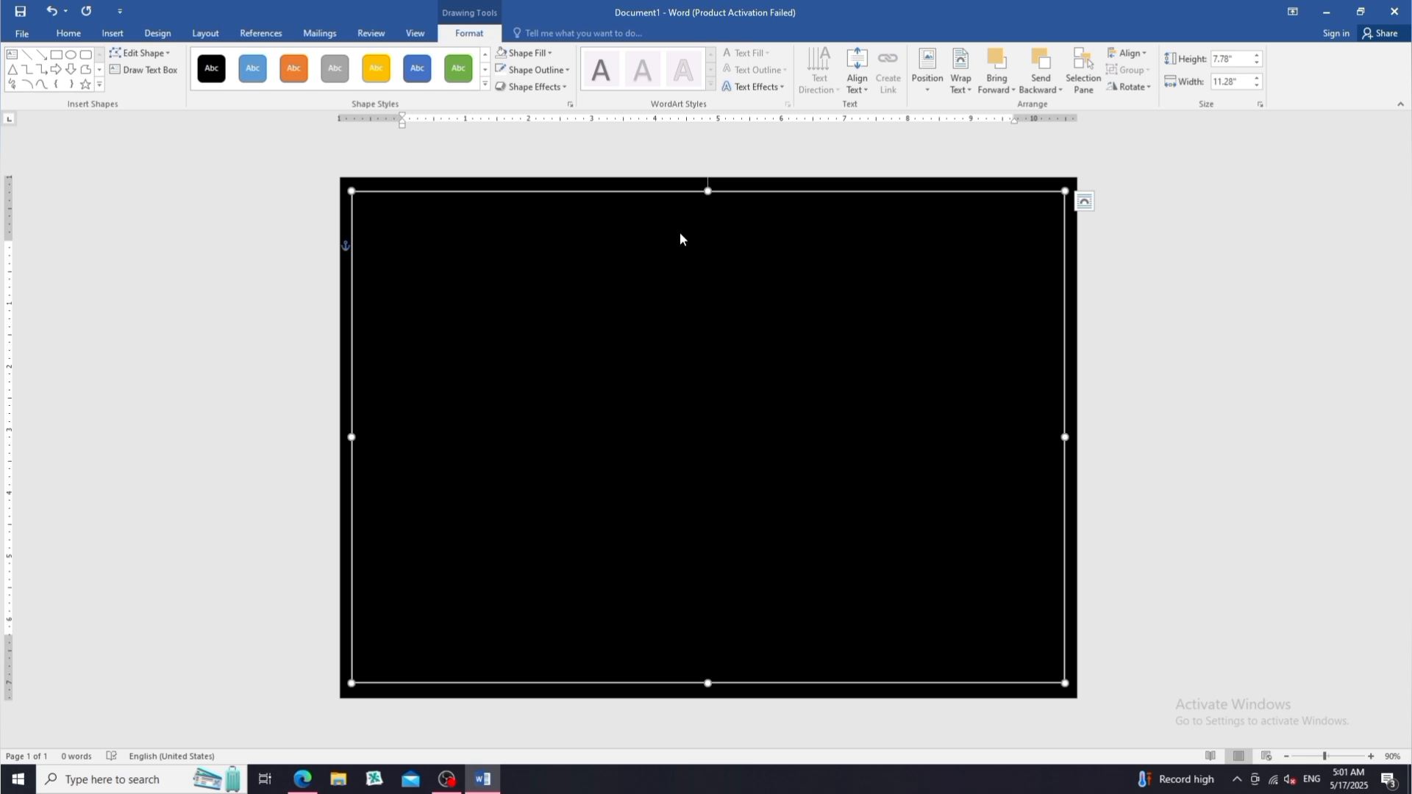
{"action": "left_click", "coordinate": [1135, 289]}
- Draw a second rectangle about 7.45" high and 11.22" wide over the white frame and fill it with the lightest gold theme color
{"action": "left_click", "coordinate": [112, 33]}
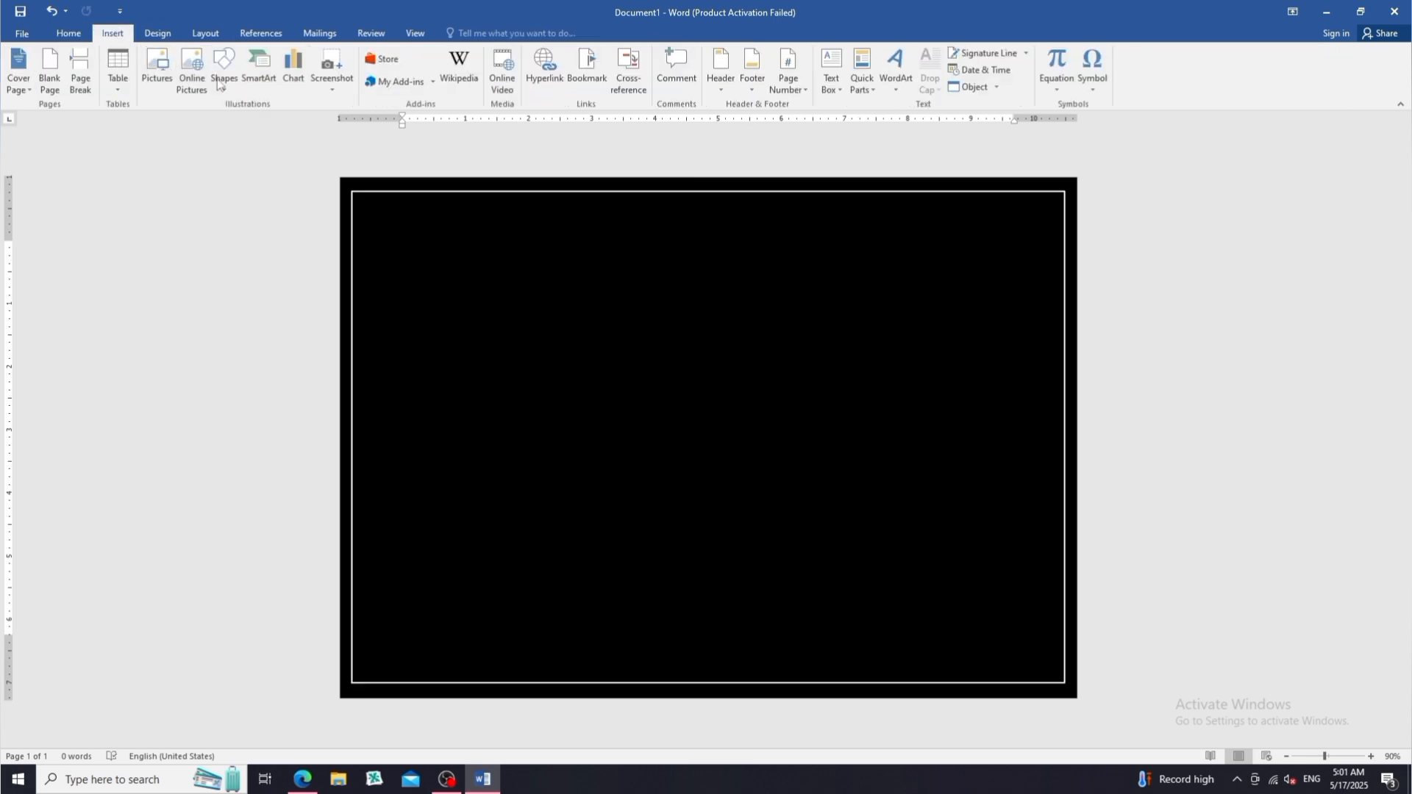
{"action": "left_click", "coordinate": [224, 70]}
{"action": "left_click", "coordinate": [262, 121]}
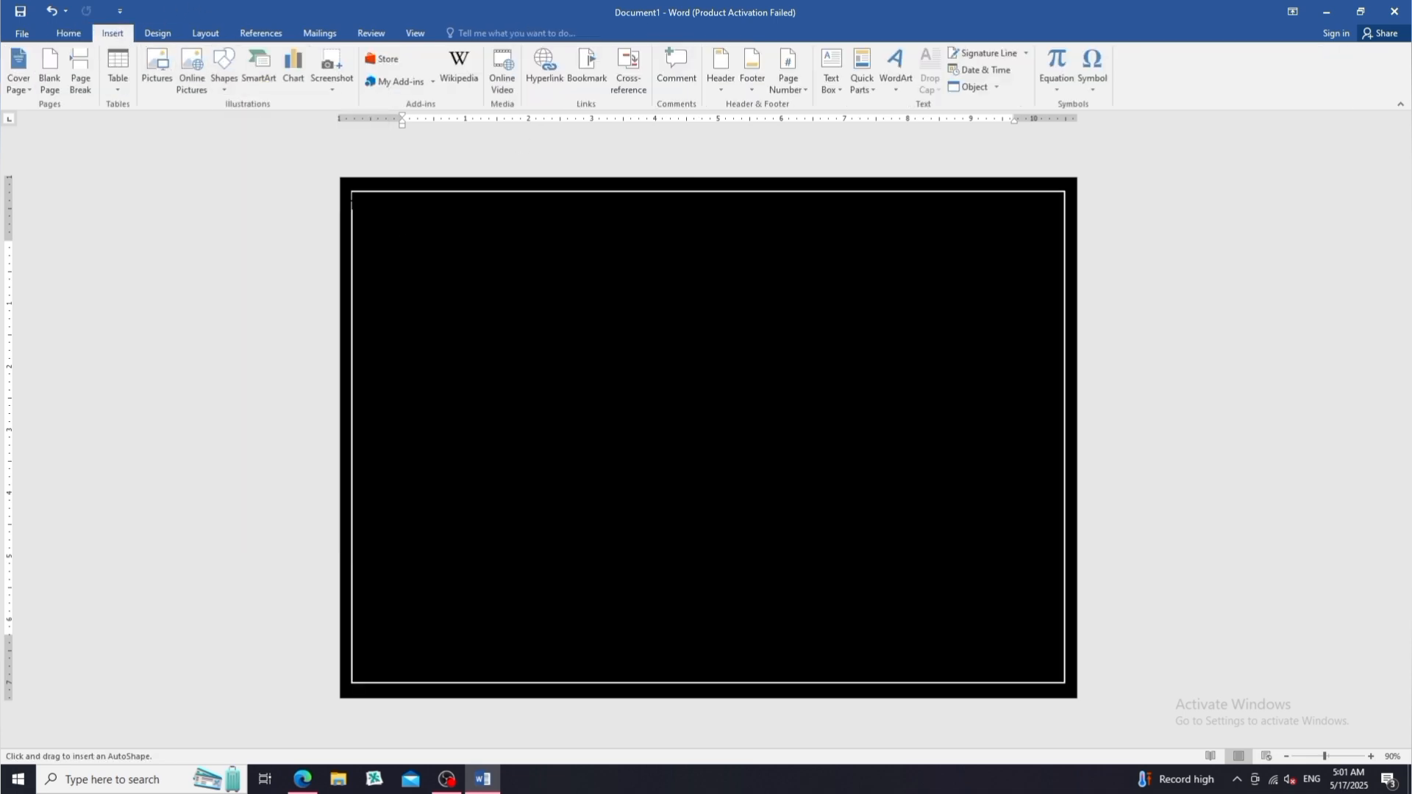
{"action": "mouse_move", "coordinate": [346, 199]}
{"action": "left_mouse_down"}
{"action": "mouse_move", "coordinate": [410, 404]}
{"action": "mouse_move", "coordinate": [605, 606]}
{"action": "mouse_move", "coordinate": [1056, 670]}
{"action": "left_mouse_up"}
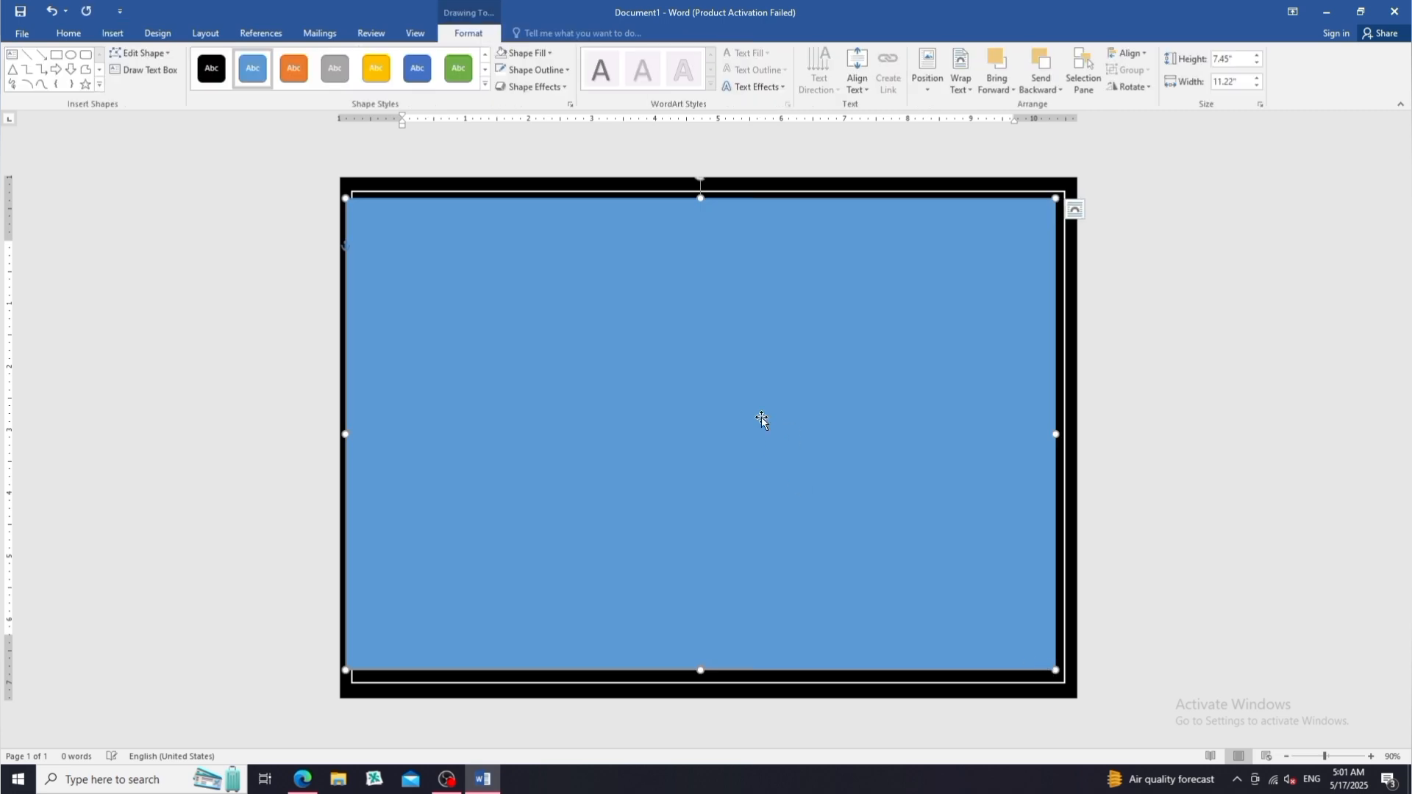
{"action": "left_click", "coordinate": [525, 53]}
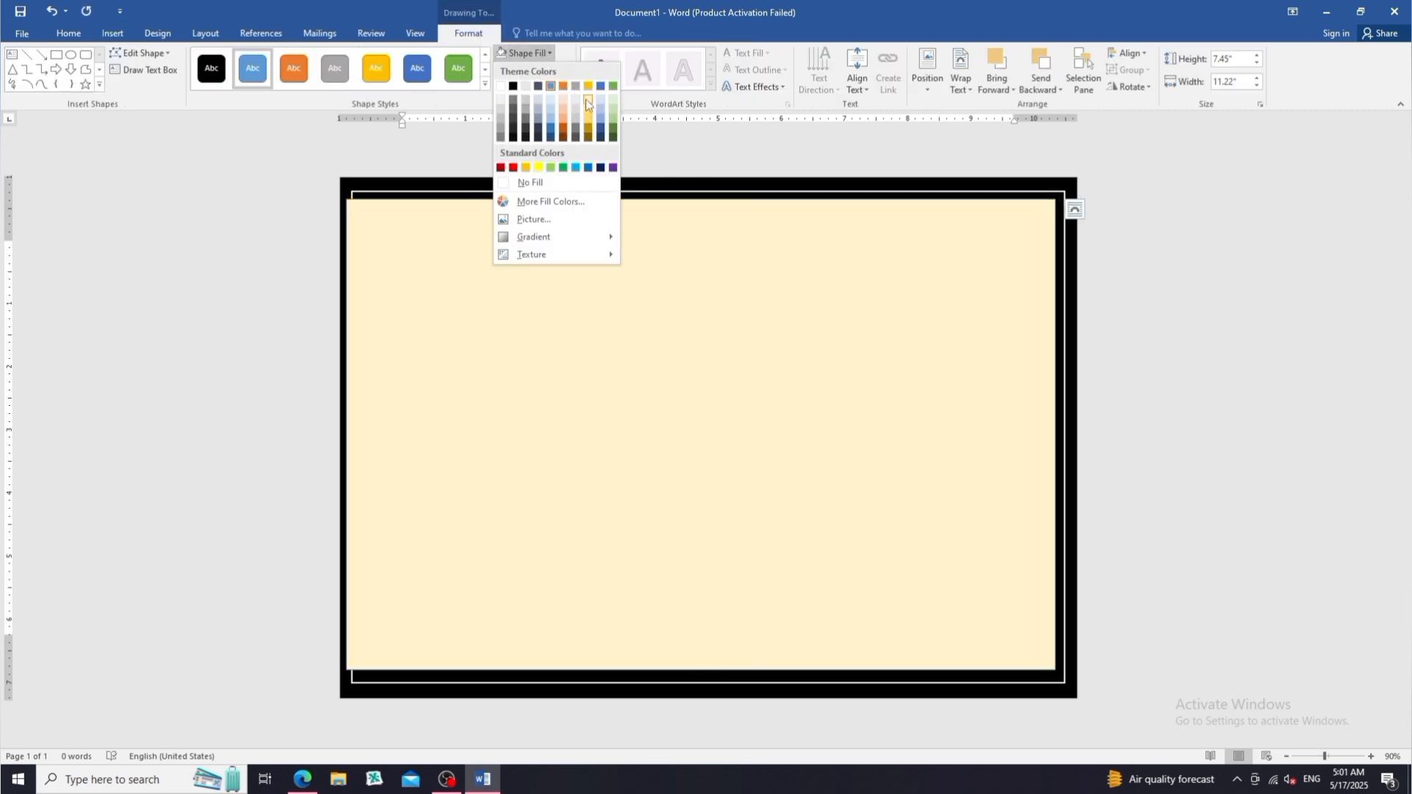
{"action": "left_click", "coordinate": [587, 104]}
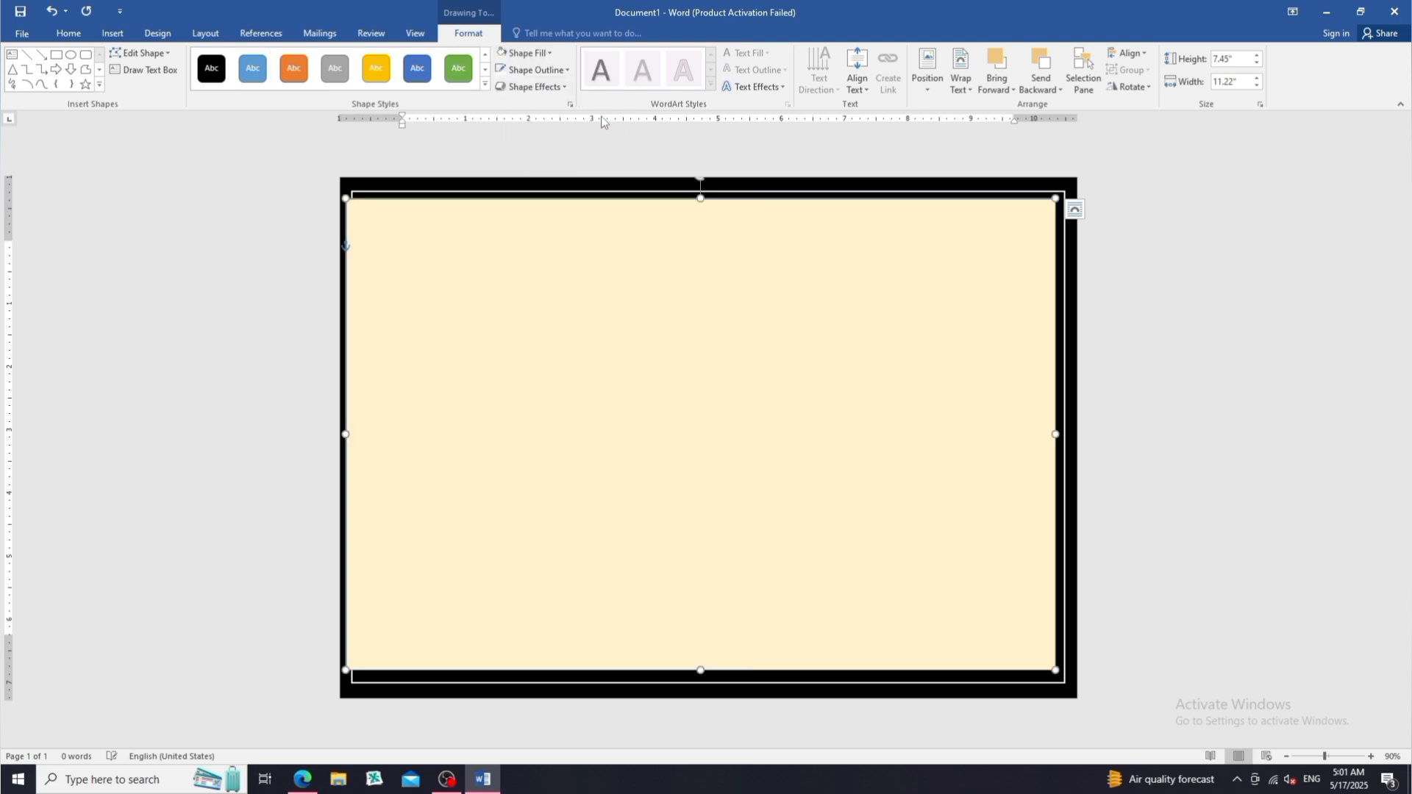
{"action": "left_click", "coordinate": [1184, 285]}
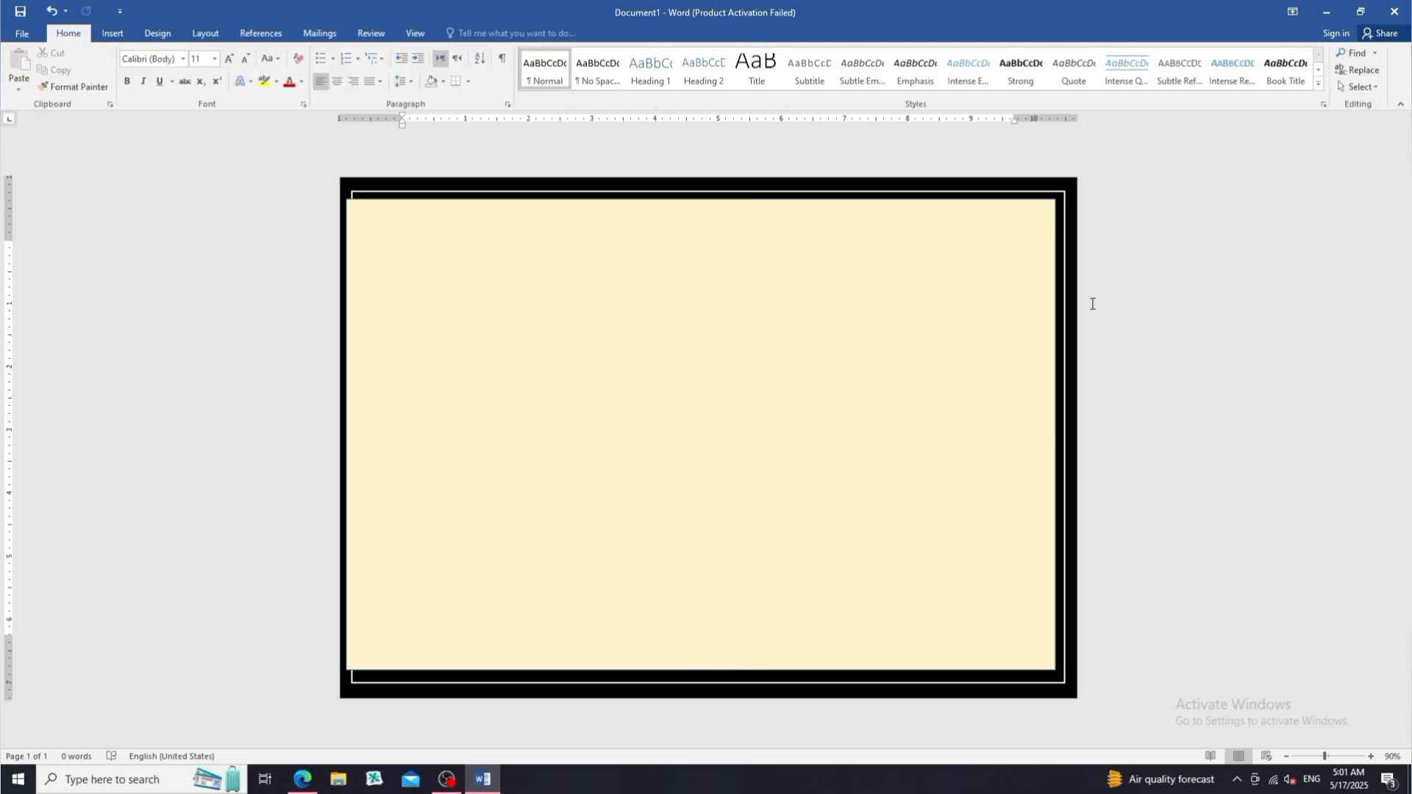
- Draw a rounded rectangle about 4.81" by 4.79" near the page center and apply the gold gradient preset style
{"action": "left_click", "coordinate": [112, 33]}
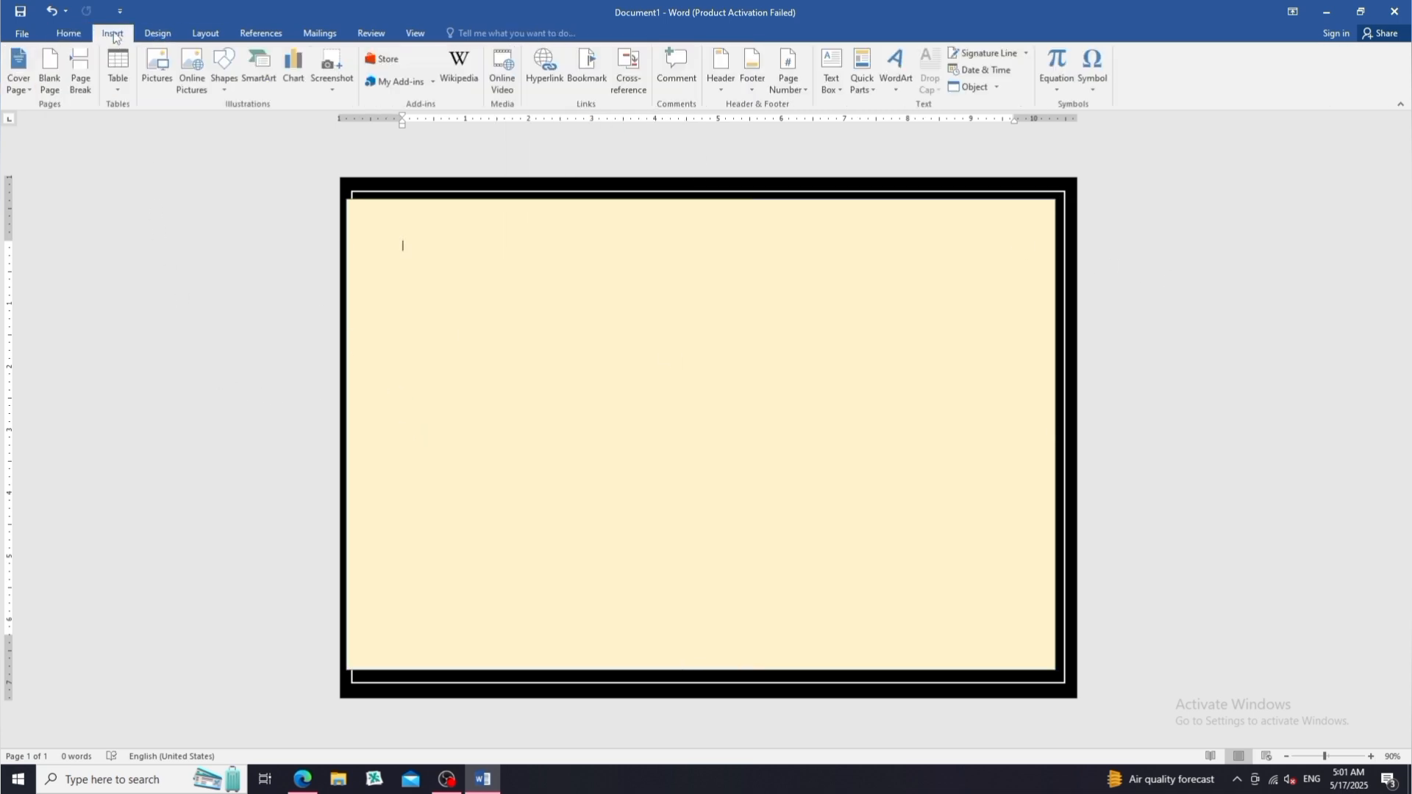
{"action": "left_click", "coordinate": [224, 68]}
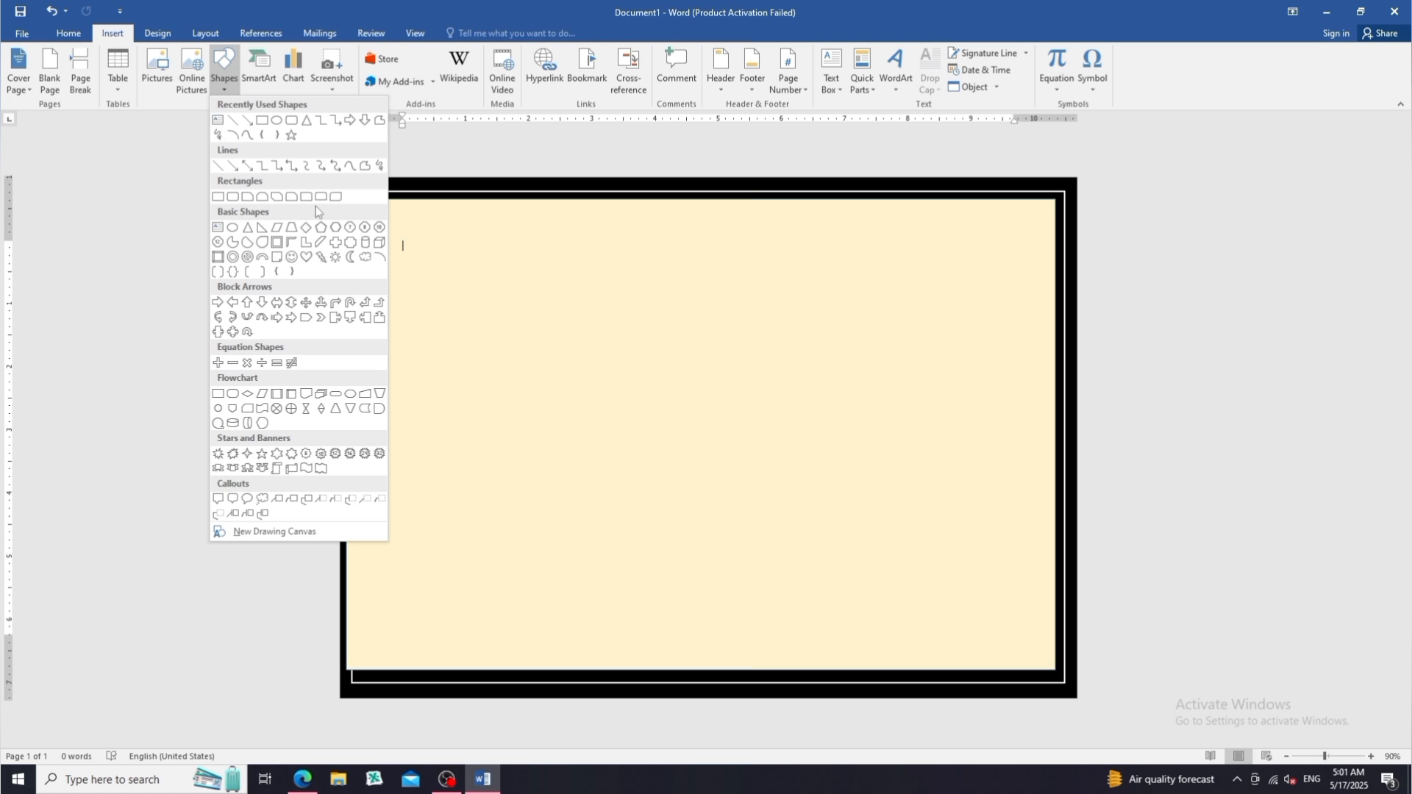
{"action": "left_click", "coordinate": [232, 197]}
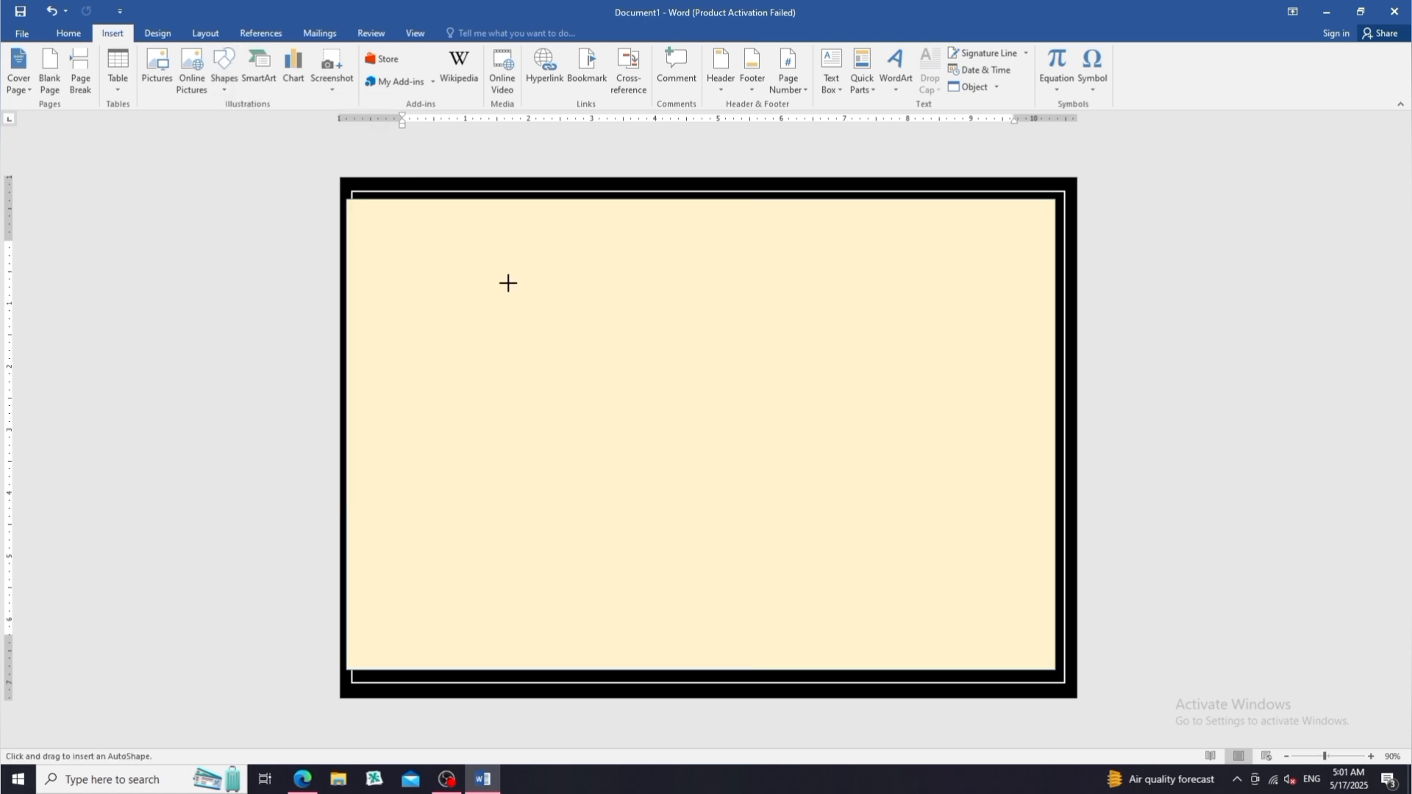
{"action": "left_click_drag", "start_coordinate": [508, 282], "coordinate": [812, 588]}
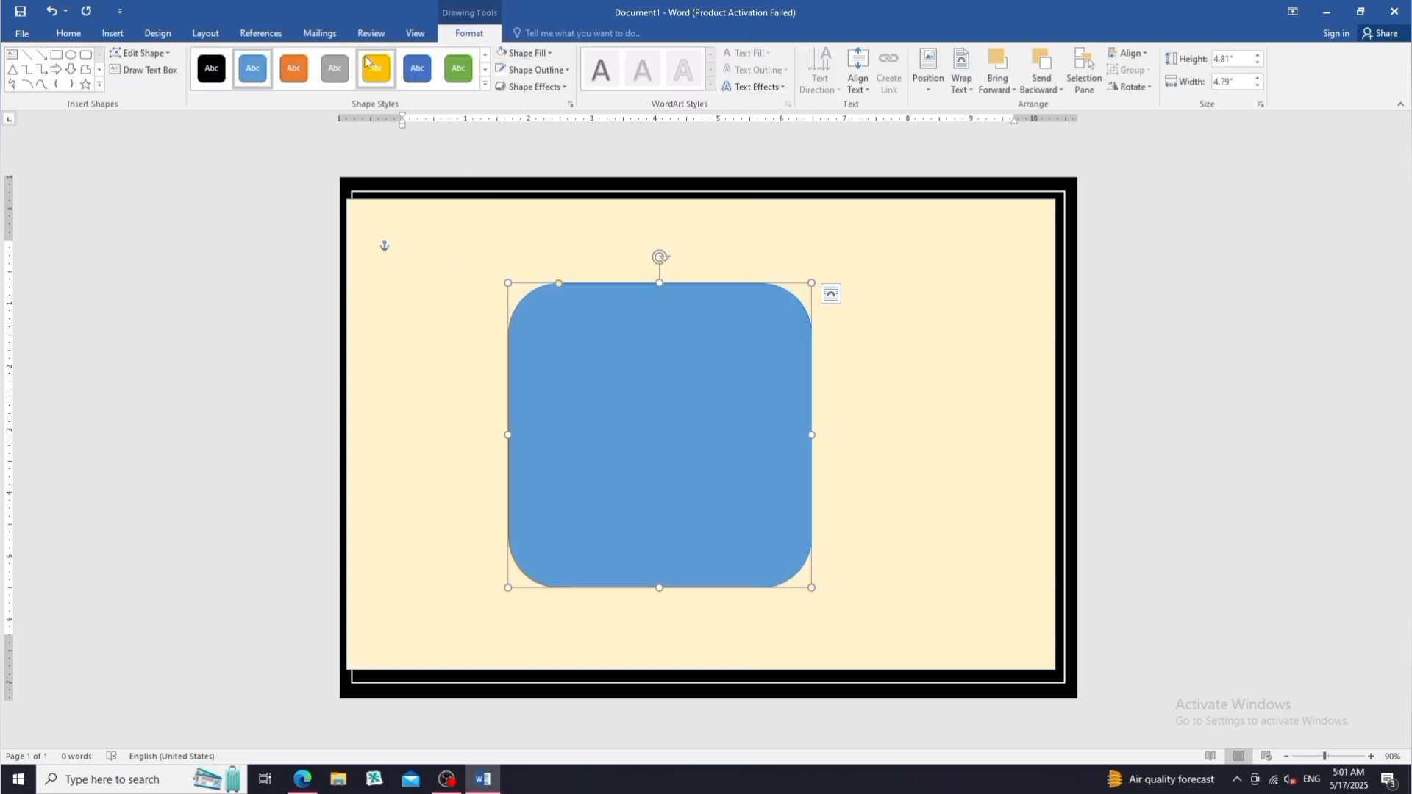
{"action": "left_click", "coordinate": [485, 84]}
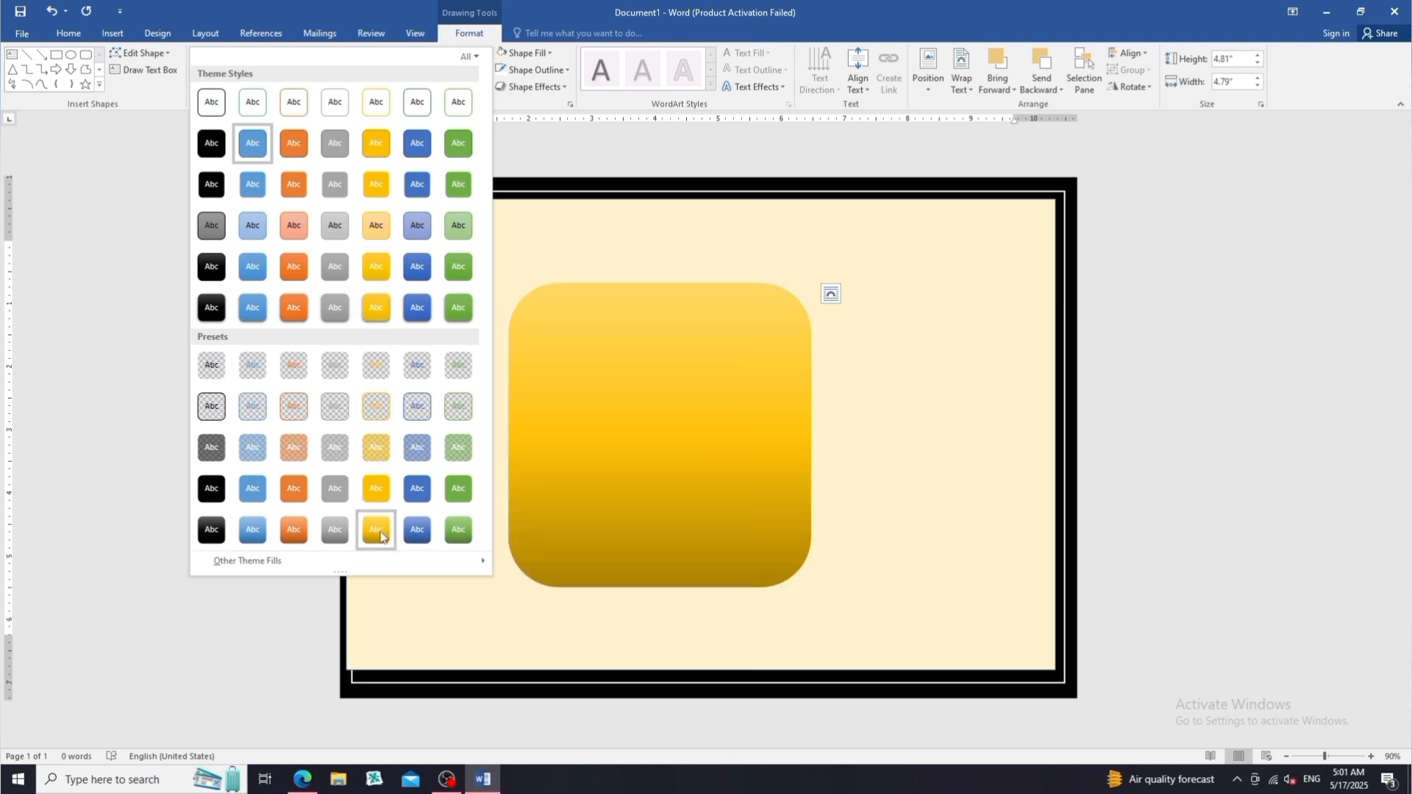
{"action": "left_click", "coordinate": [380, 531]}
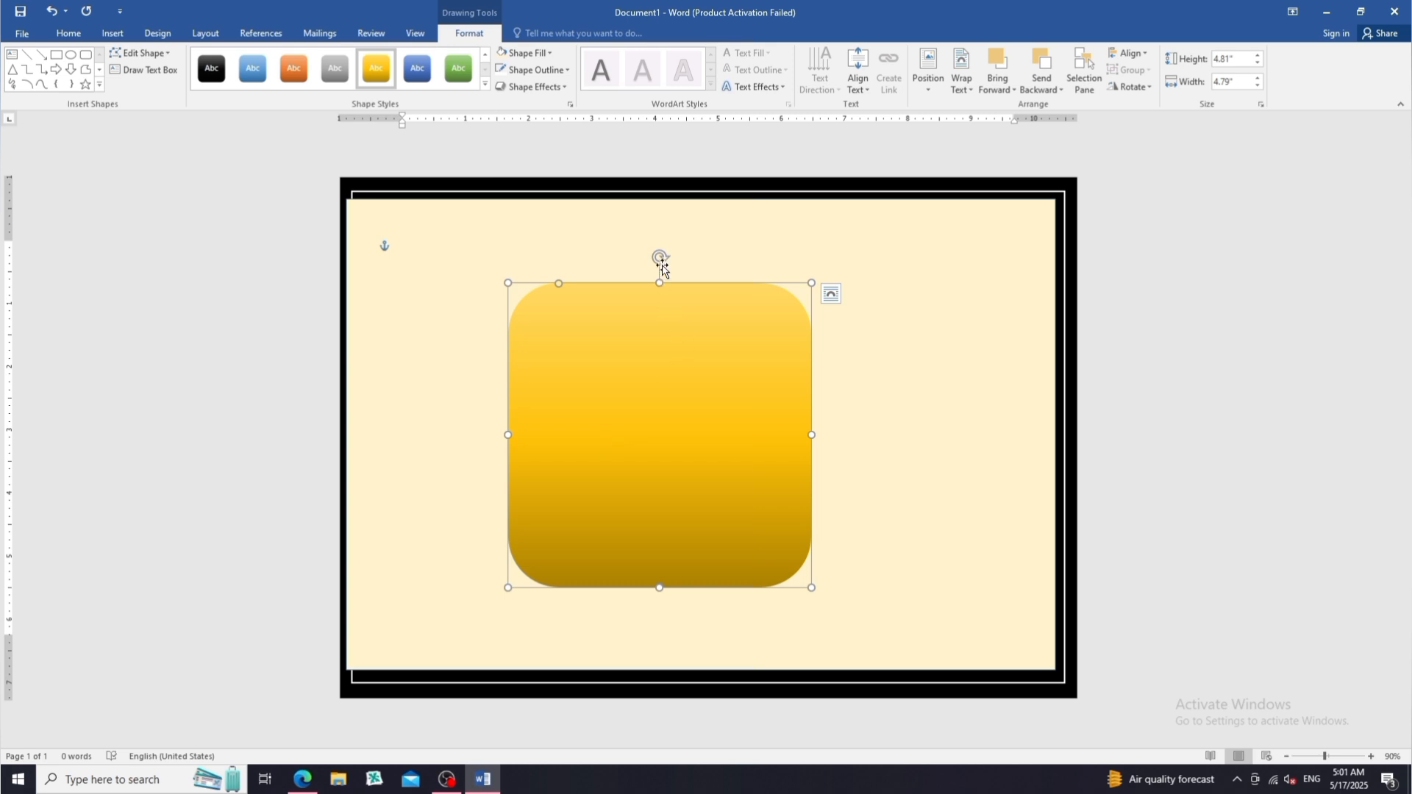
- Rotate the gold rounded rectangle counterclockwise and move it partly off the lower-left corner of the page
{"action": "left_click_drag", "start_coordinate": [661, 258], "coordinate": [508, 331]}
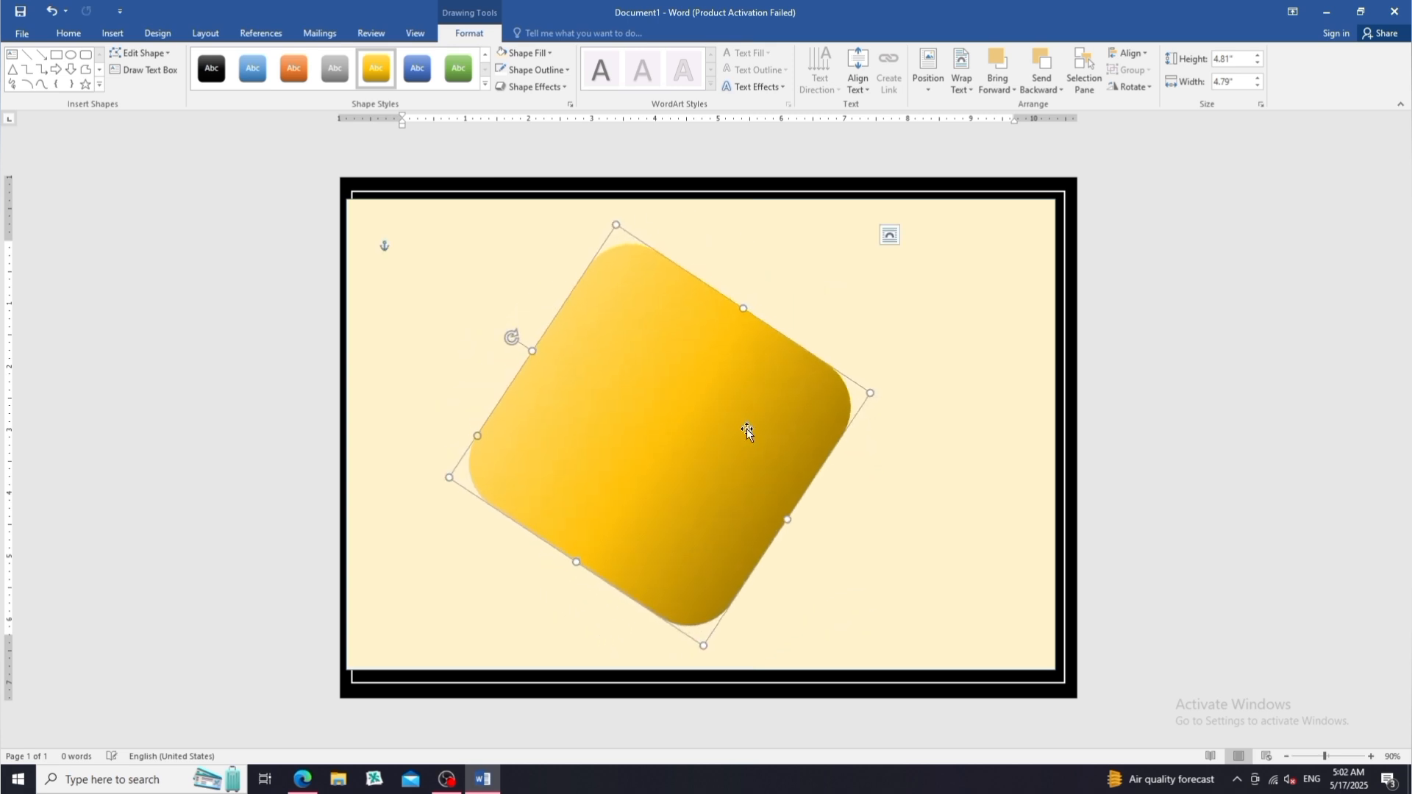
{"action": "left_click_drag", "start_coordinate": [747, 432], "coordinate": [438, 536]}
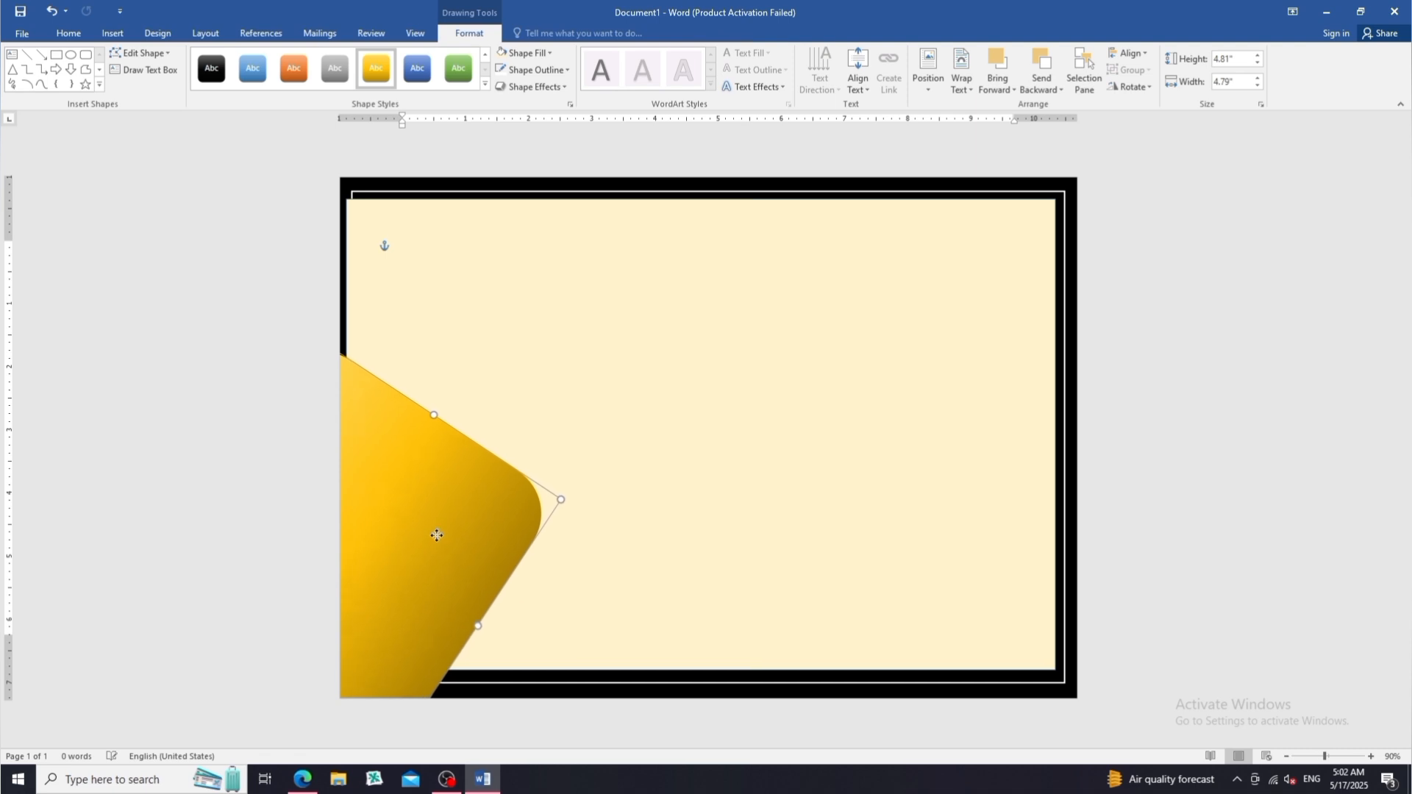
{"action": "left_click", "coordinate": [537, 509]}
{"action": "left_click", "coordinate": [512, 512]}
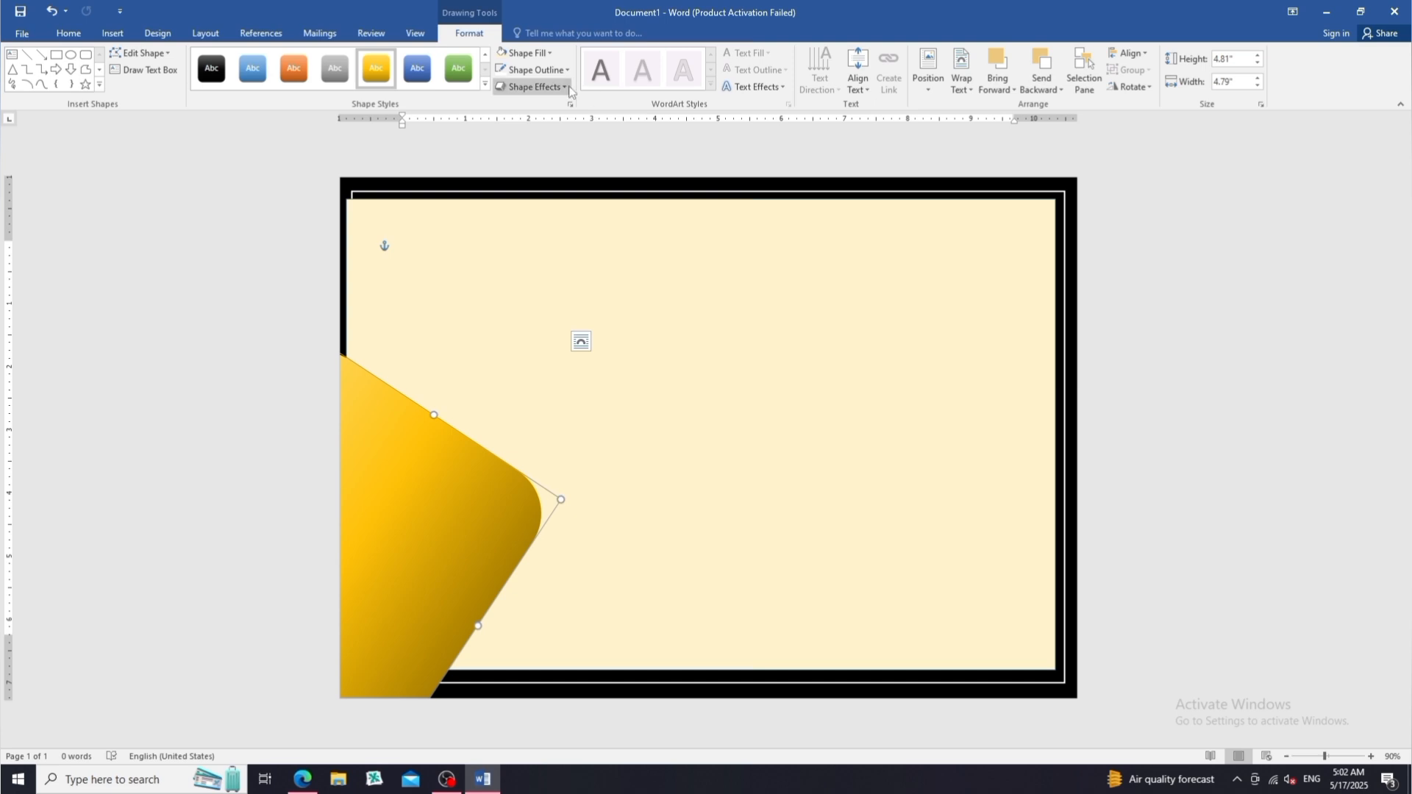
- Apply the third preset shape effect to the gold rounded rectangle
{"action": "left_click", "coordinate": [534, 86]}
{"action": "mouse_move", "coordinate": [544, 113]}
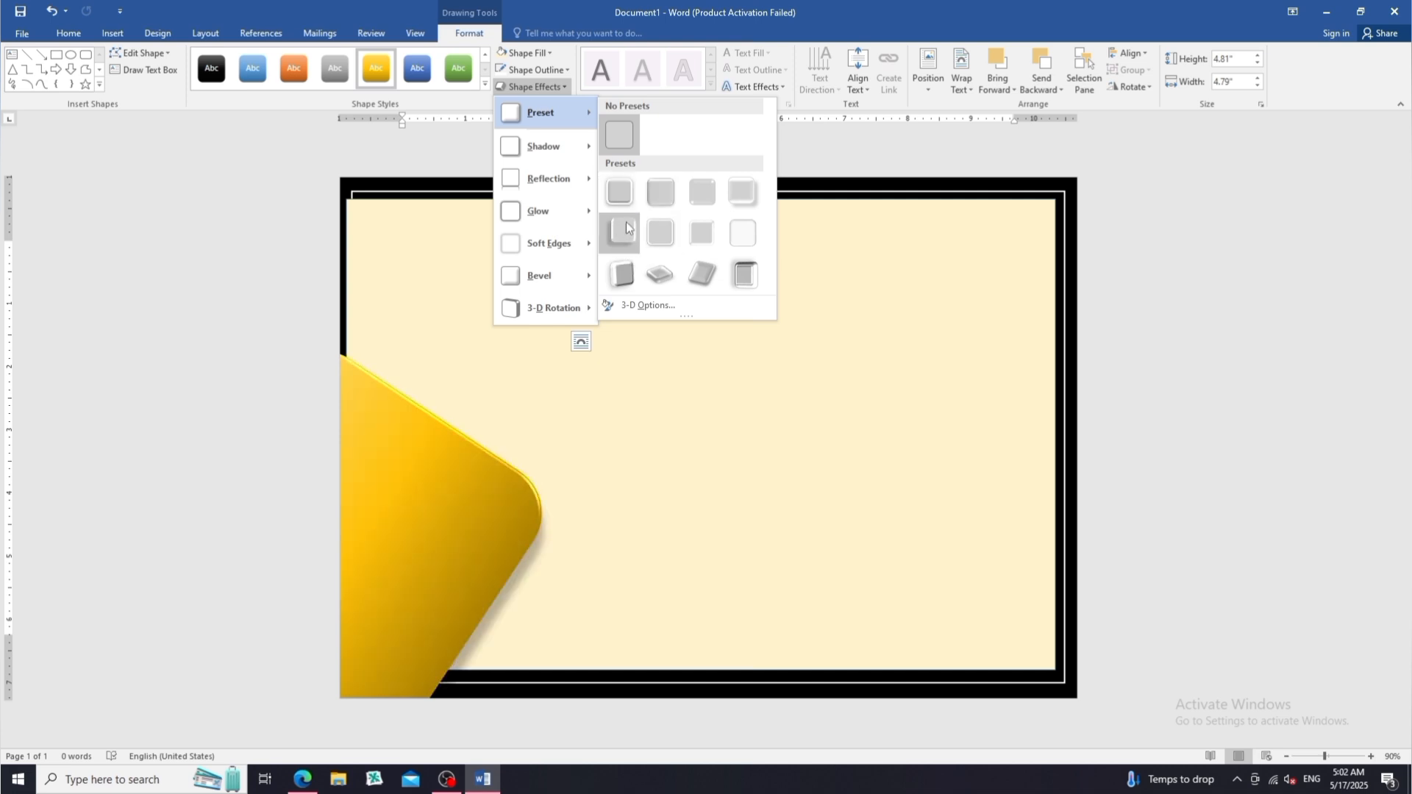
{"action": "left_click", "coordinate": [701, 191]}
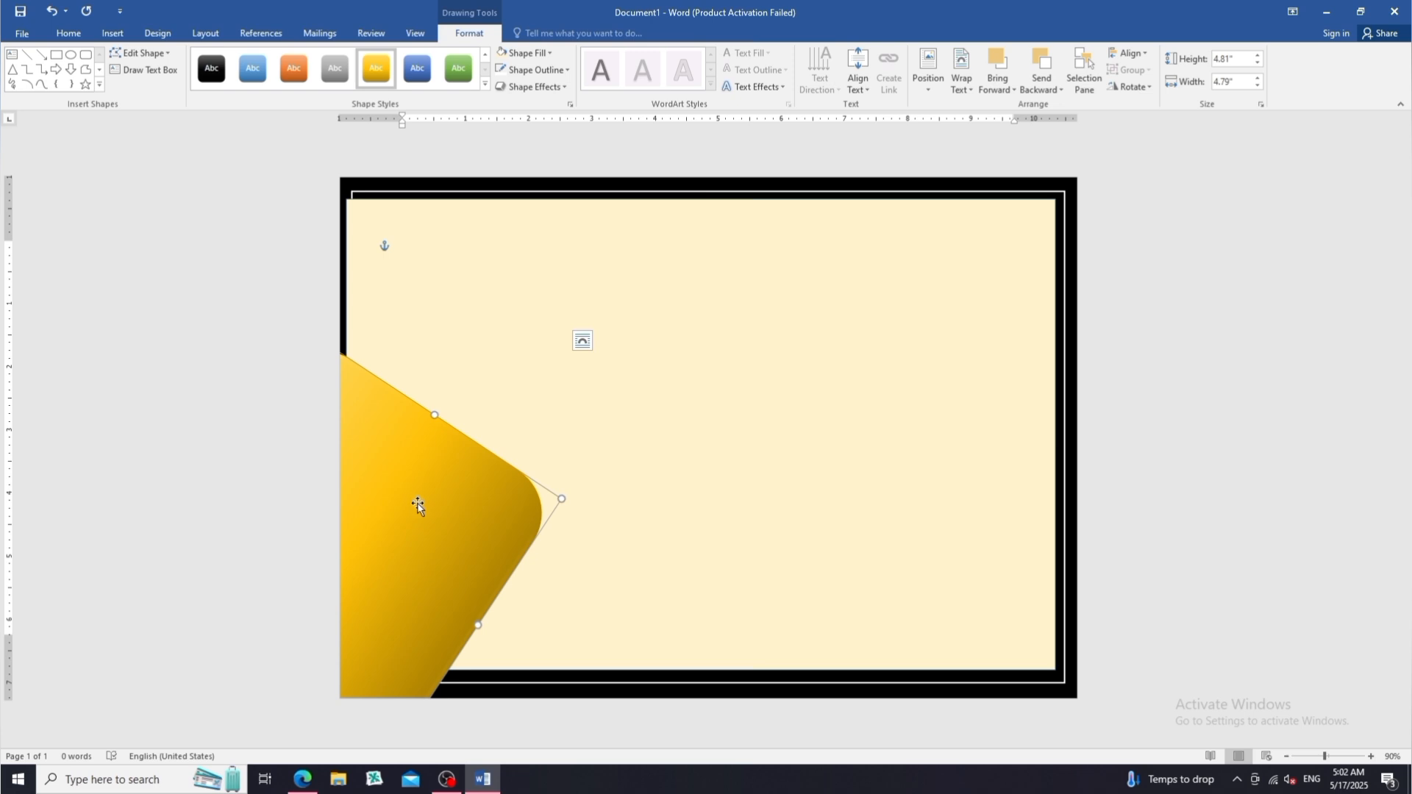
- Duplicate the gold shape slightly to its left and give the copy the black gradient style with the fifth preset effect
{"action": "left_click_drag", "start_coordinate": [419, 506], "coordinate": [456, 511]}
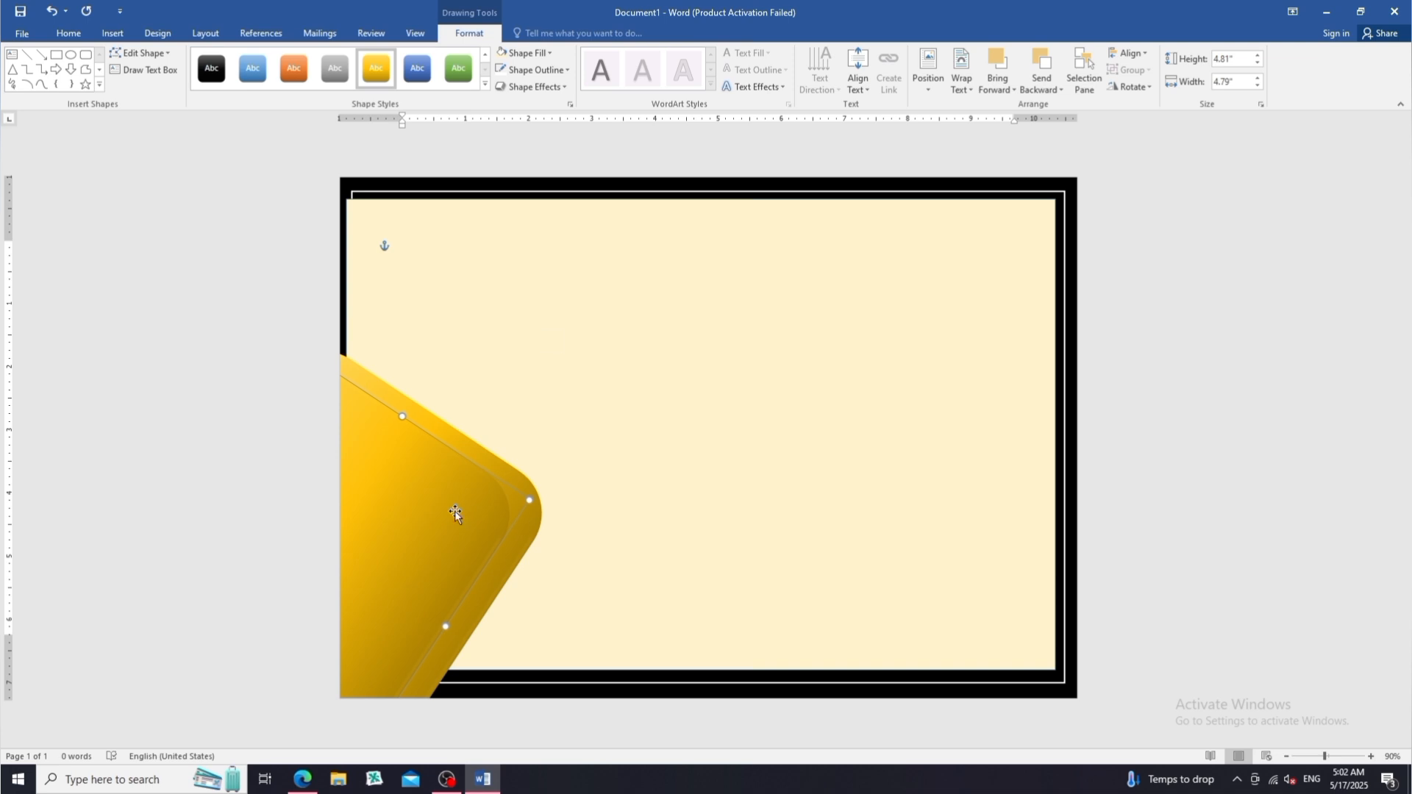
{"action": "left_click", "coordinate": [212, 74]}
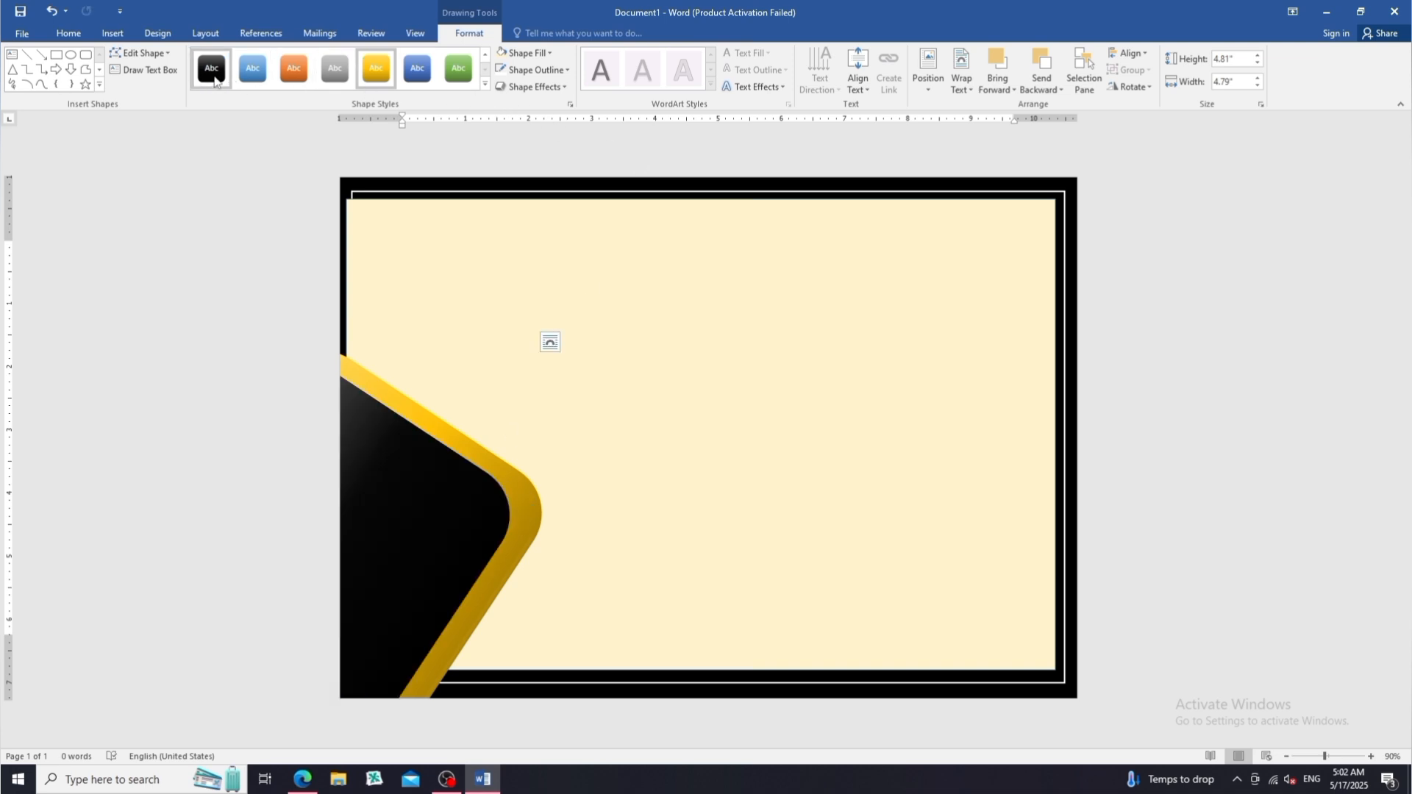
{"action": "left_click", "coordinate": [533, 87]}
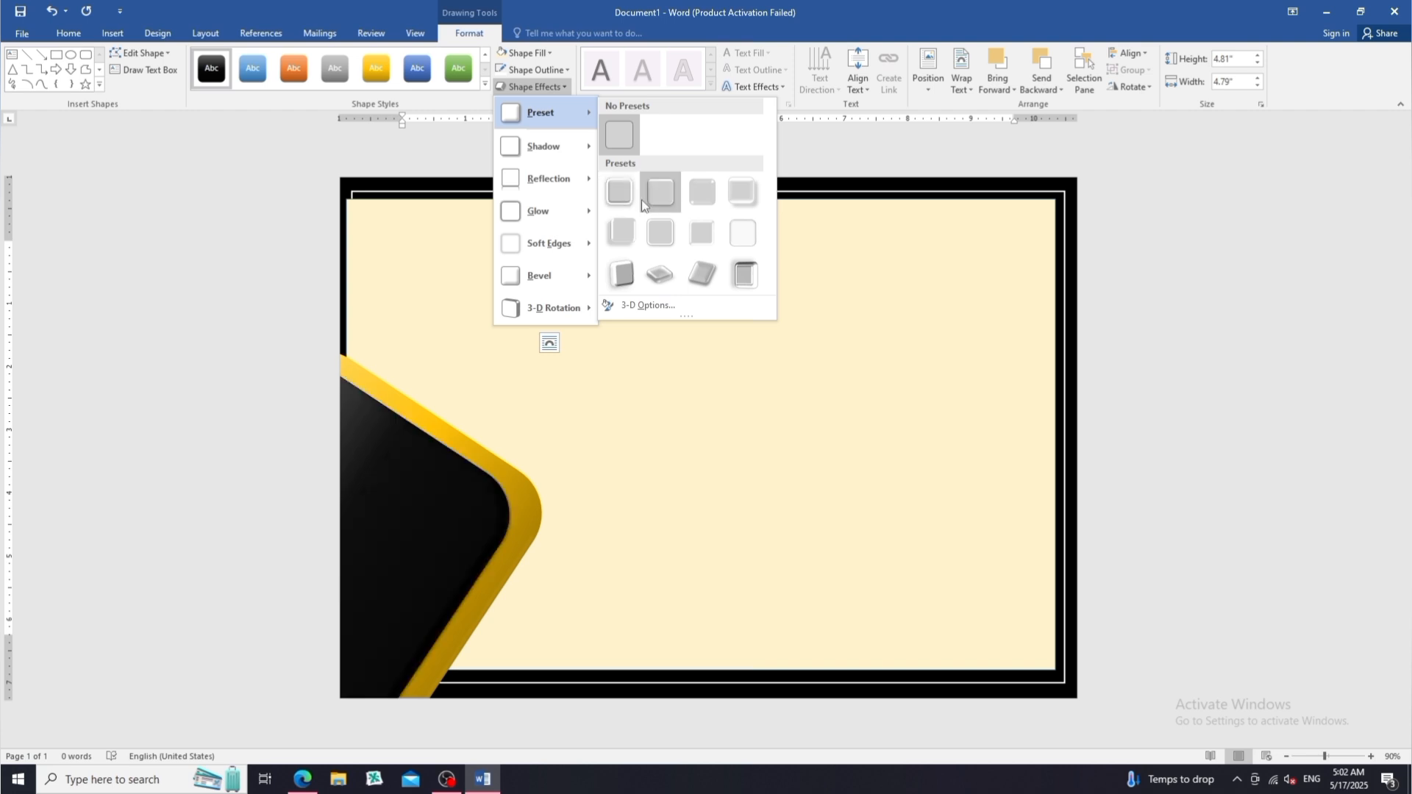
{"action": "left_click", "coordinate": [618, 245]}
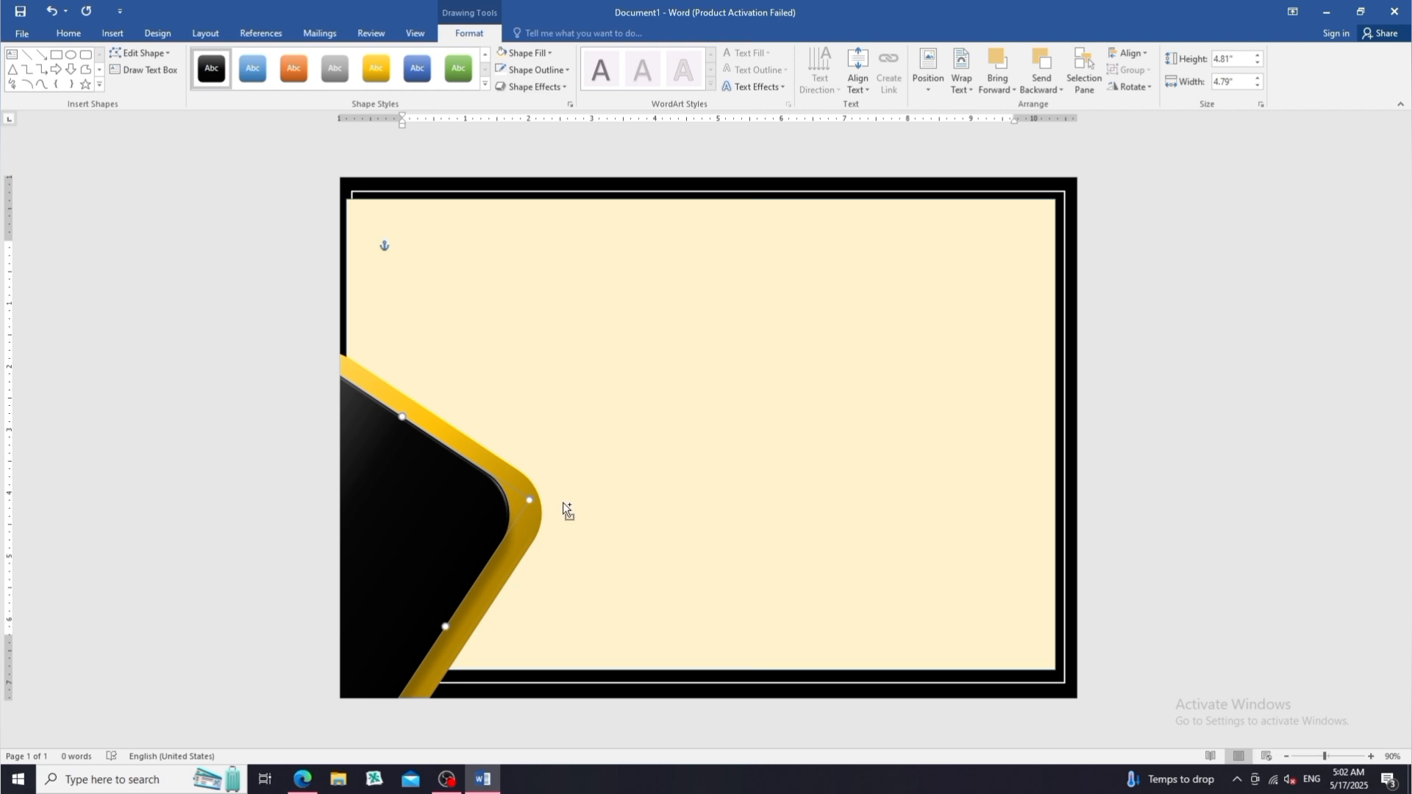
- Duplicate the black rounded shape upward, enlarge the copy to about 6.3" by 8.35", and position it over the page's upper-left corner
{"action": "left_click", "coordinate": [448, 558]}
{"action": "left_click_drag", "start_coordinate": [444, 544], "coordinate": [467, 328]}
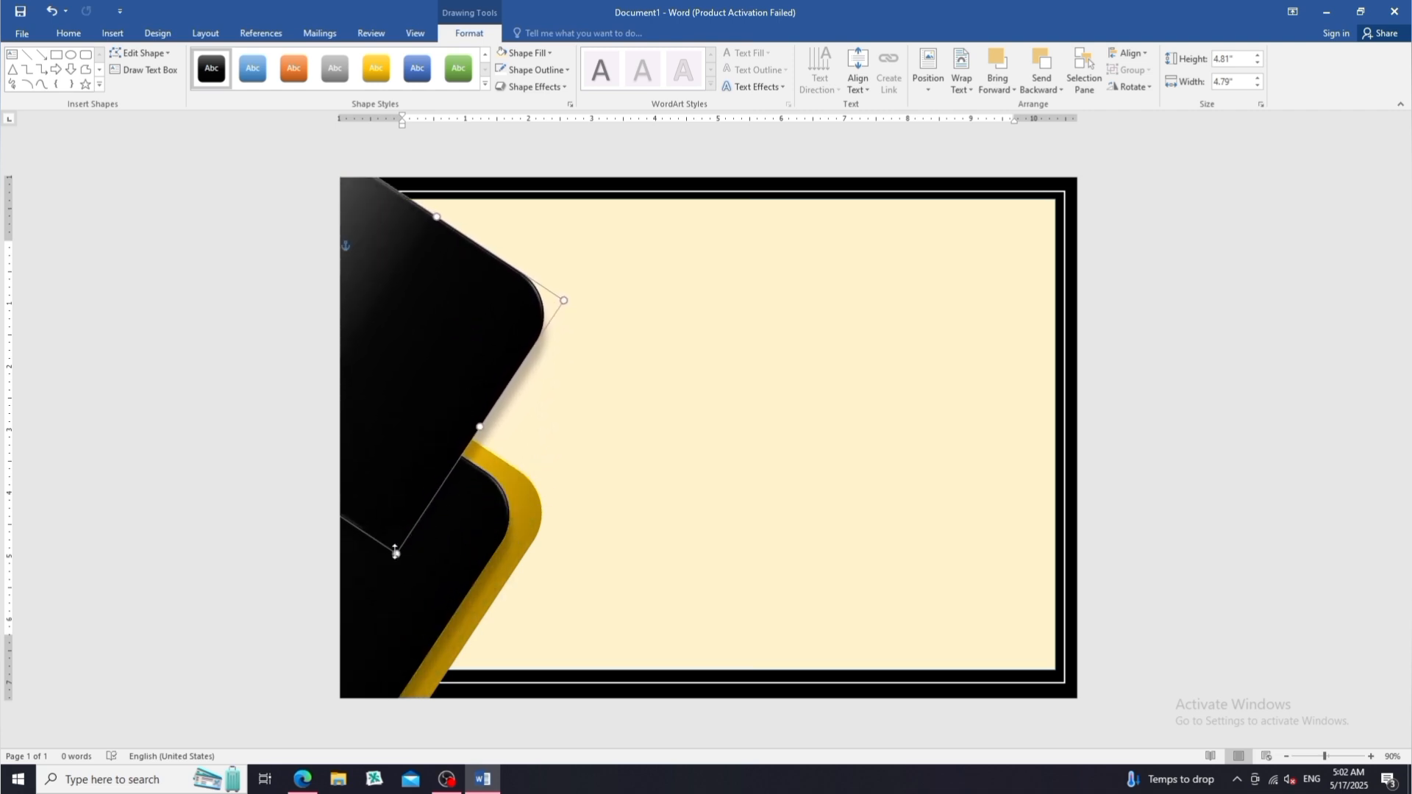
{"action": "left_click_drag", "start_coordinate": [395, 551], "coordinate": [321, 650]}
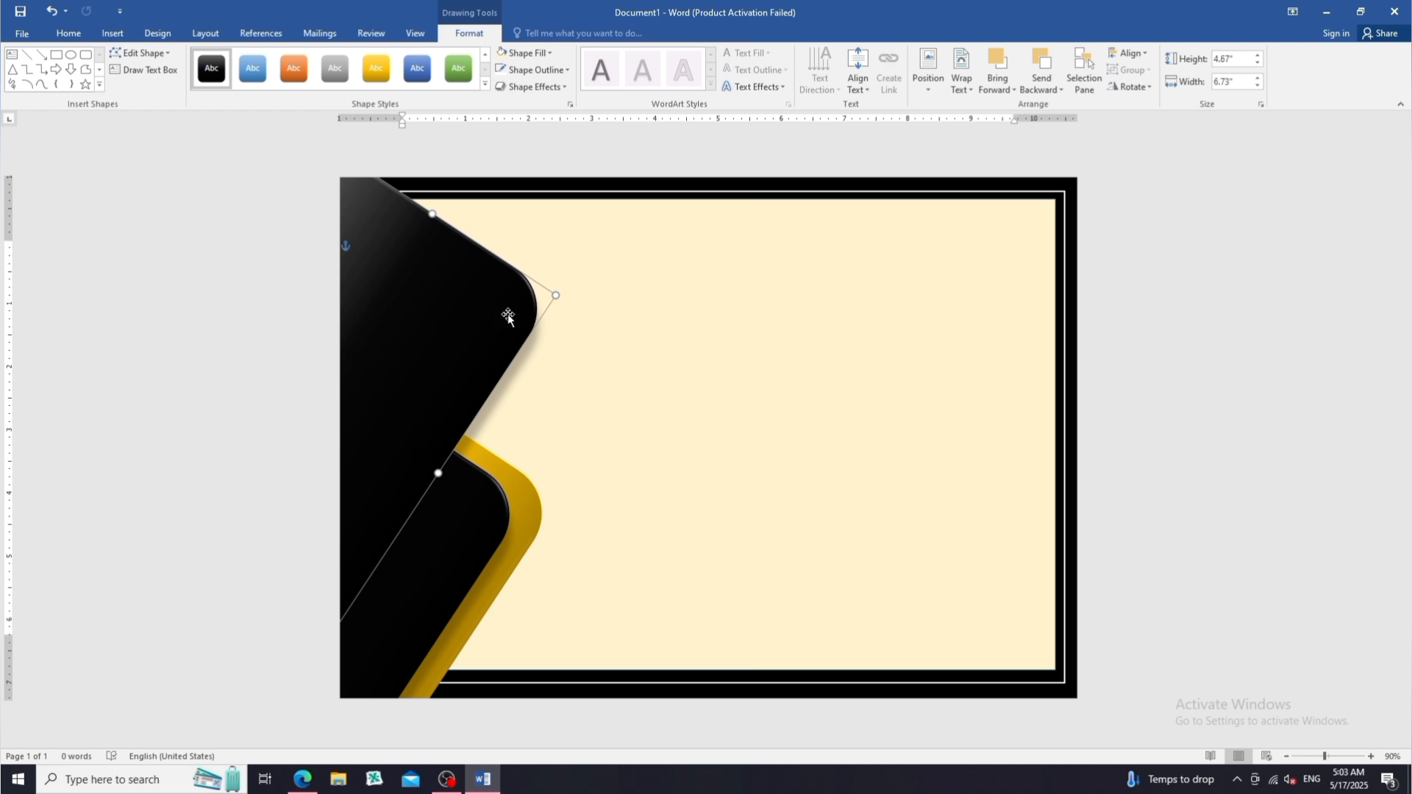
{"action": "left_click_drag", "start_coordinate": [557, 297], "coordinate": [618, 287]}
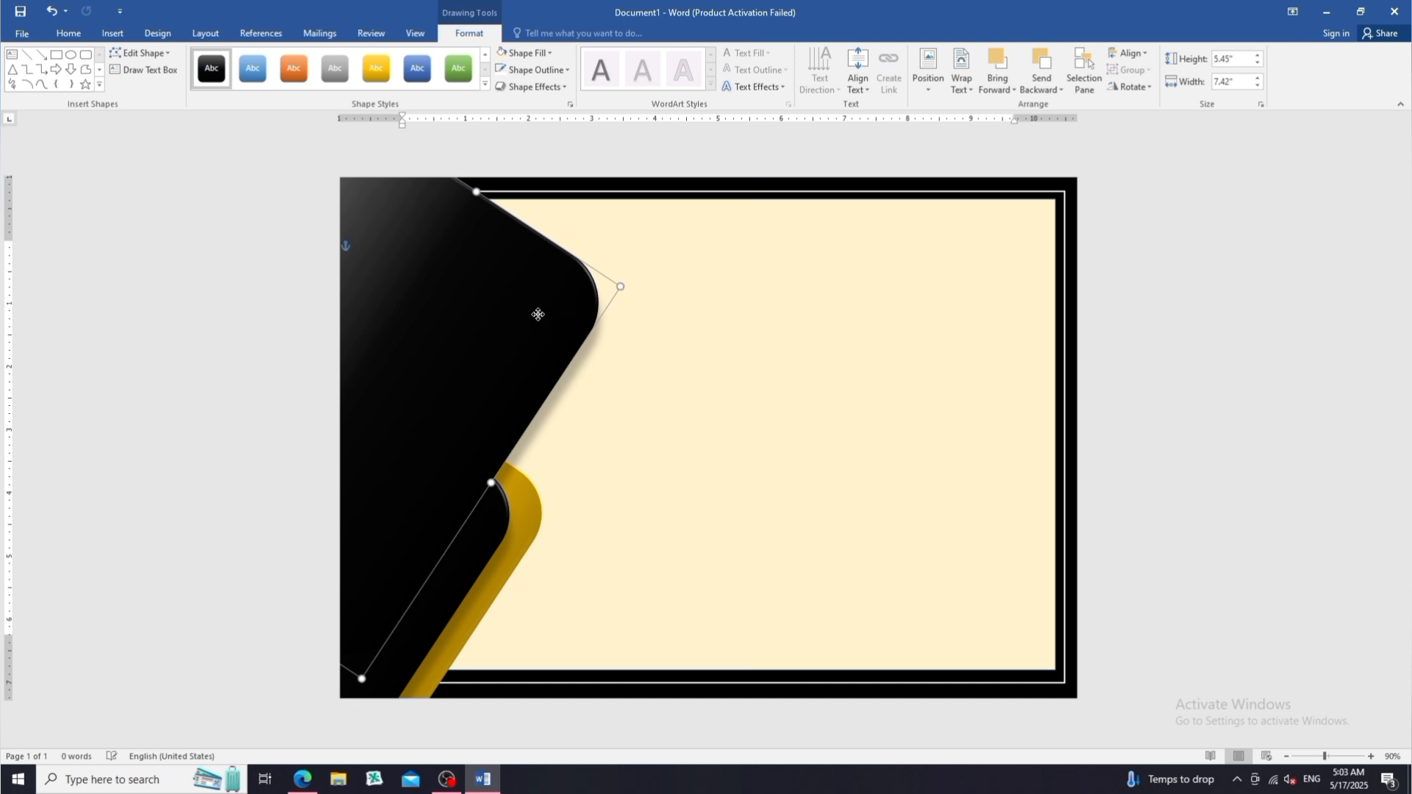
{"action": "left_click_drag", "start_coordinate": [511, 336], "coordinate": [516, 339]}
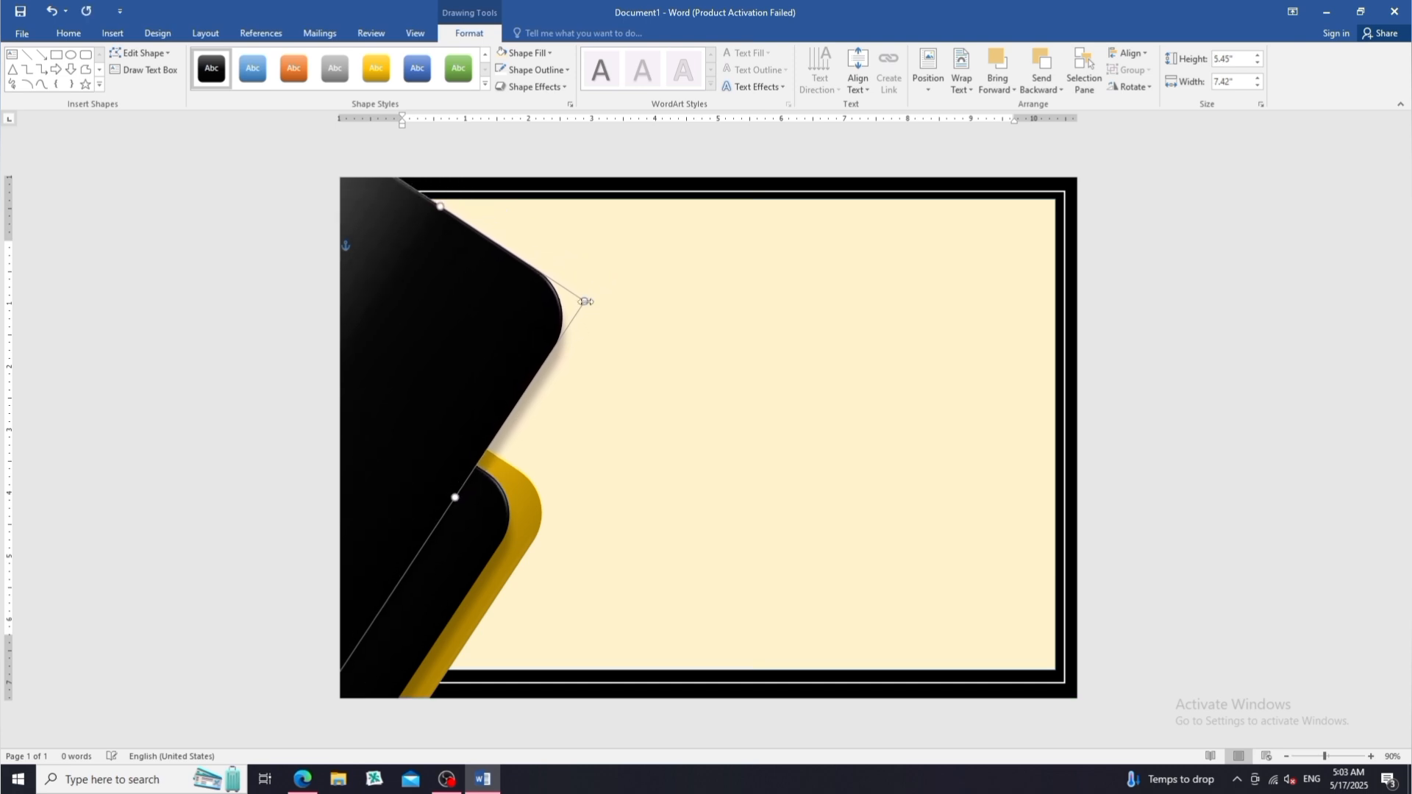
{"action": "left_click_drag", "start_coordinate": [584, 300], "coordinate": [649, 284]}
{"action": "left_click_drag", "start_coordinate": [532, 315], "coordinate": [514, 288]}
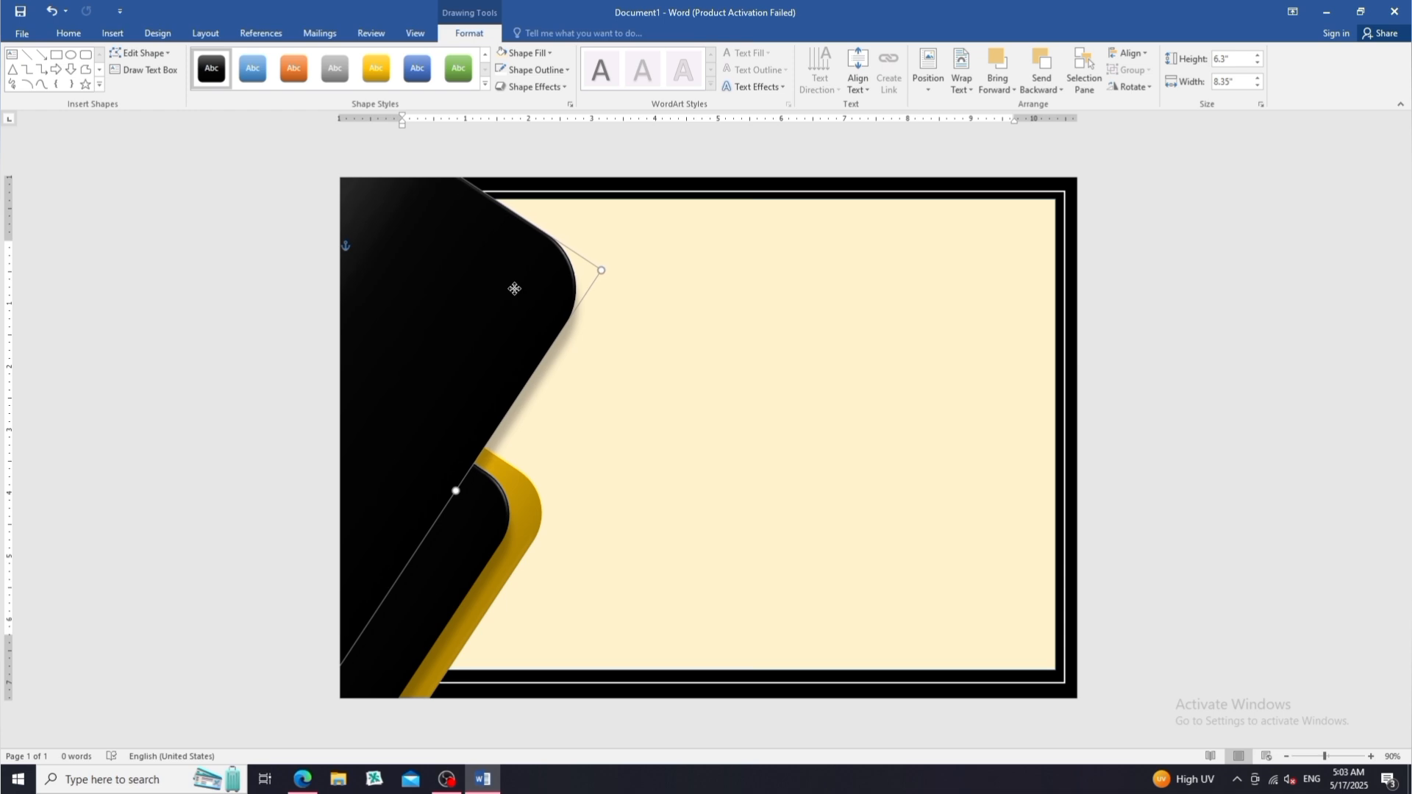
{"action": "left_click", "coordinate": [641, 380]}
- Give the enlarged upper-left shape the gold gradient preset style and a first-row preset shape effect
{"action": "left_click", "coordinate": [507, 345]}
{"action": "left_click", "coordinate": [485, 84]}
{"action": "left_click", "coordinate": [380, 528]}
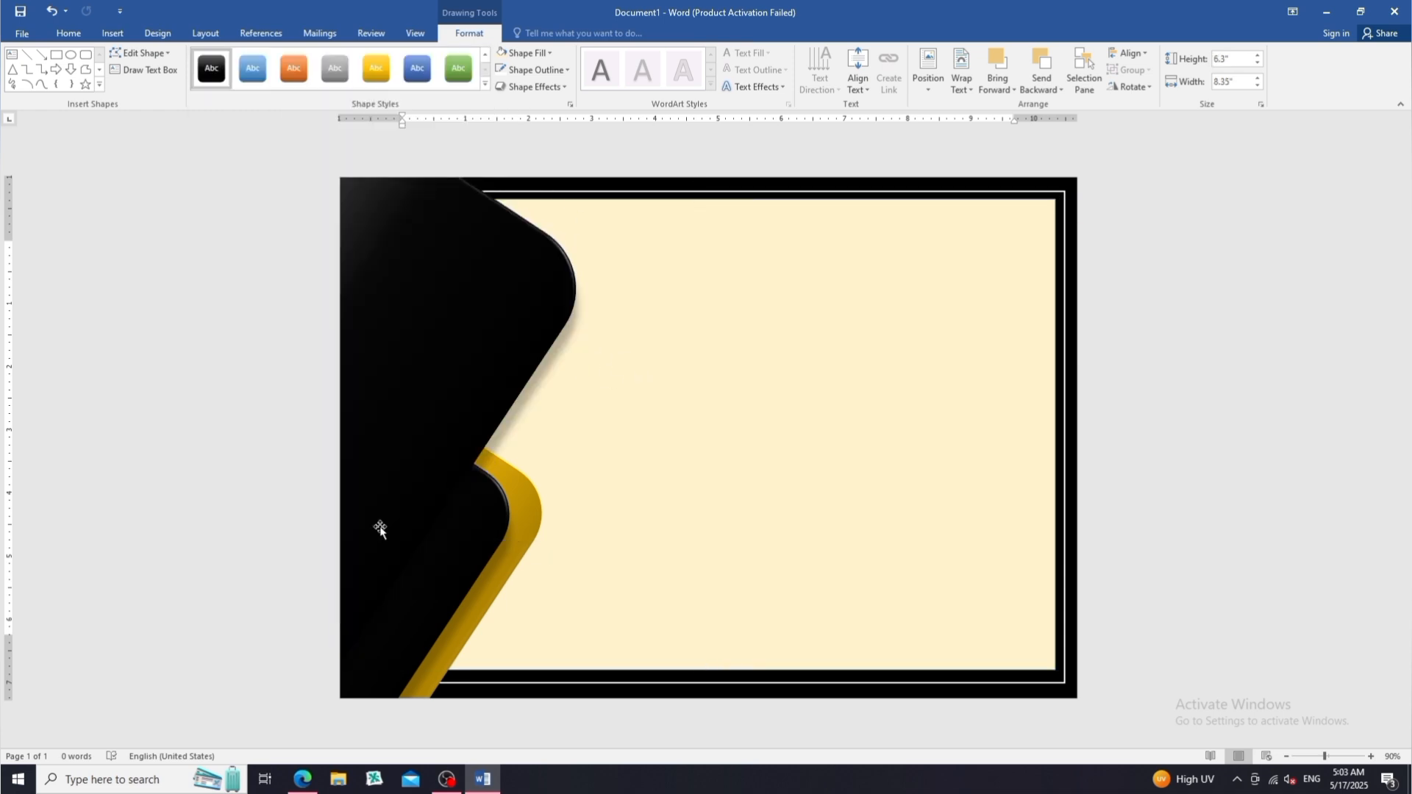
{"action": "left_click", "coordinate": [532, 87]}
{"action": "mouse_move", "coordinate": [544, 113]}
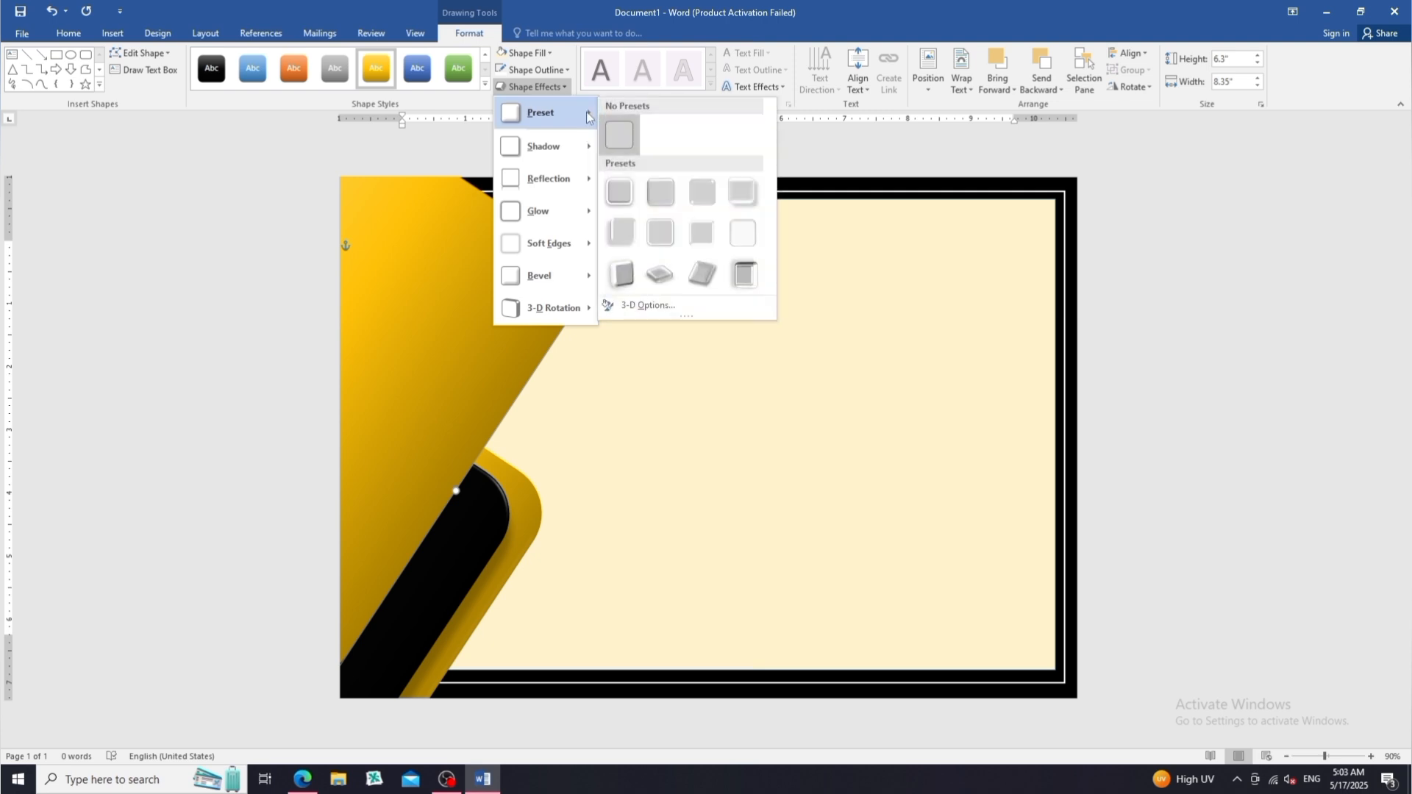
{"action": "left_click", "coordinate": [671, 195]}
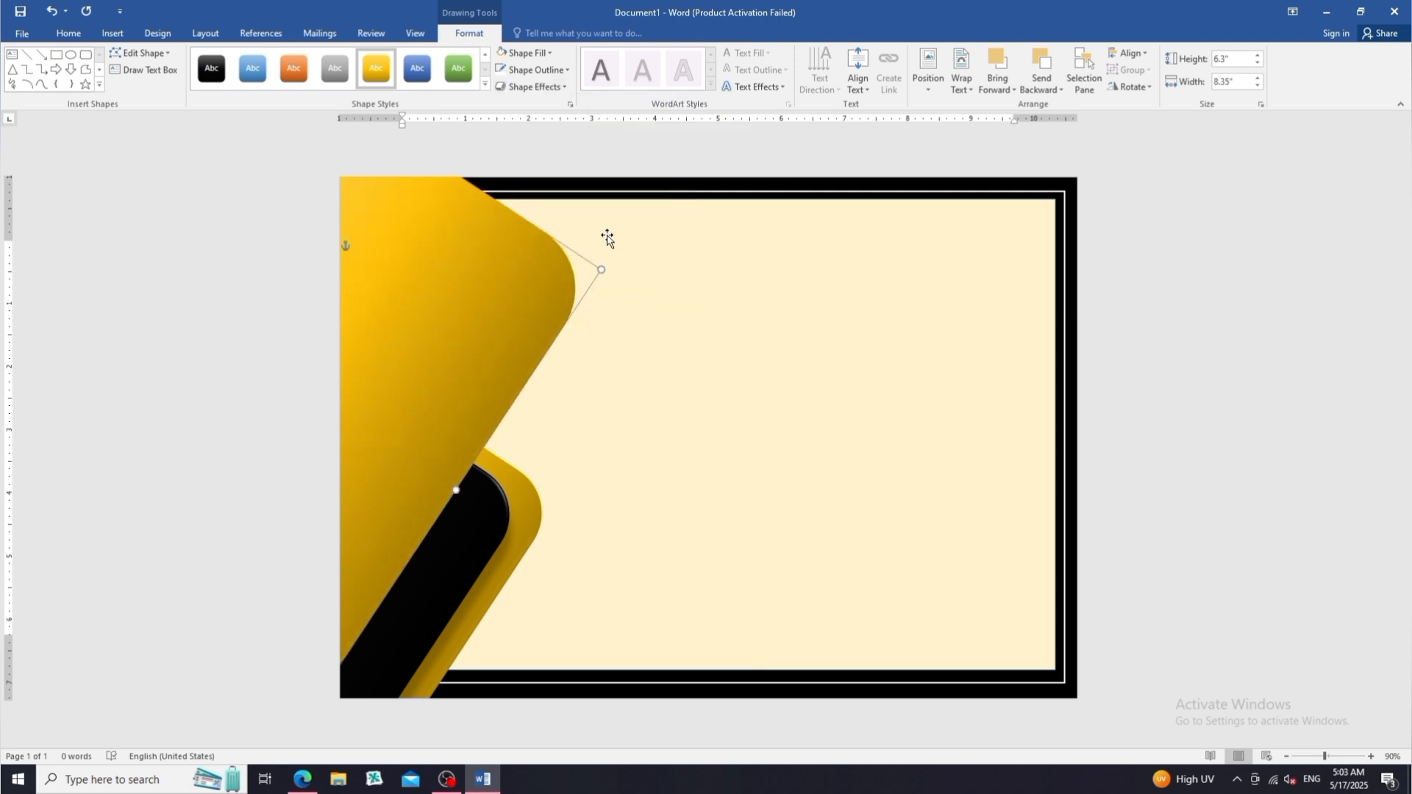
{"action": "left_click", "coordinate": [533, 87]}
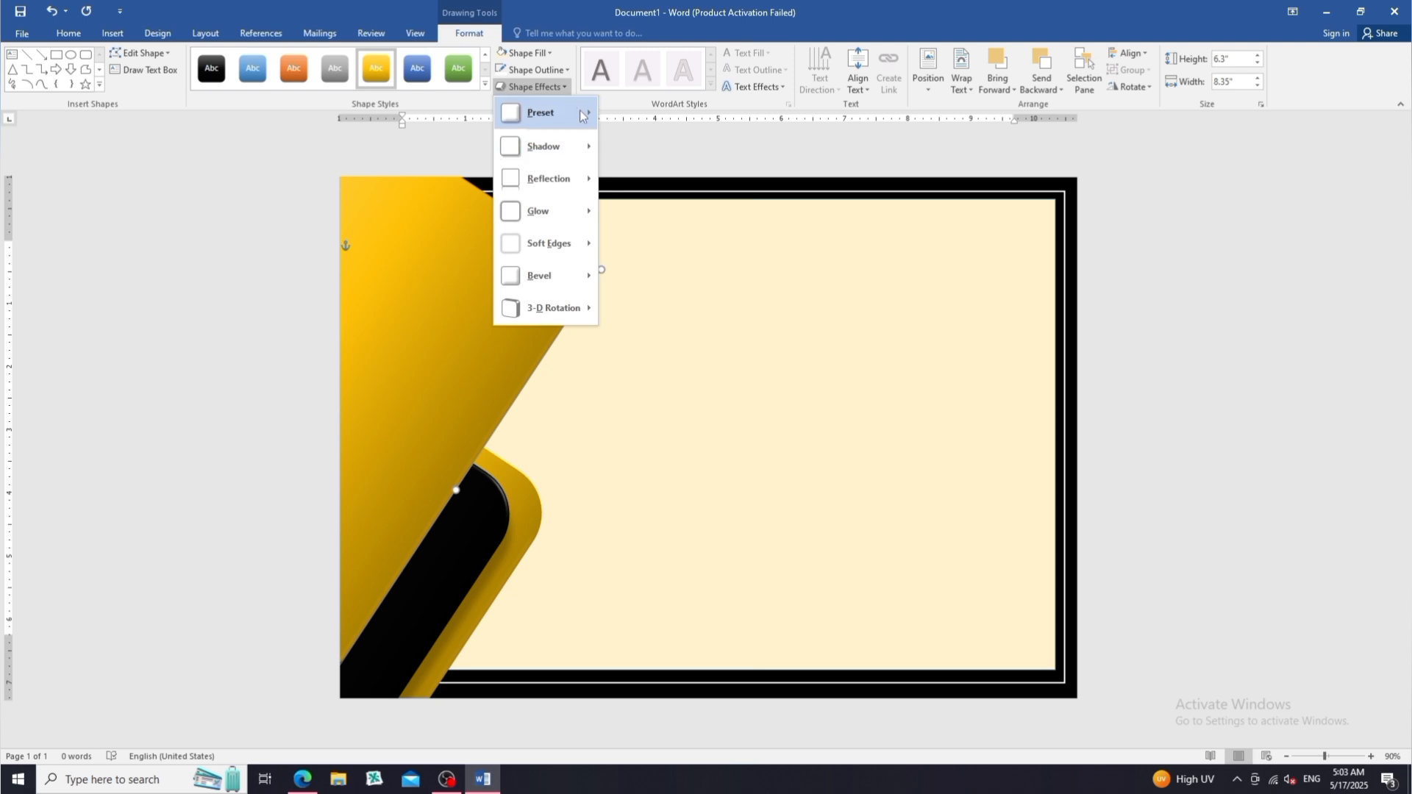
{"action": "mouse_move", "coordinate": [545, 112]}
{"action": "left_click", "coordinate": [646, 187]}
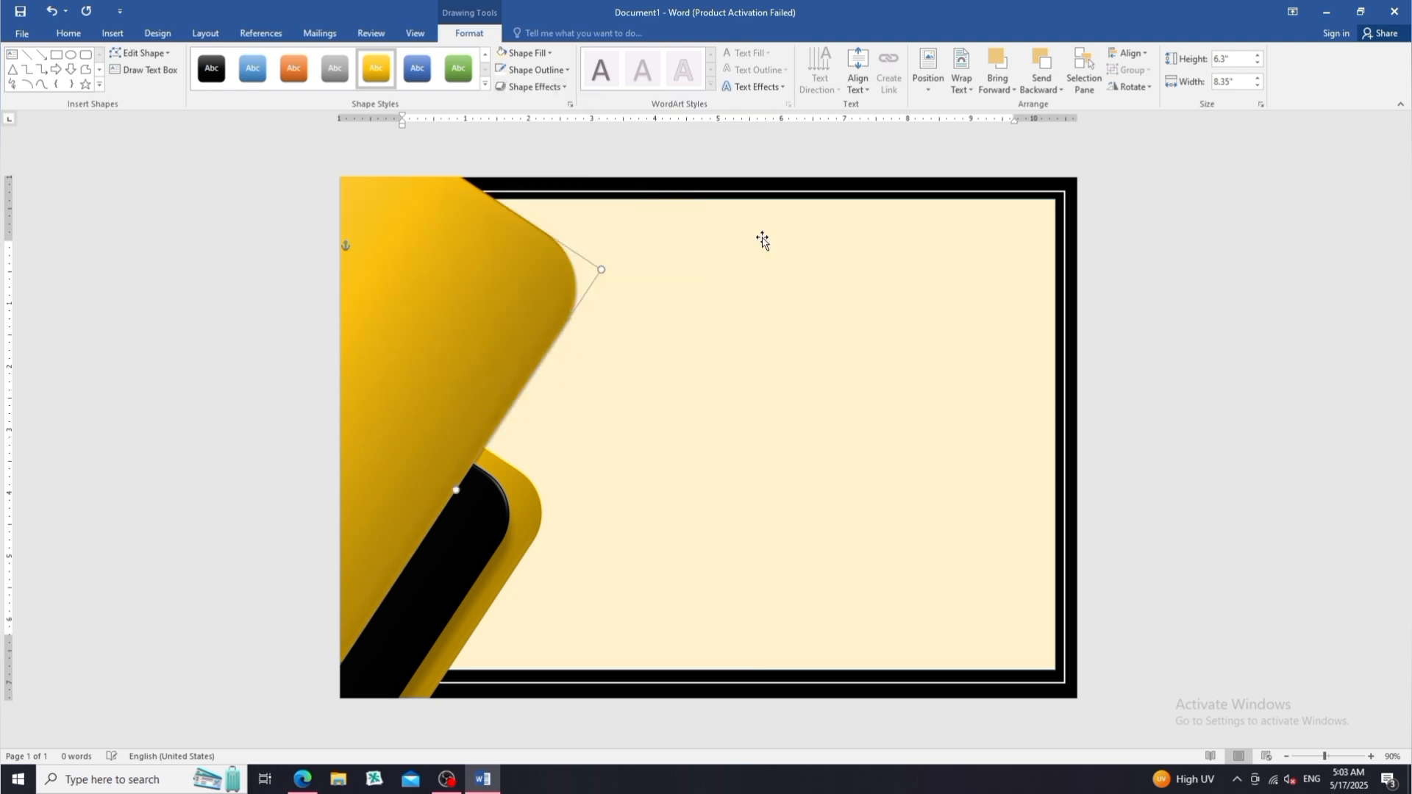
{"action": "left_click", "coordinate": [756, 231]}
- Duplicate the large gold shape slightly toward the upper left and fill the copy with standard dark red
{"action": "left_click", "coordinate": [507, 370]}
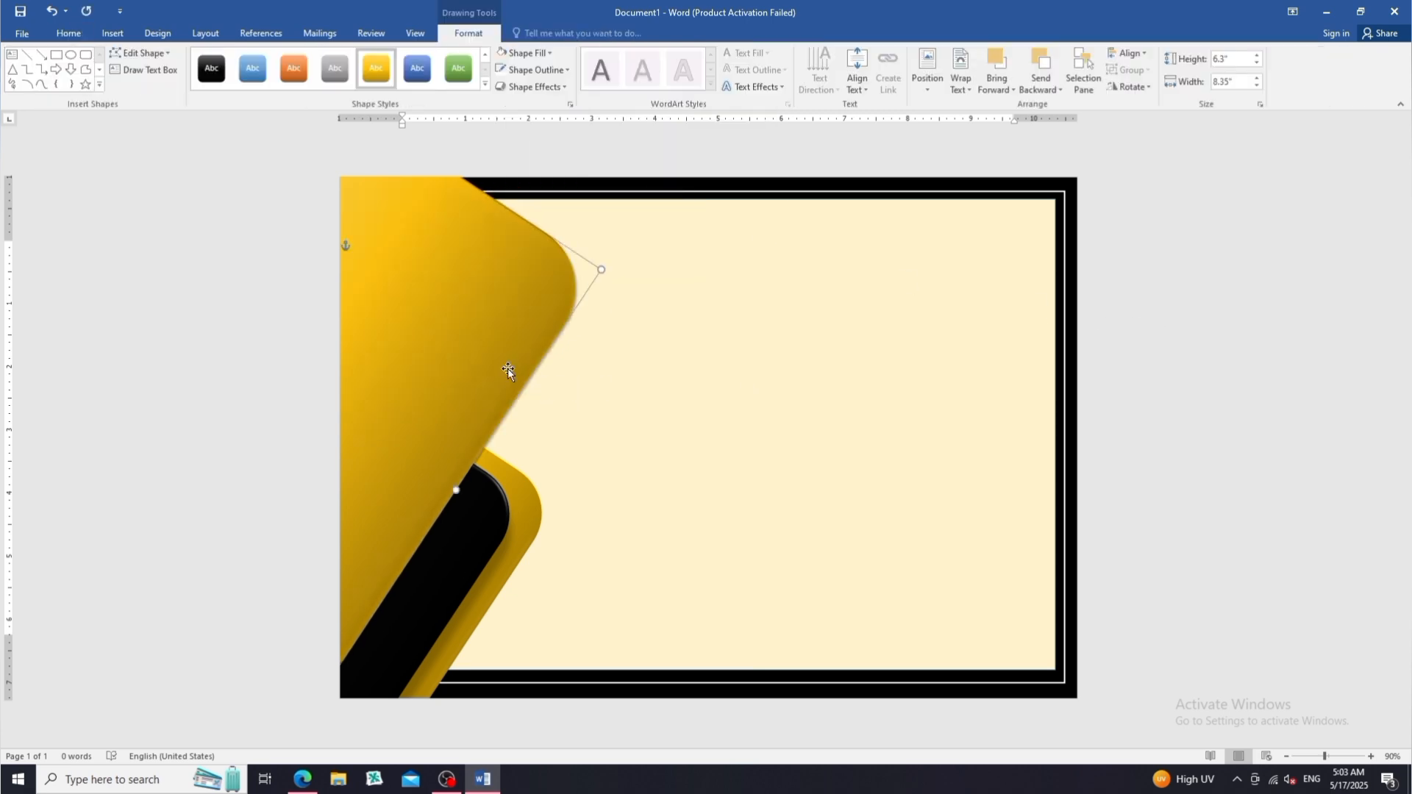
{"action": "left_click_drag", "start_coordinate": [509, 368], "coordinate": [472, 342]}
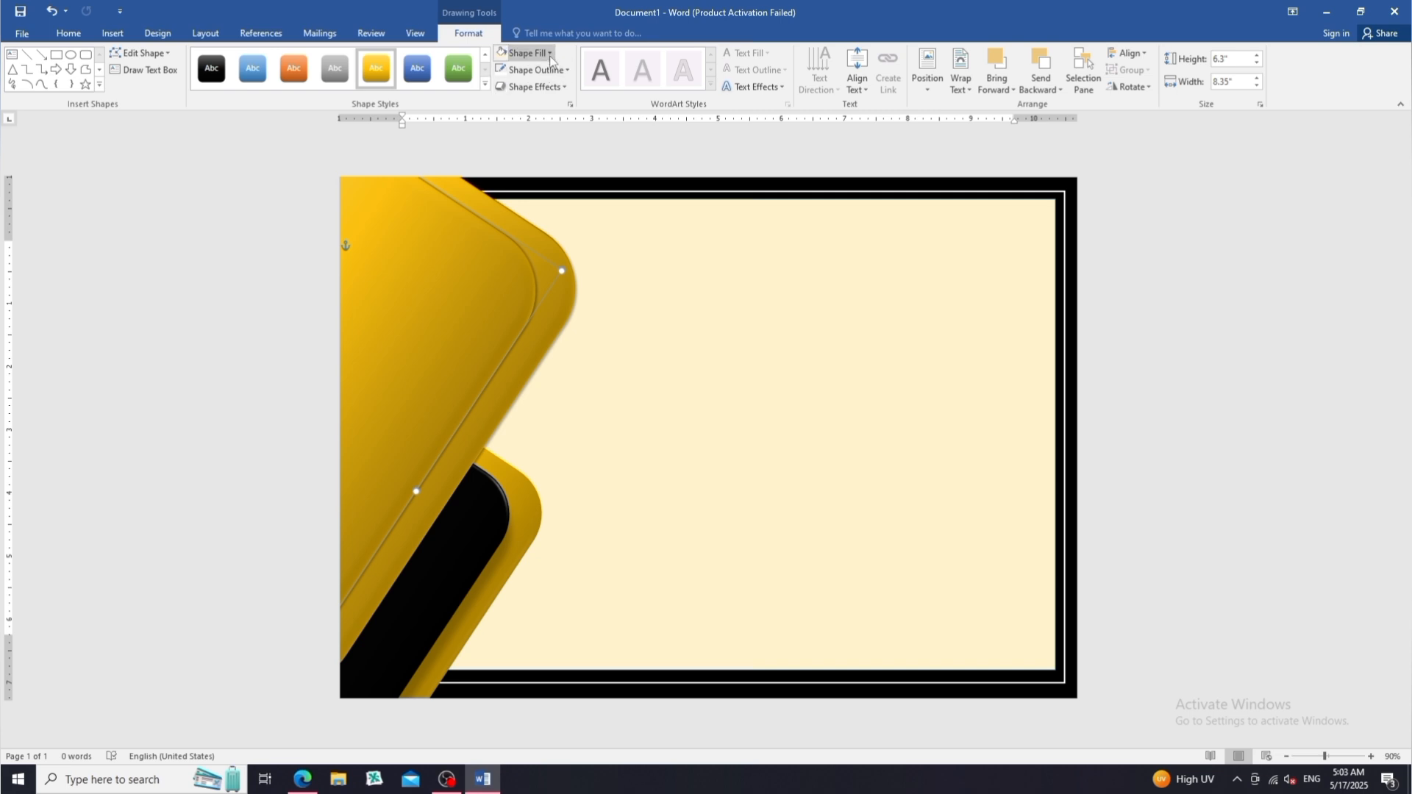
{"action": "left_click", "coordinate": [485, 84]}
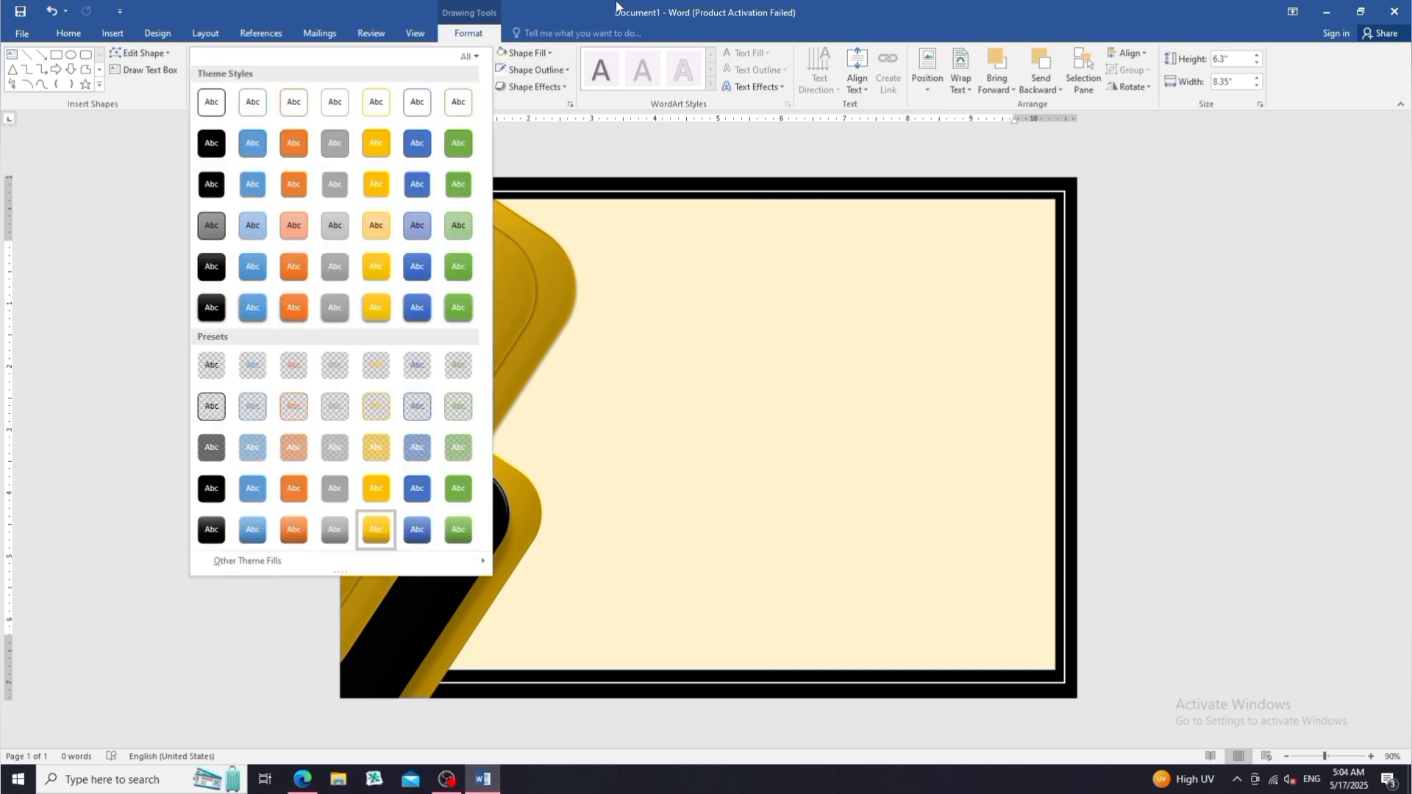
{"action": "left_click", "coordinate": [552, 55]}
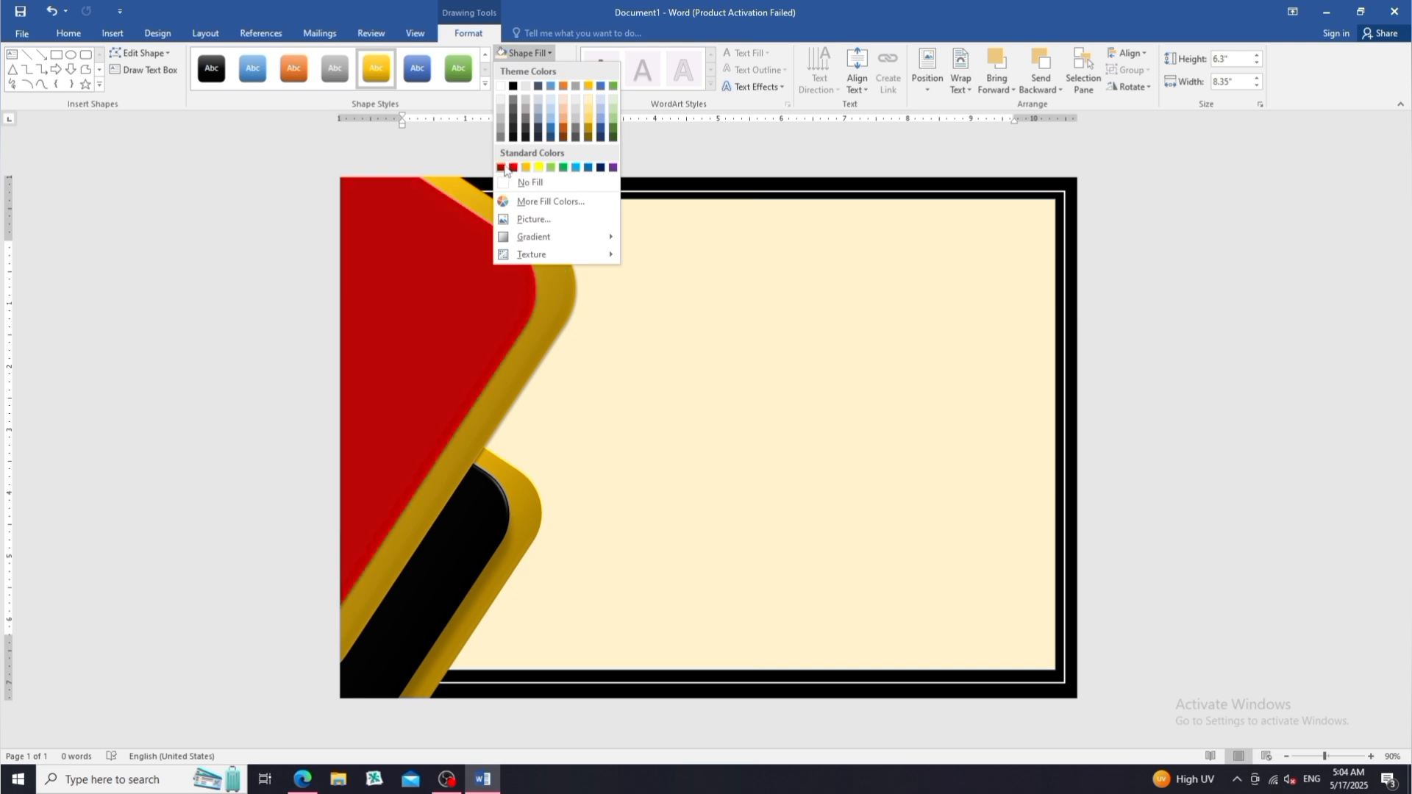
{"action": "left_click", "coordinate": [504, 168]}
{"action": "left_click", "coordinate": [1105, 320]}
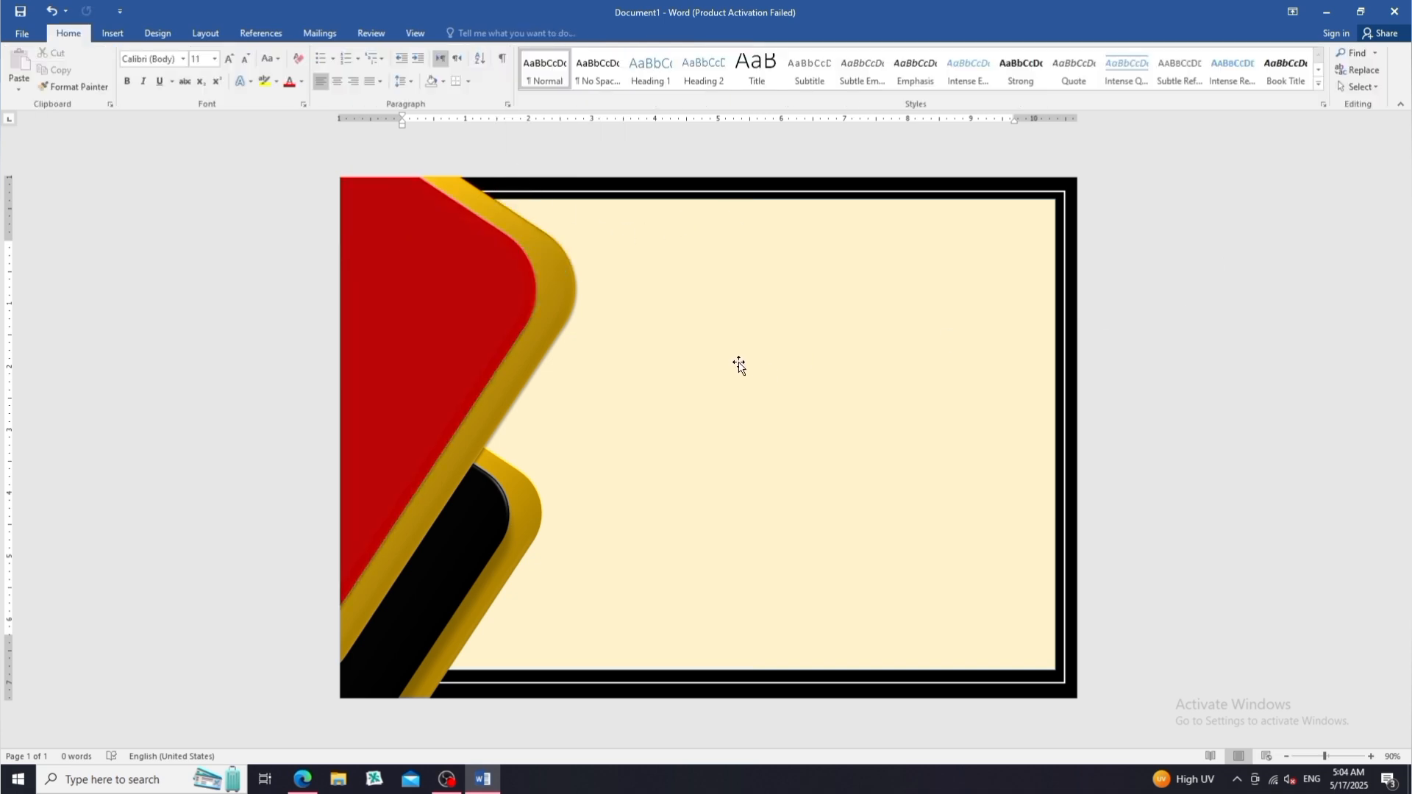
- Duplicate the dark red shape slightly to its left and give the copy the gold gradient preset style
{"action": "left_click", "coordinate": [503, 332]}
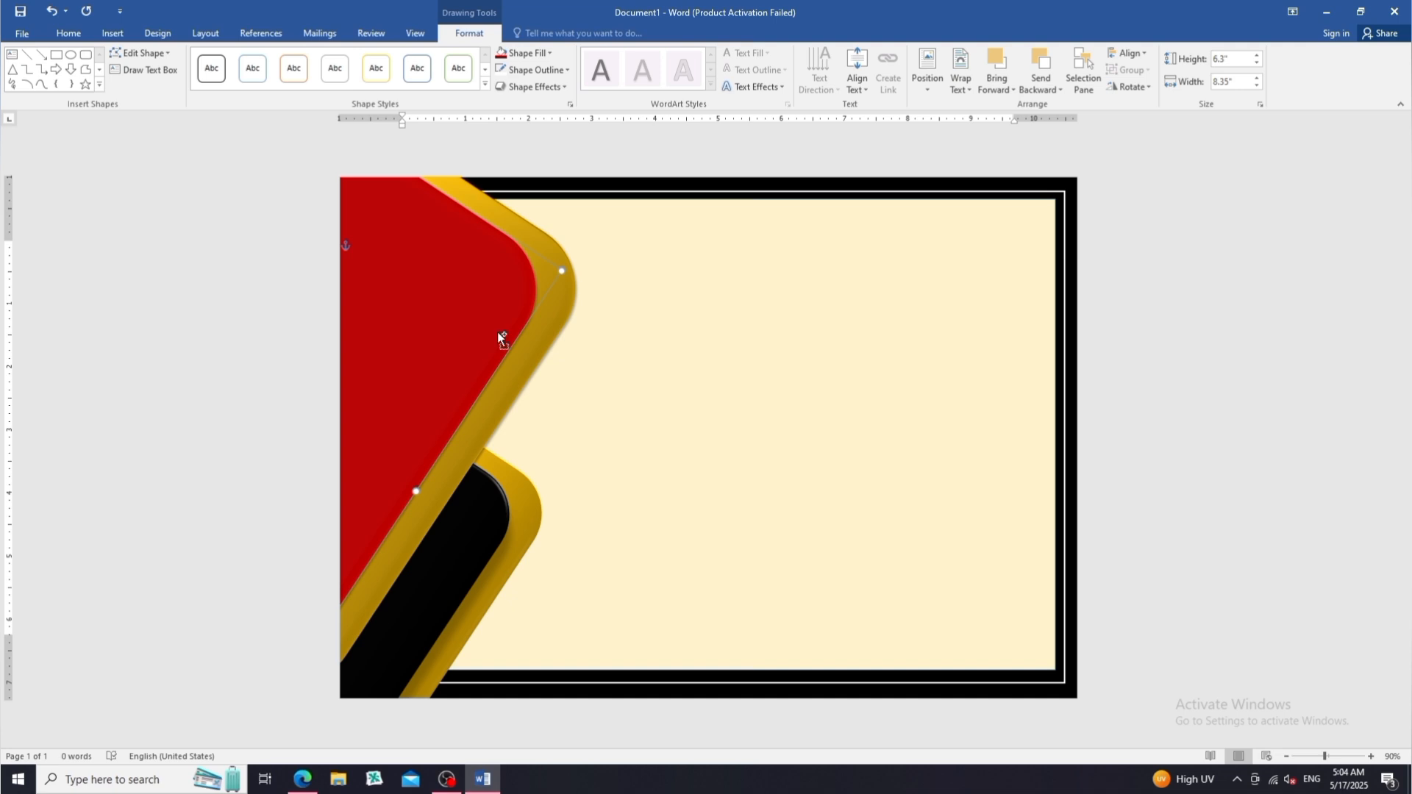
{"action": "left_click_drag", "start_coordinate": [497, 333], "coordinate": [455, 328]}
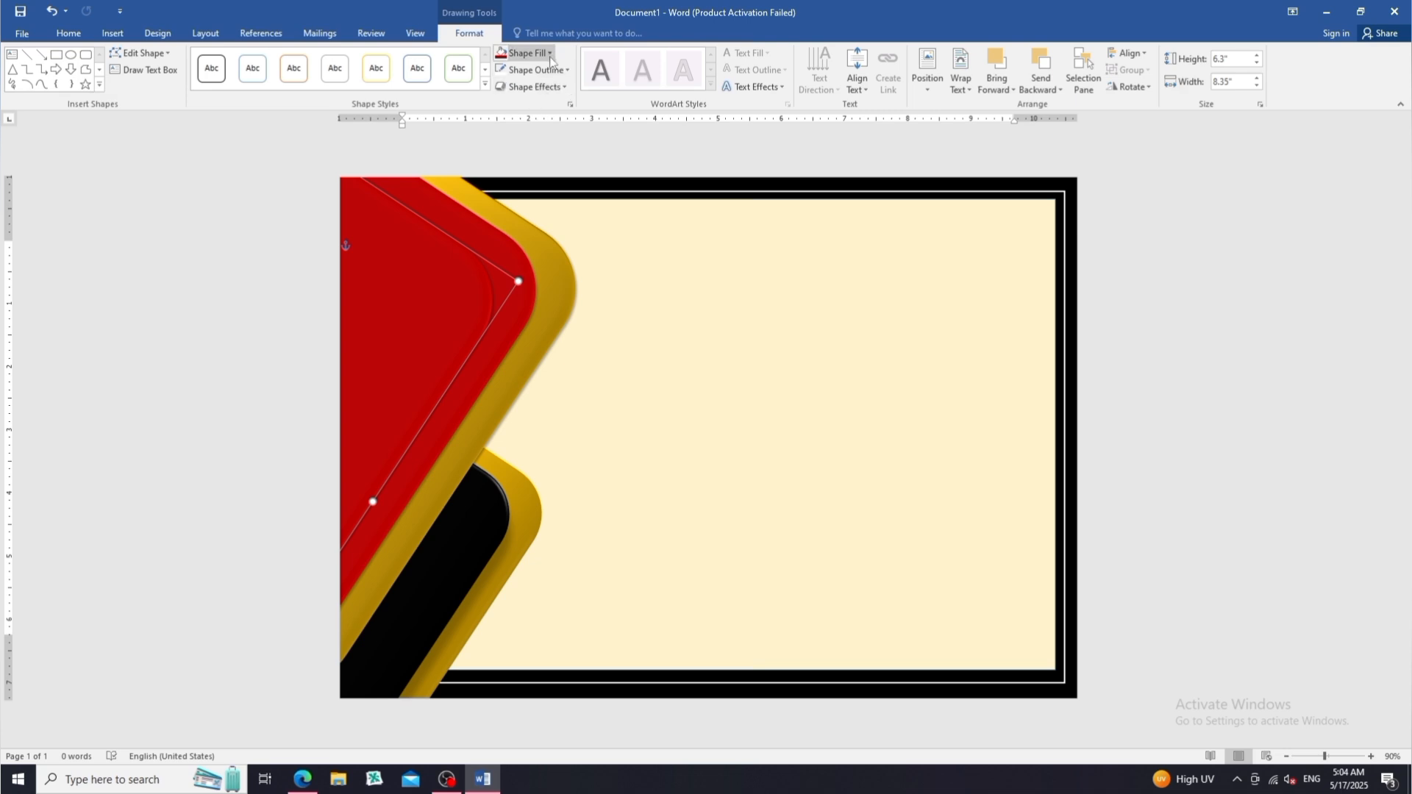
{"action": "left_click", "coordinate": [485, 84]}
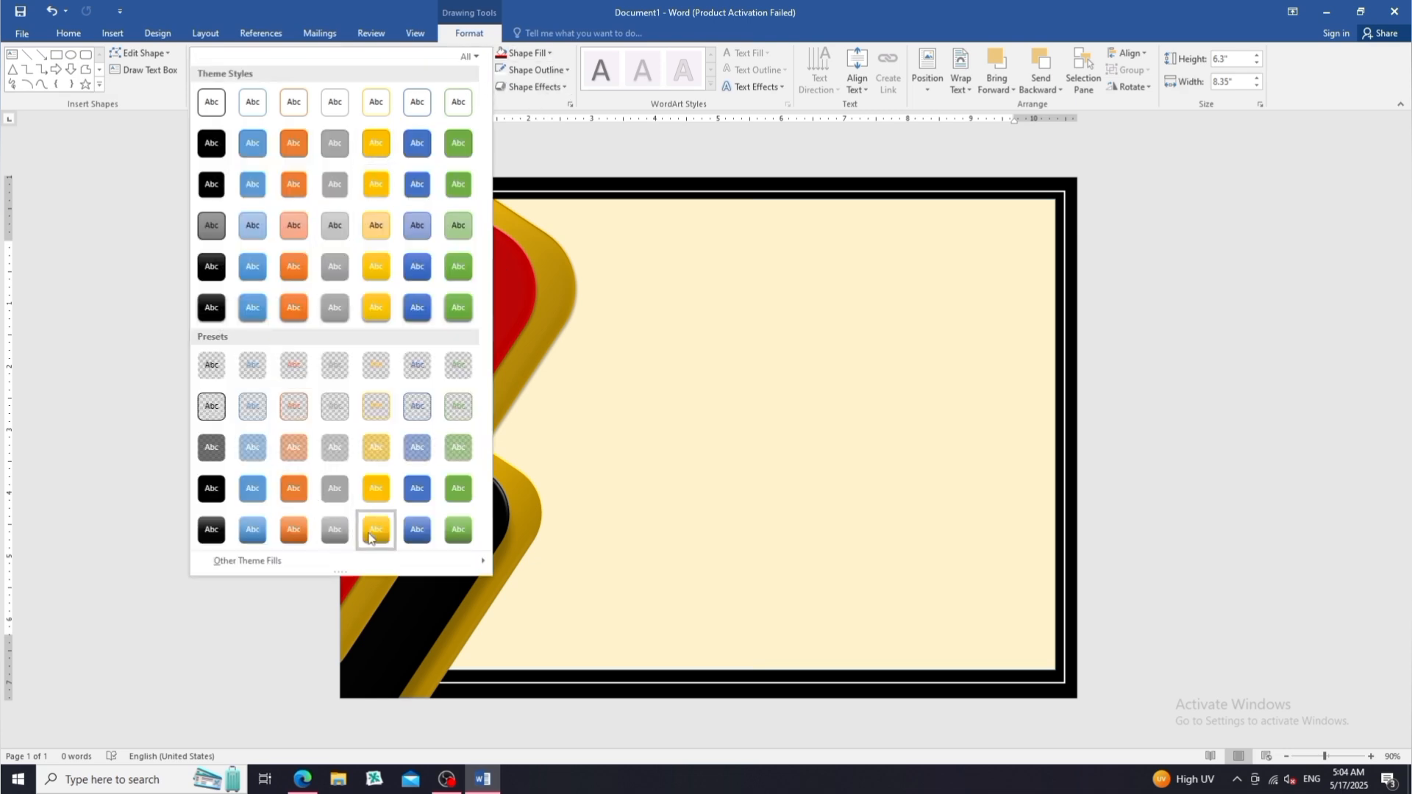
{"action": "left_click", "coordinate": [369, 535]}
{"action": "left_click", "coordinate": [1153, 384]}
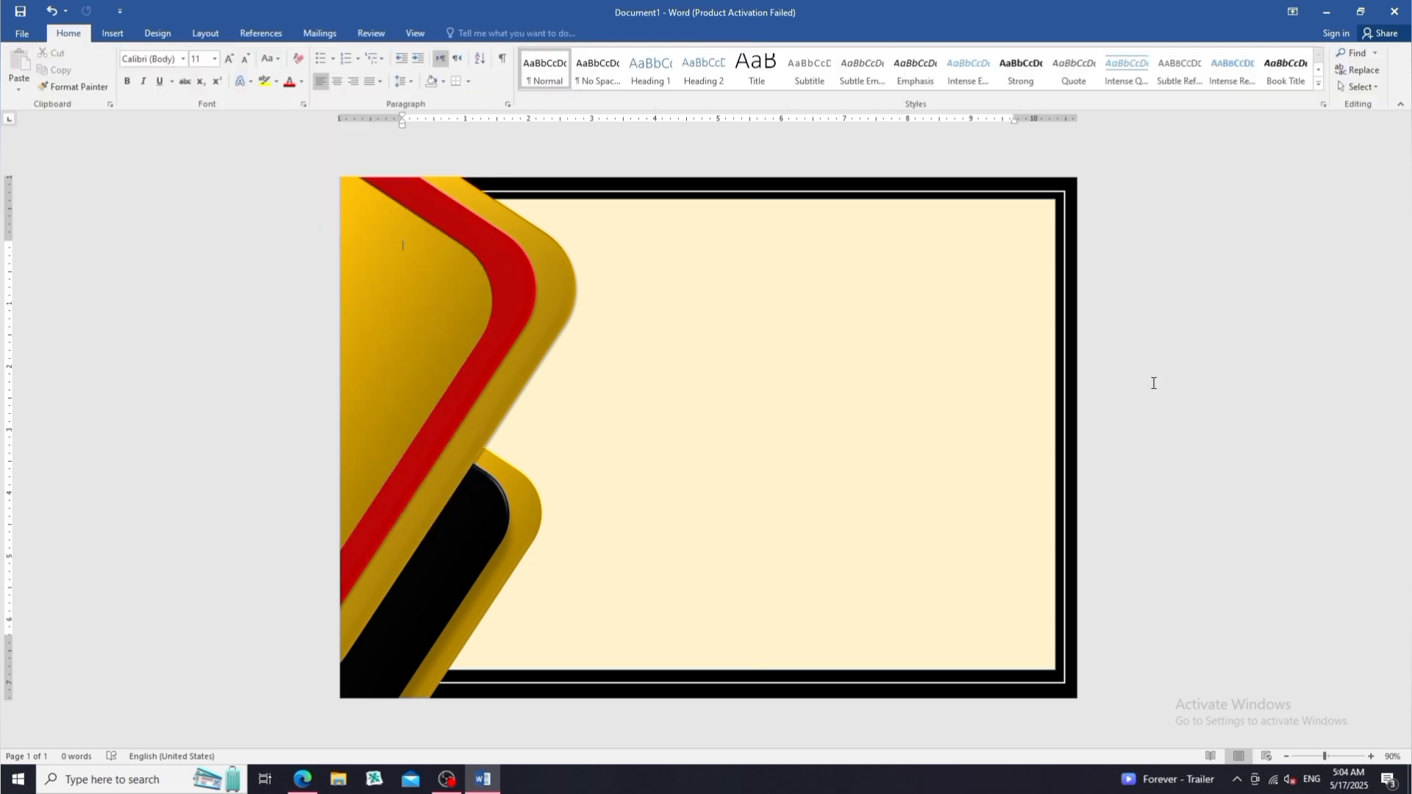
- Apply a first-row preset shape effect to the innermost gold shape
{"action": "left_click", "coordinate": [468, 325]}
{"action": "left_click", "coordinate": [562, 87]}
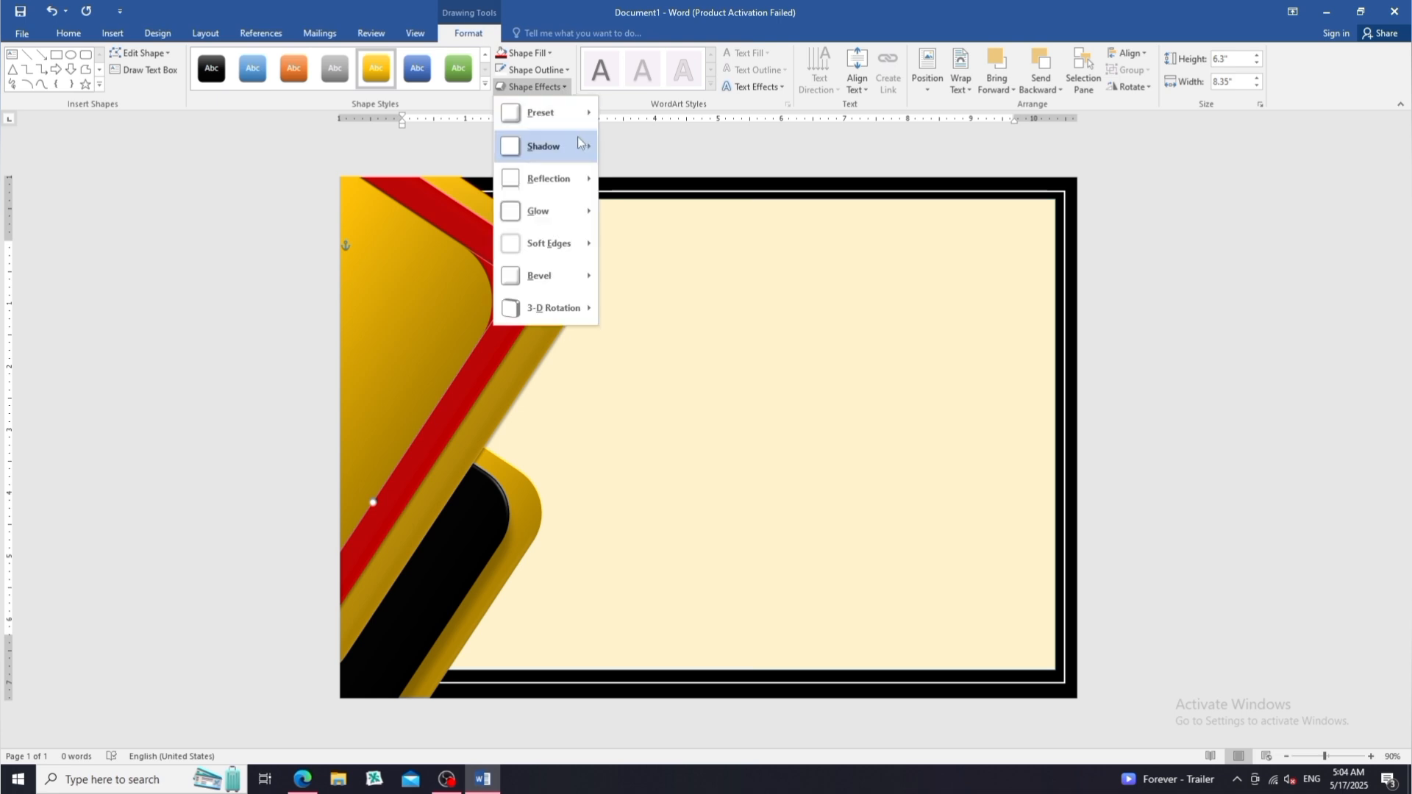
{"action": "mouse_move", "coordinate": [579, 122]}
{"action": "left_click", "coordinate": [681, 184]}
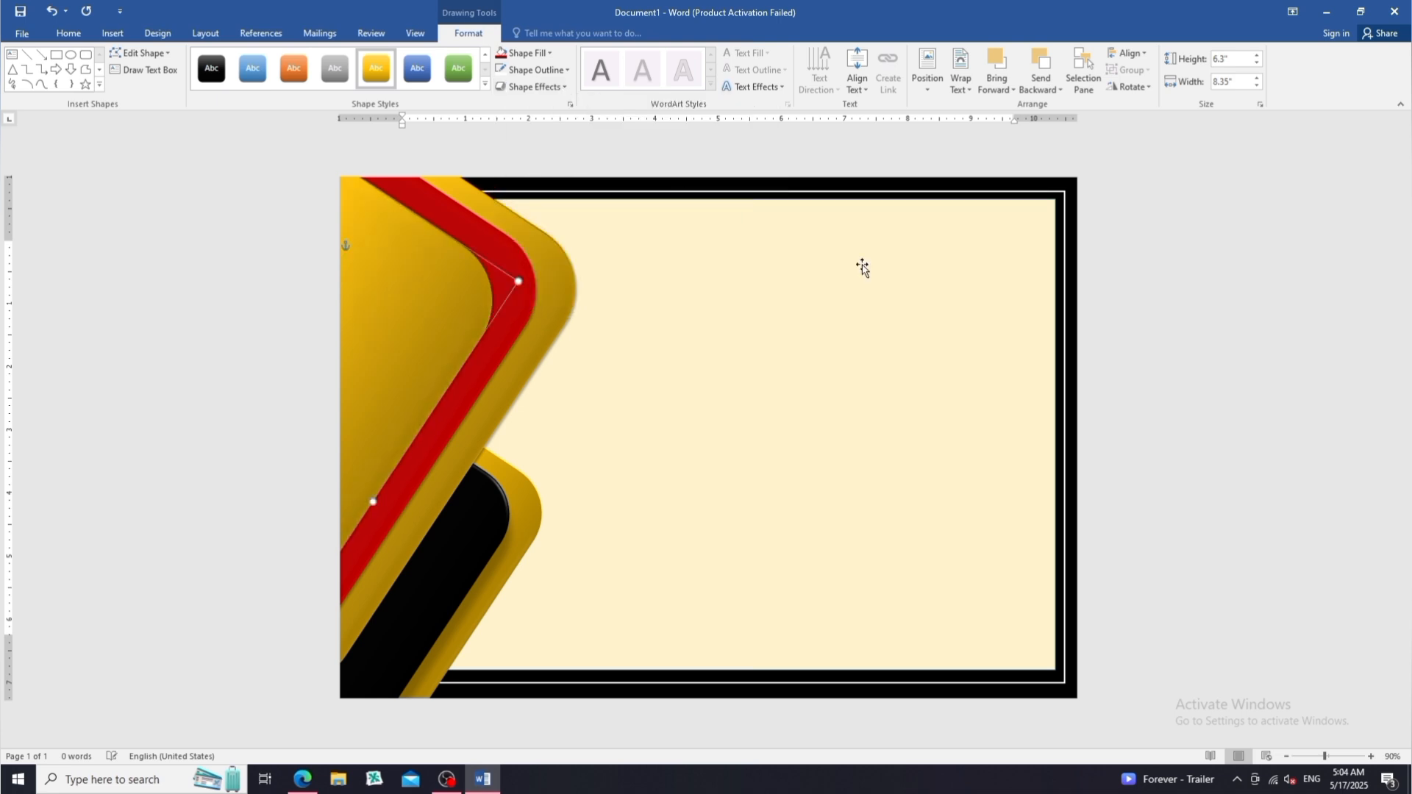
{"action": "left_click", "coordinate": [1153, 370]}
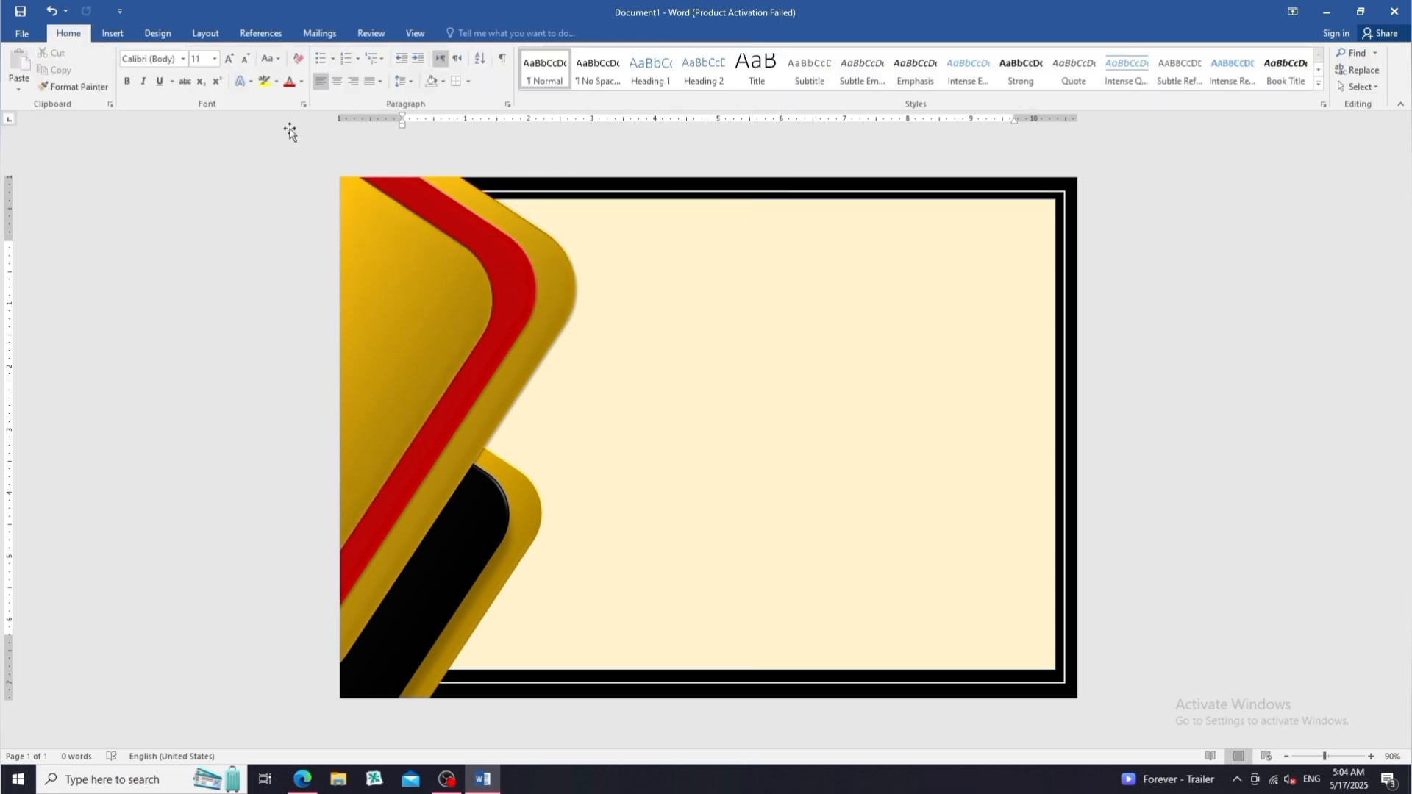
- Draw a rounded rectangle about 3.51" high by 1.7" wide and hang it off the page's top edge over the layered corner shapes
{"action": "left_click", "coordinate": [113, 33]}
{"action": "left_click", "coordinate": [223, 73]}
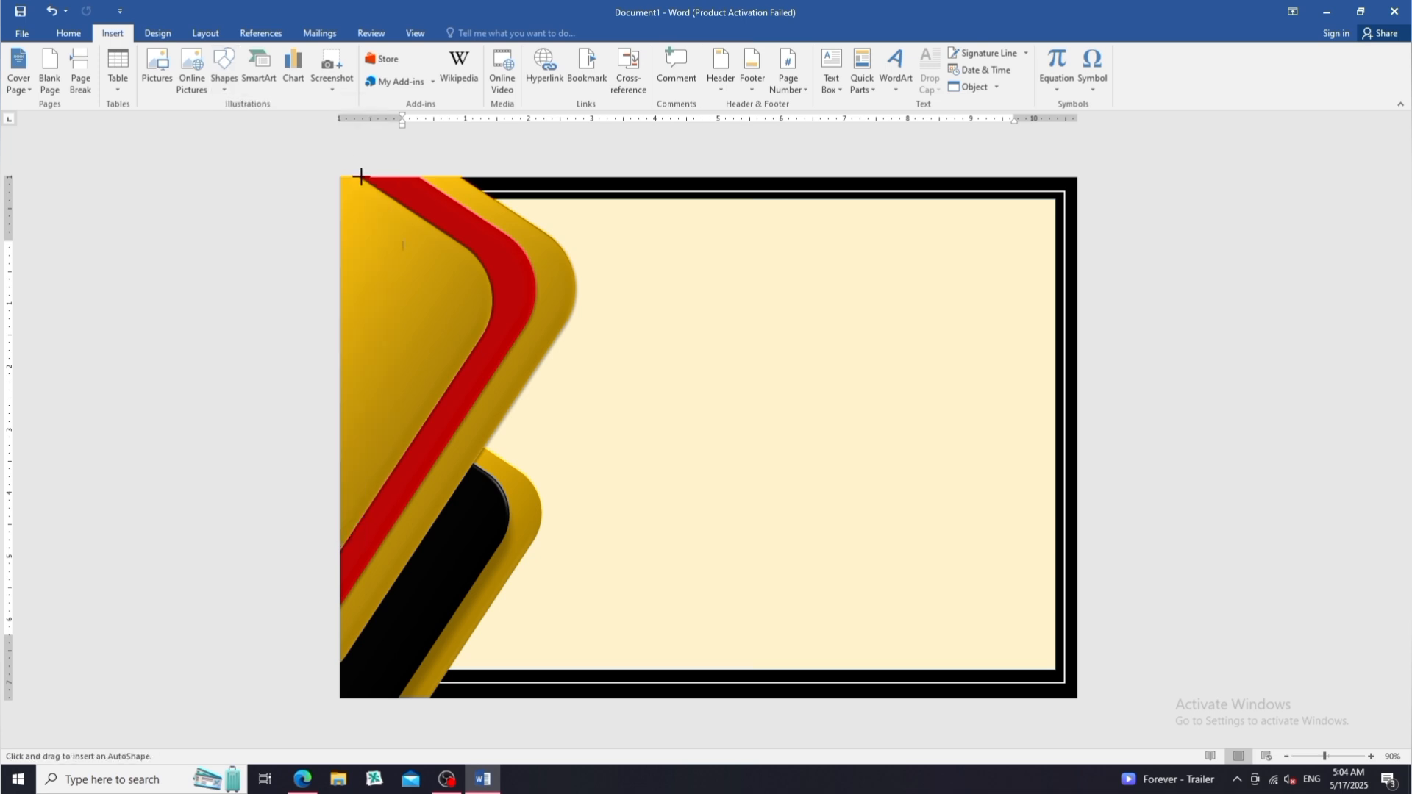
{"action": "mouse_move", "coordinate": [360, 177]}
{"action": "left_mouse_down"}
{"action": "mouse_move", "coordinate": [439, 327]}
{"action": "mouse_move", "coordinate": [488, 371]}
{"action": "mouse_move", "coordinate": [473, 409]}
{"action": "left_mouse_up"}
{"action": "left_click_drag", "start_coordinate": [441, 356], "coordinate": [506, 312]}
{"action": "left_click_drag", "start_coordinate": [539, 364], "coordinate": [535, 353]}
{"action": "left_click_drag", "start_coordinate": [501, 309], "coordinate": [510, 307]}
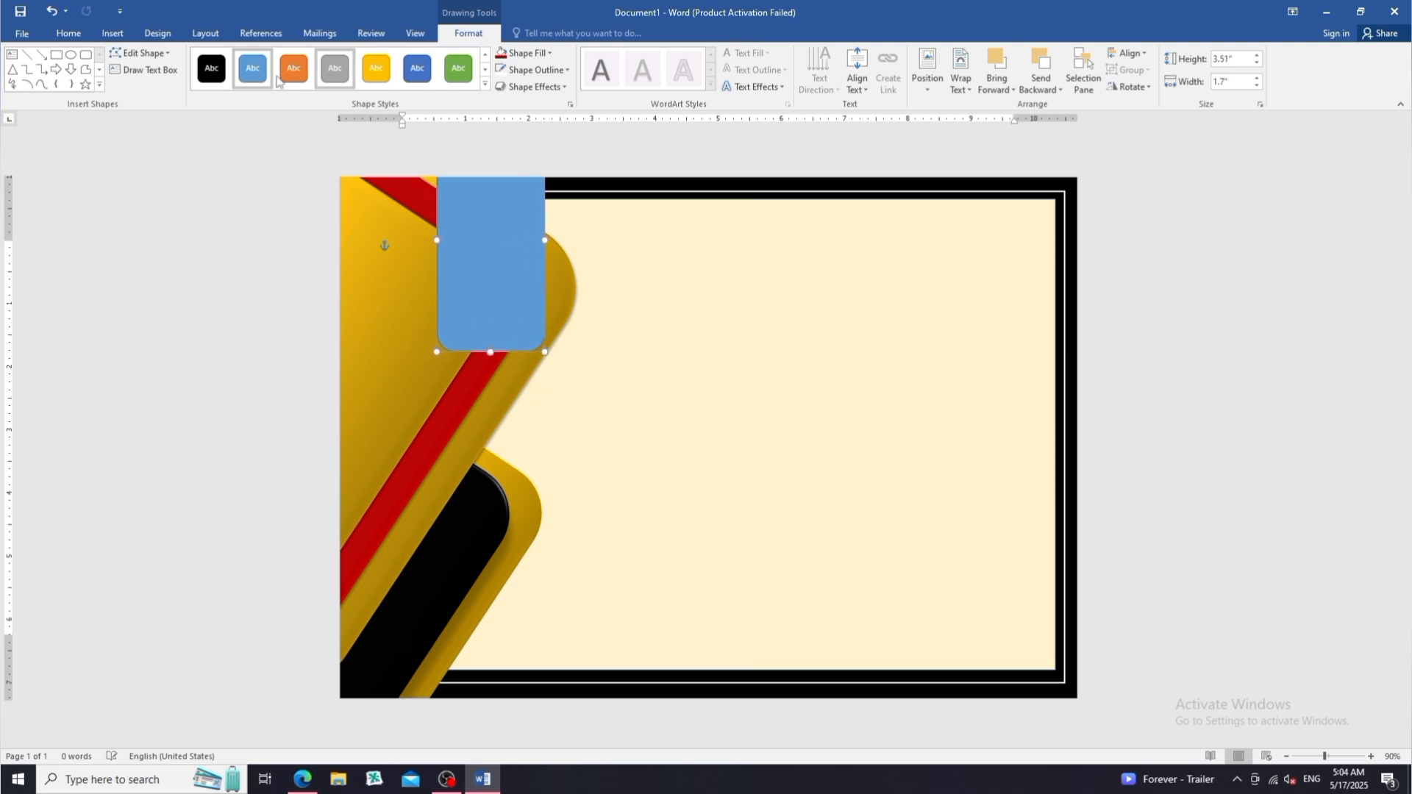
- Give the hanging rounded rectangle a black shape style and the sixth preset shape effect
{"action": "left_click", "coordinate": [221, 75]}
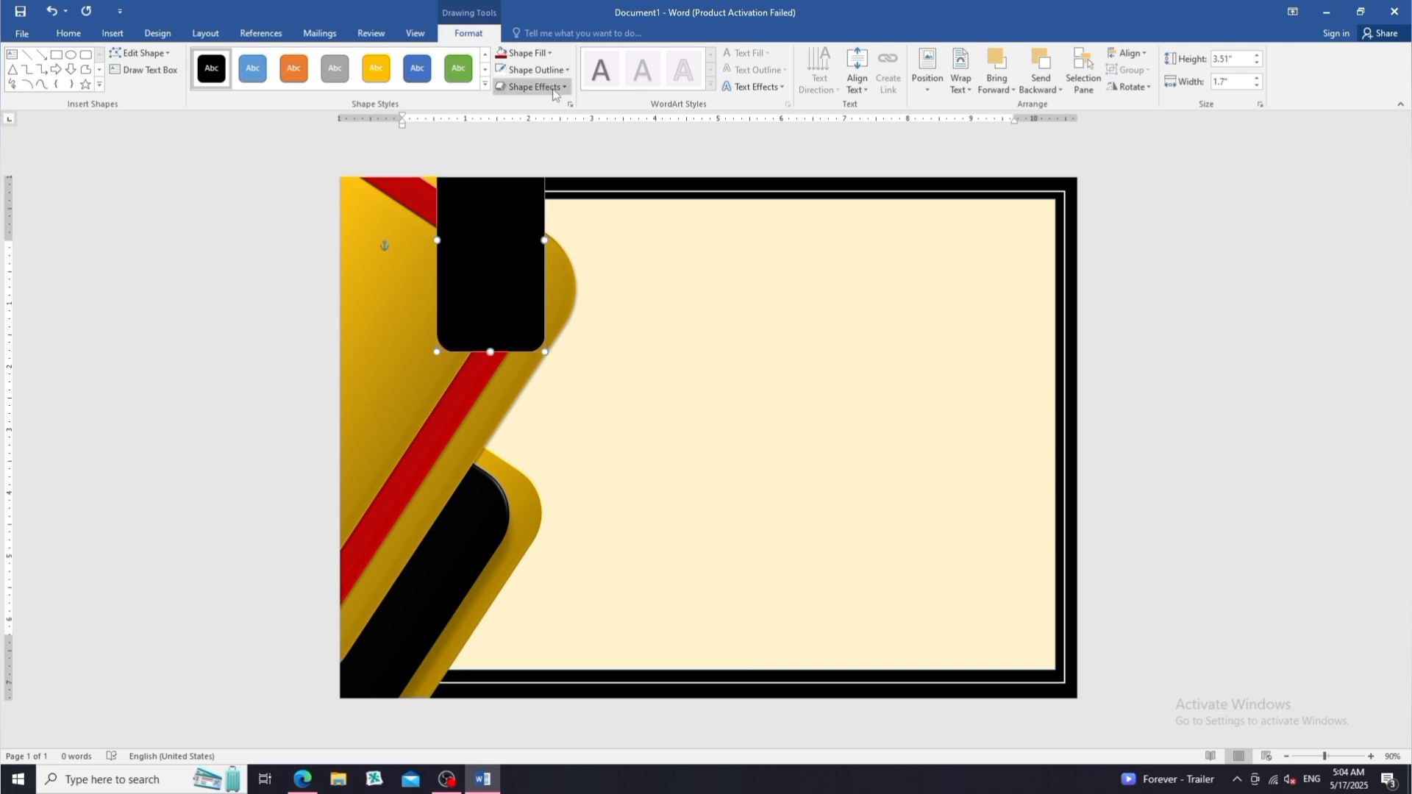
{"action": "left_click", "coordinate": [531, 87]}
{"action": "mouse_move", "coordinate": [571, 116]}
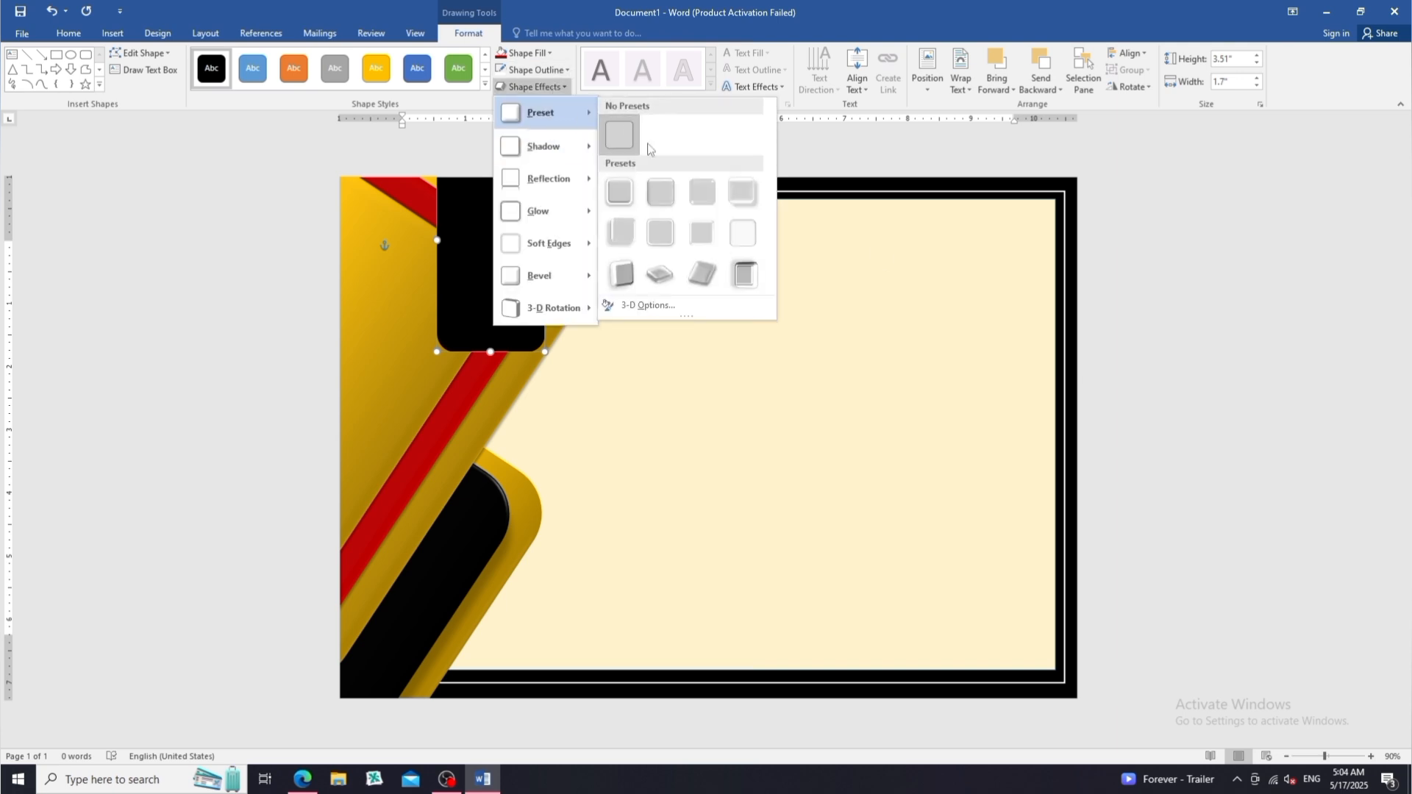
{"action": "left_click", "coordinate": [659, 233]}
{"action": "left_click", "coordinate": [1227, 350]}
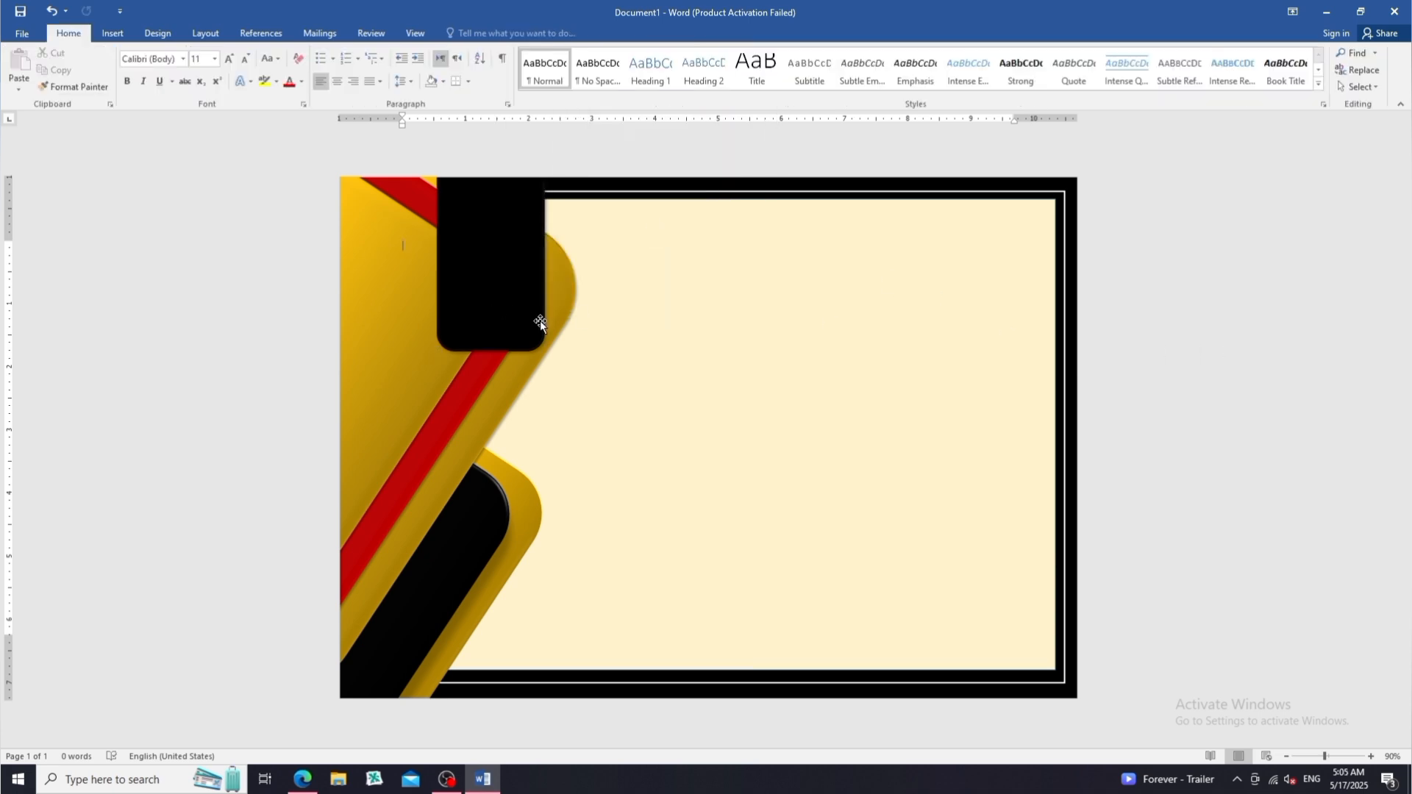
- Insert the gold medal picture with red ribbons, WhatsApp_Image_2024-05-22_at_4.33.51_AM__4_-removebg-preview, from the png pics folder on drive D
{"action": "left_click", "coordinate": [112, 33]}
{"action": "left_click", "coordinate": [157, 79]}
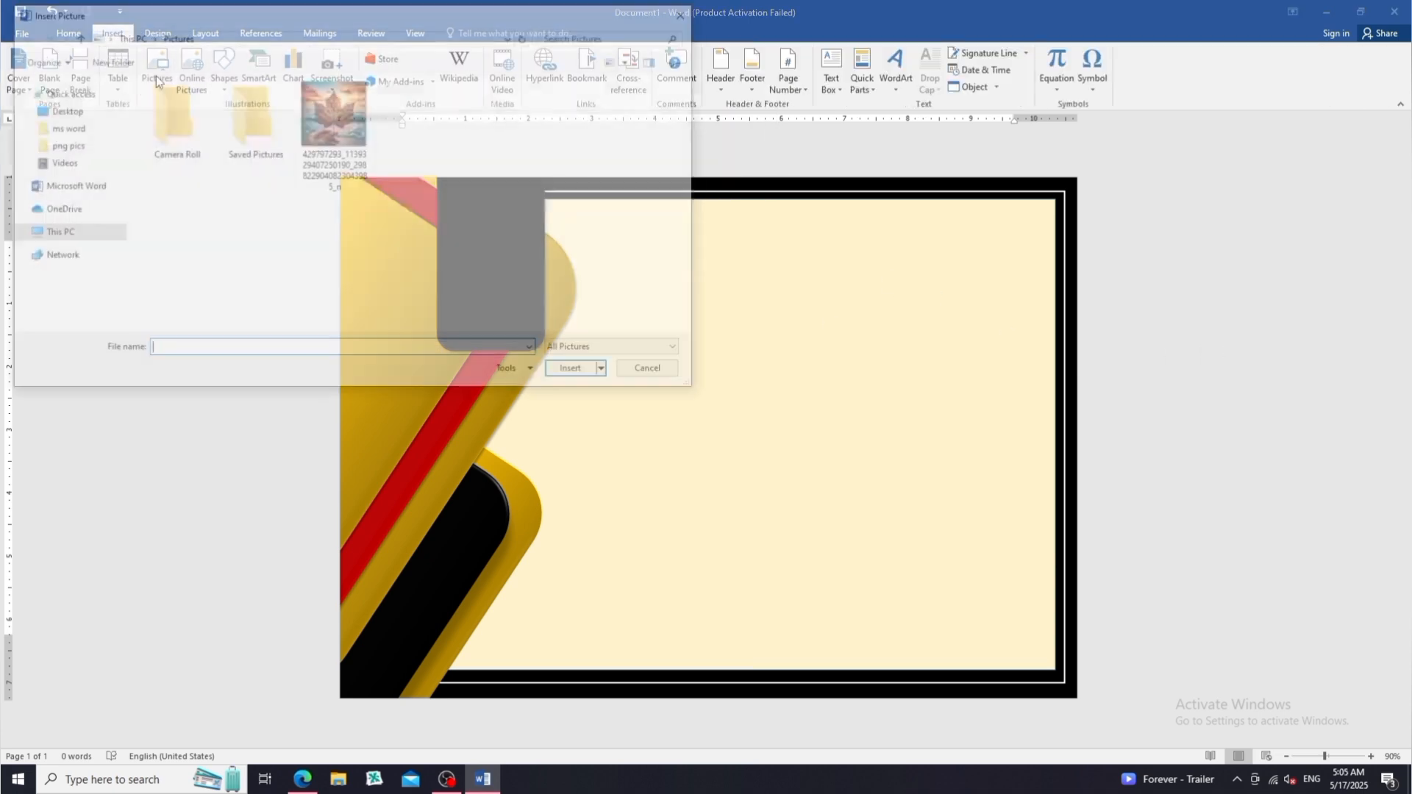
{"action": "left_click", "coordinate": [88, 235]}
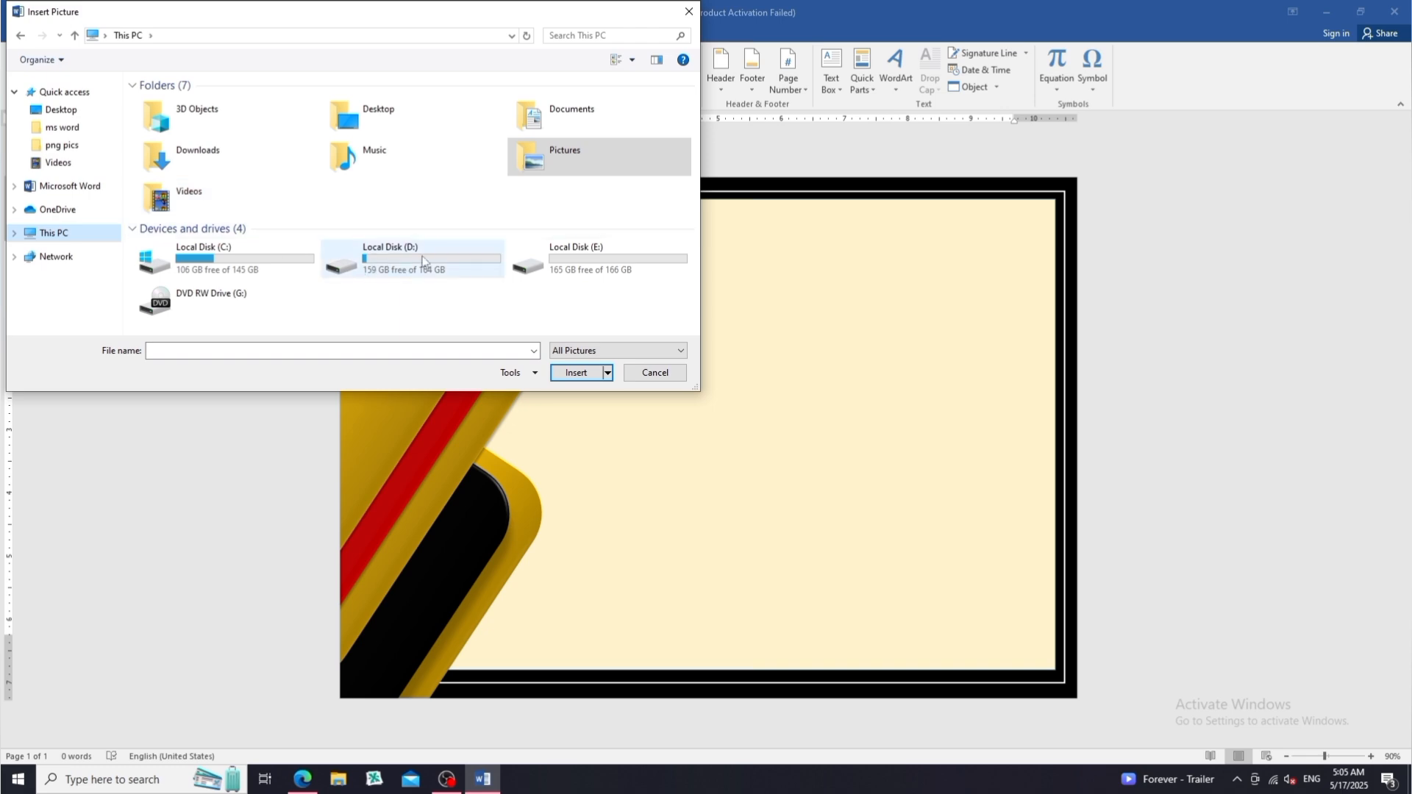
{"action": "double_click", "coordinate": [397, 259]}
{"action": "double_click", "coordinate": [191, 222]}
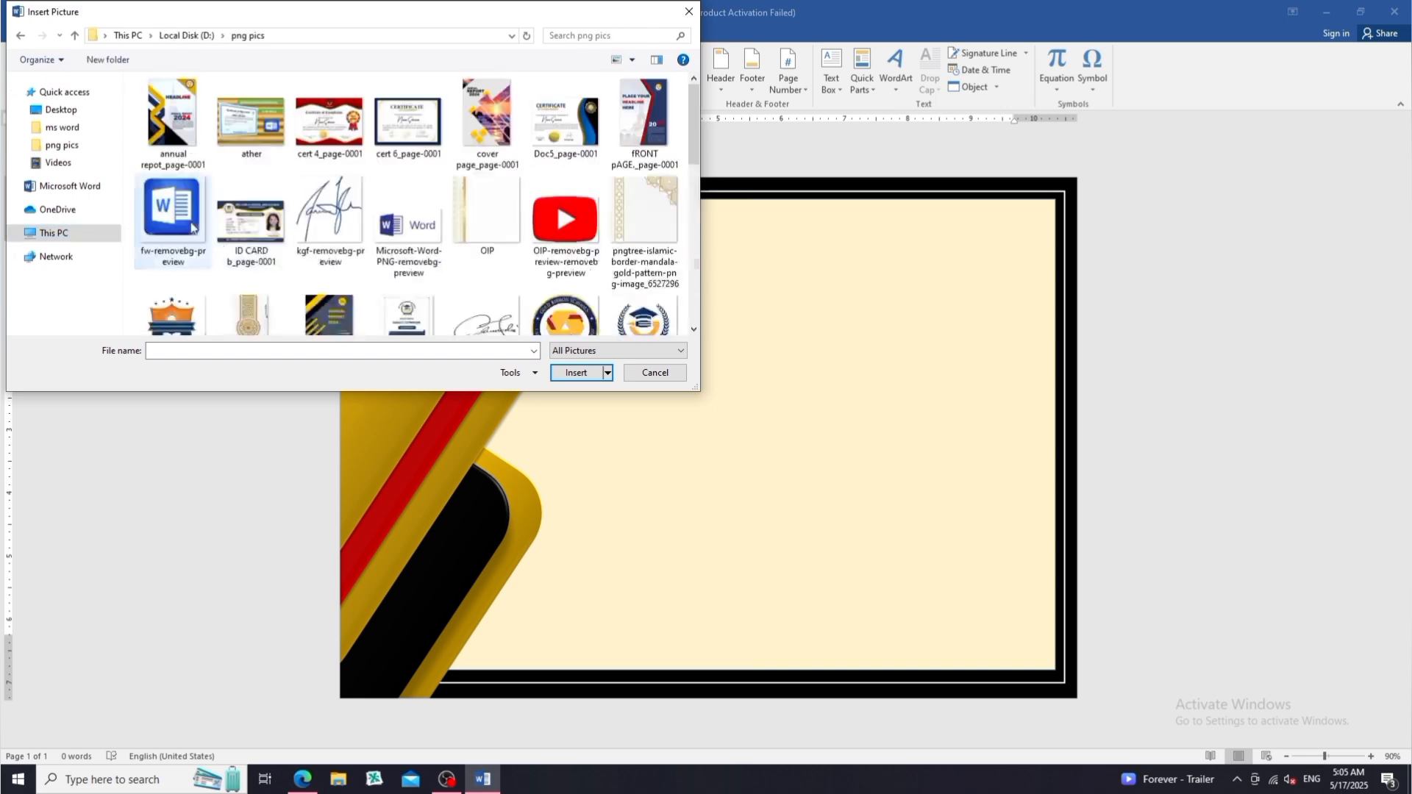
{"action": "scroll", "coordinate": [409, 206], "scroll_direction": "down", "scroll_amount": 5}
{"action": "left_click", "coordinate": [329, 257]}
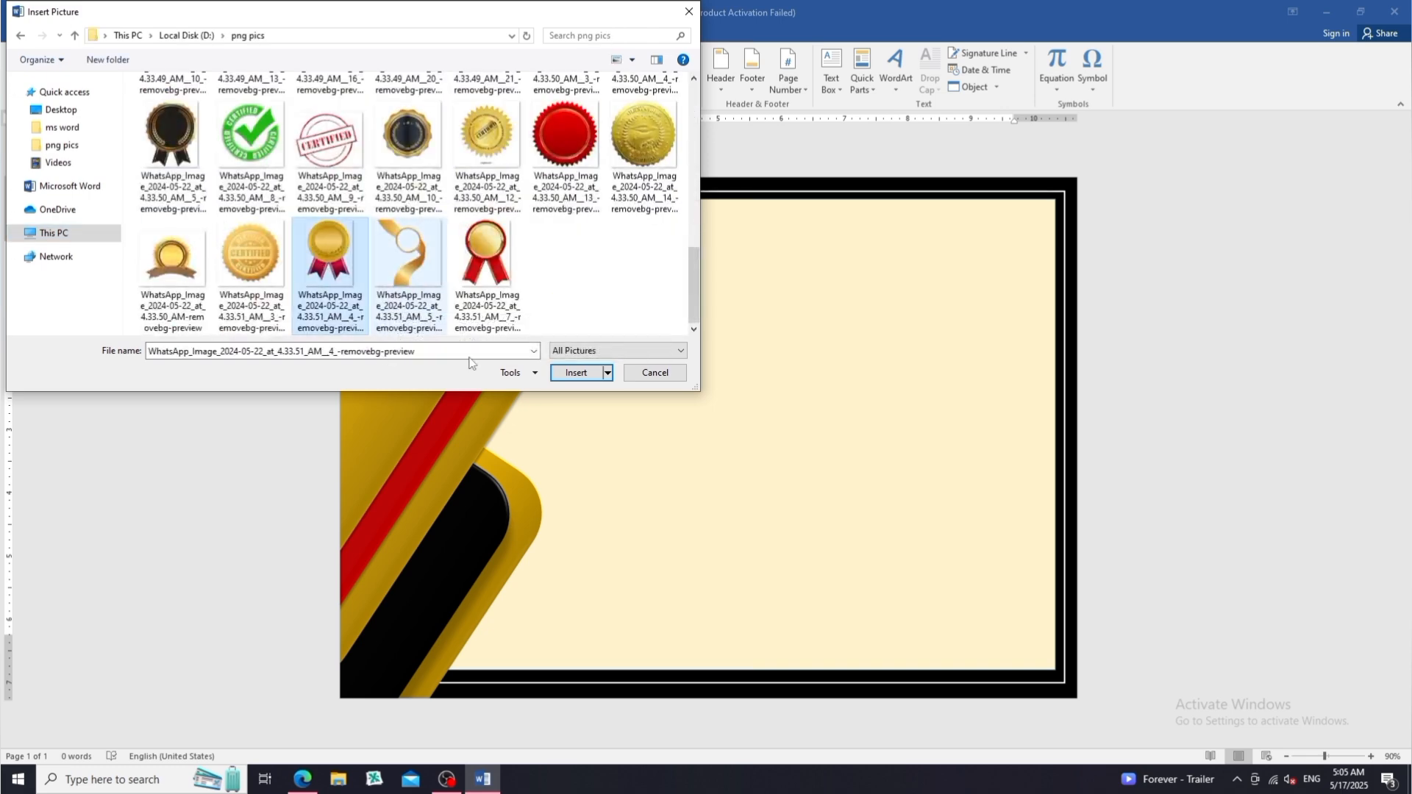
{"action": "left_click", "coordinate": [562, 374]}
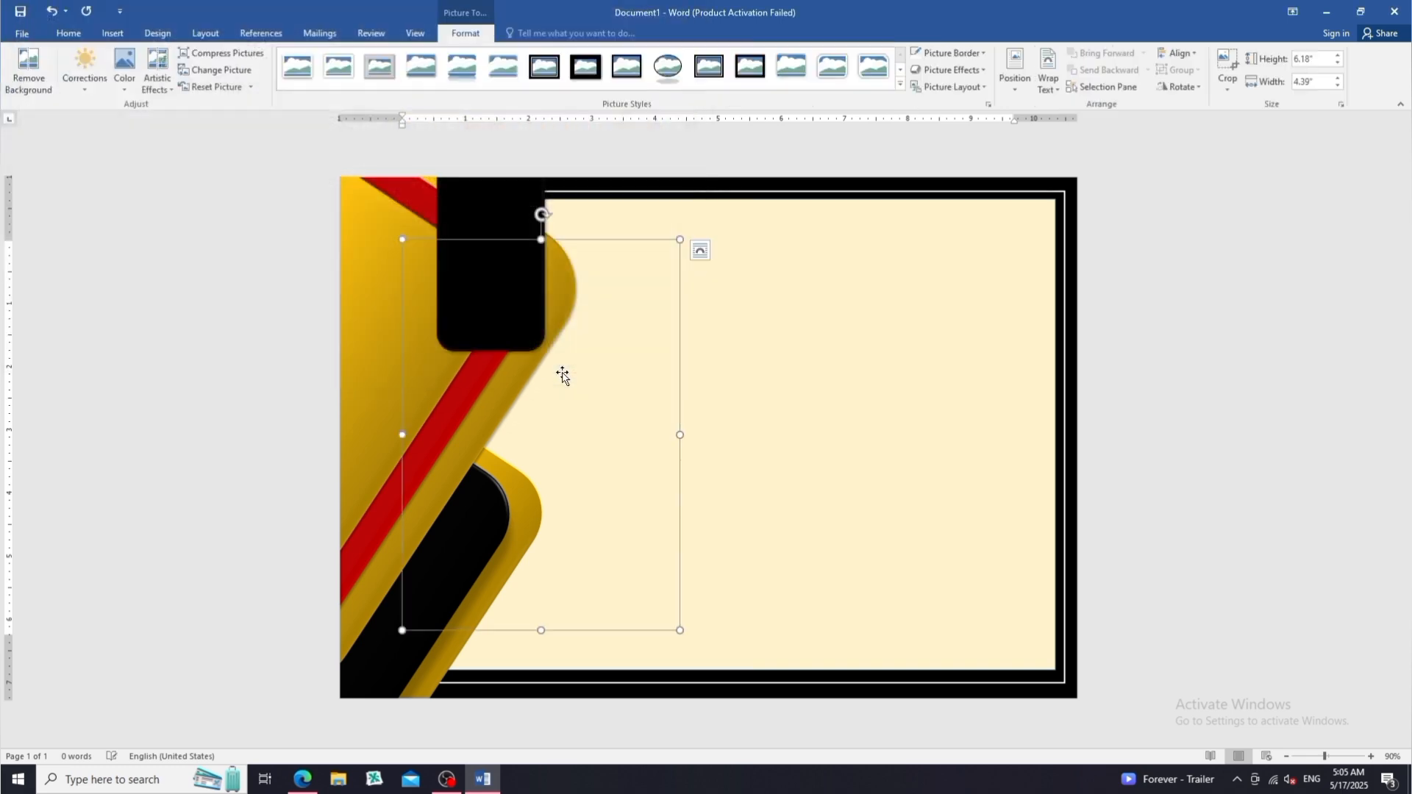
- Make the medal picture float above the shapes, shrink it to about 2.57" by 1.83", and place it over the black rectangle's lower end
{"action": "left_click", "coordinate": [1048, 81]}
{"action": "left_click", "coordinate": [1063, 125]}
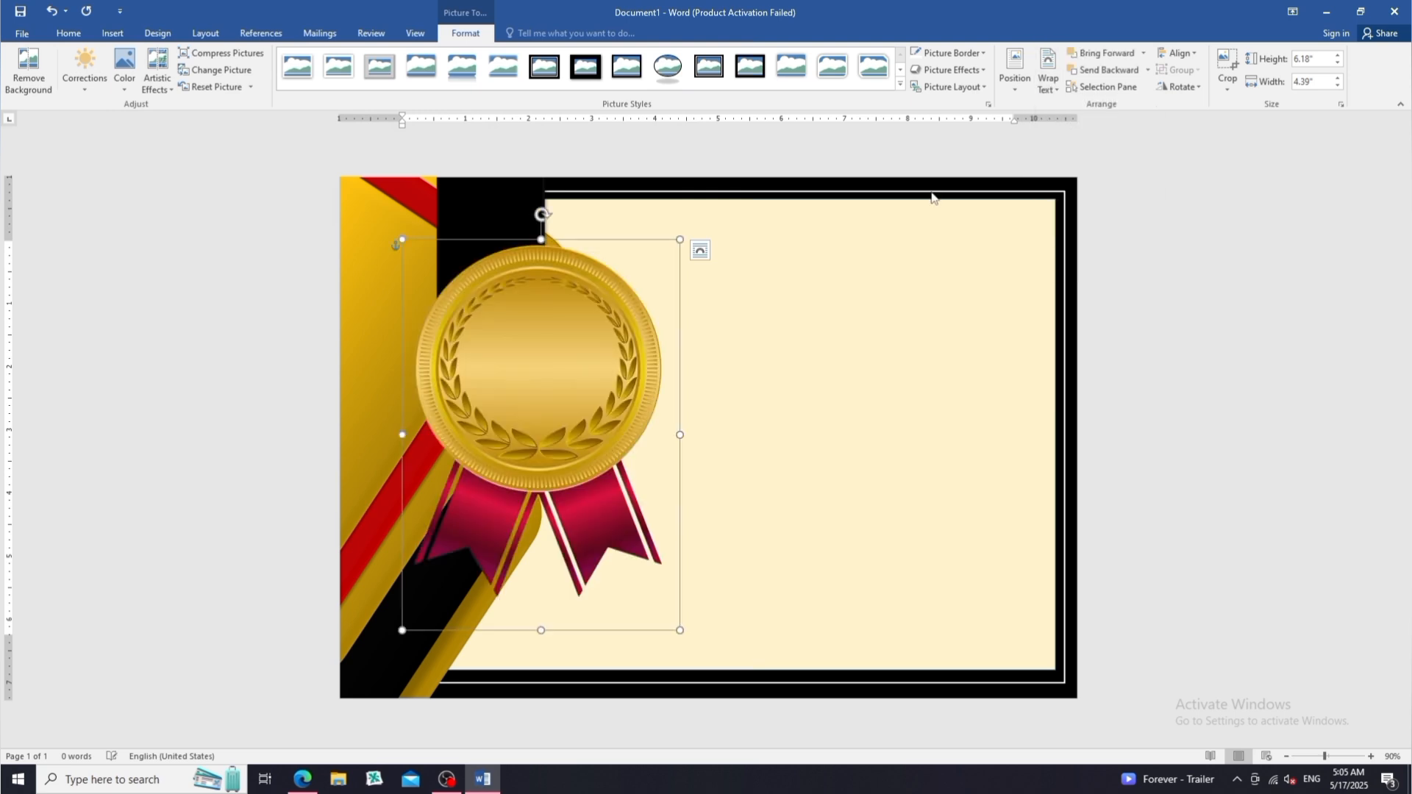
{"action": "left_click_drag", "start_coordinate": [680, 240], "coordinate": [519, 468]}
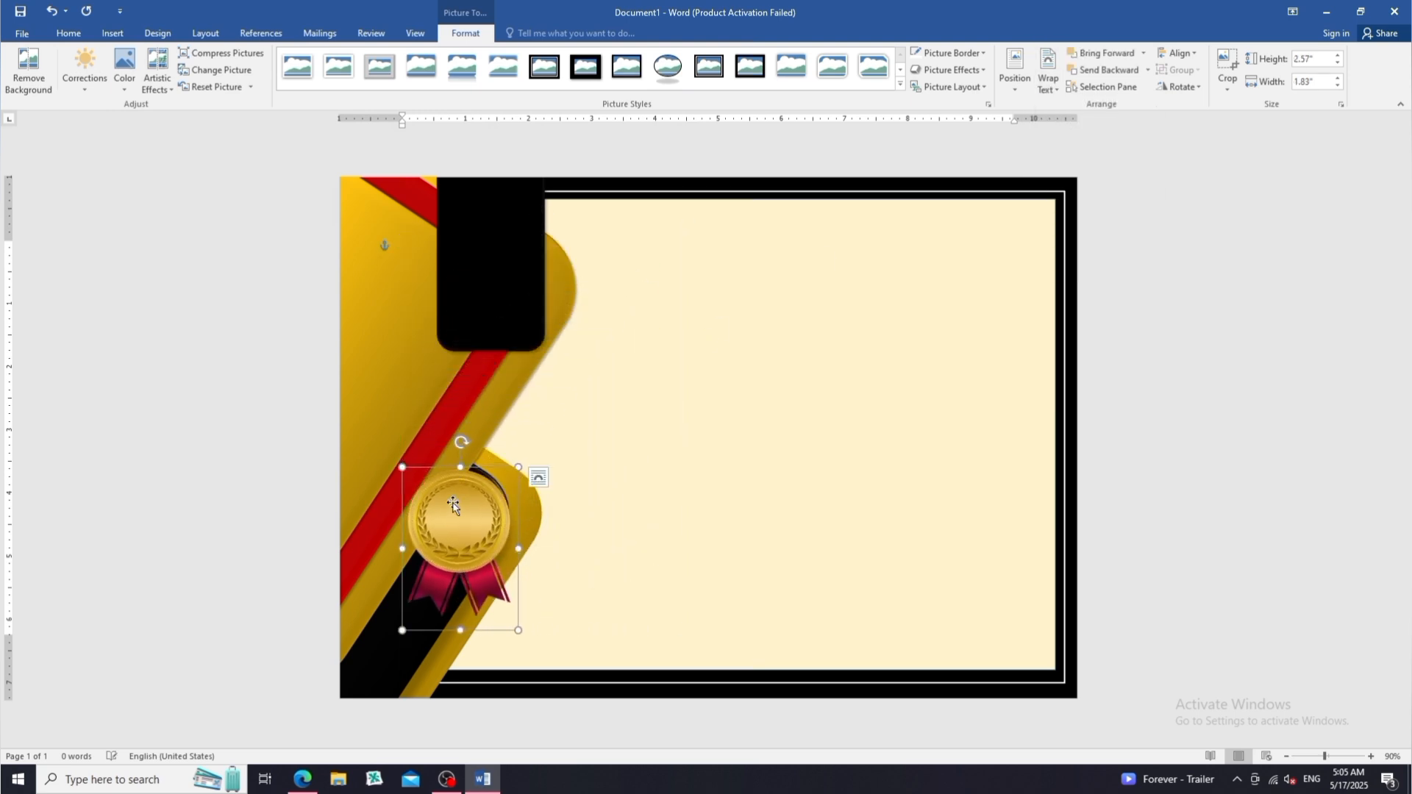
{"action": "left_click_drag", "start_coordinate": [453, 504], "coordinate": [484, 288]}
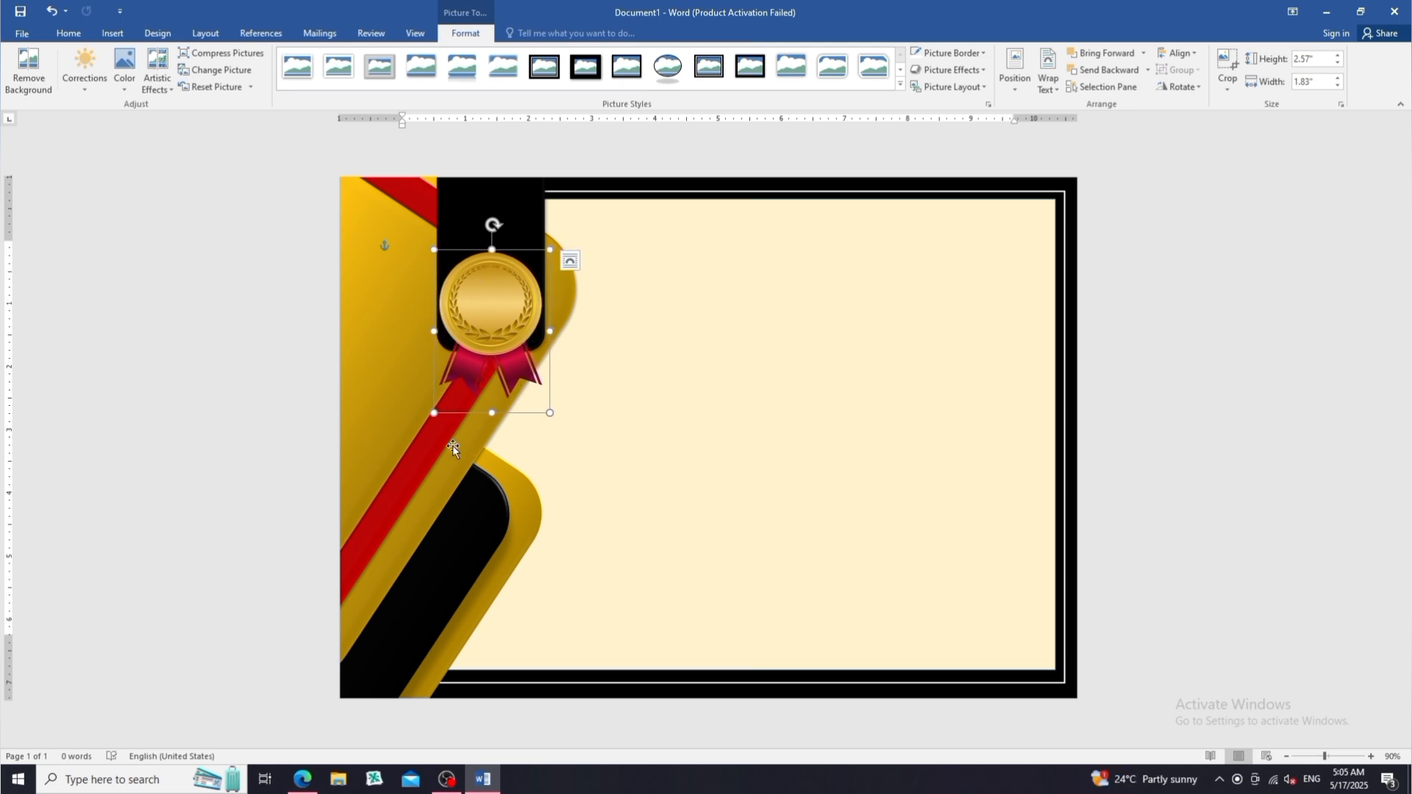
- Enlarge the gold medal picture slightly and re-centre it over the hanging black rectangle
{"action": "left_click", "coordinate": [1136, 396]}
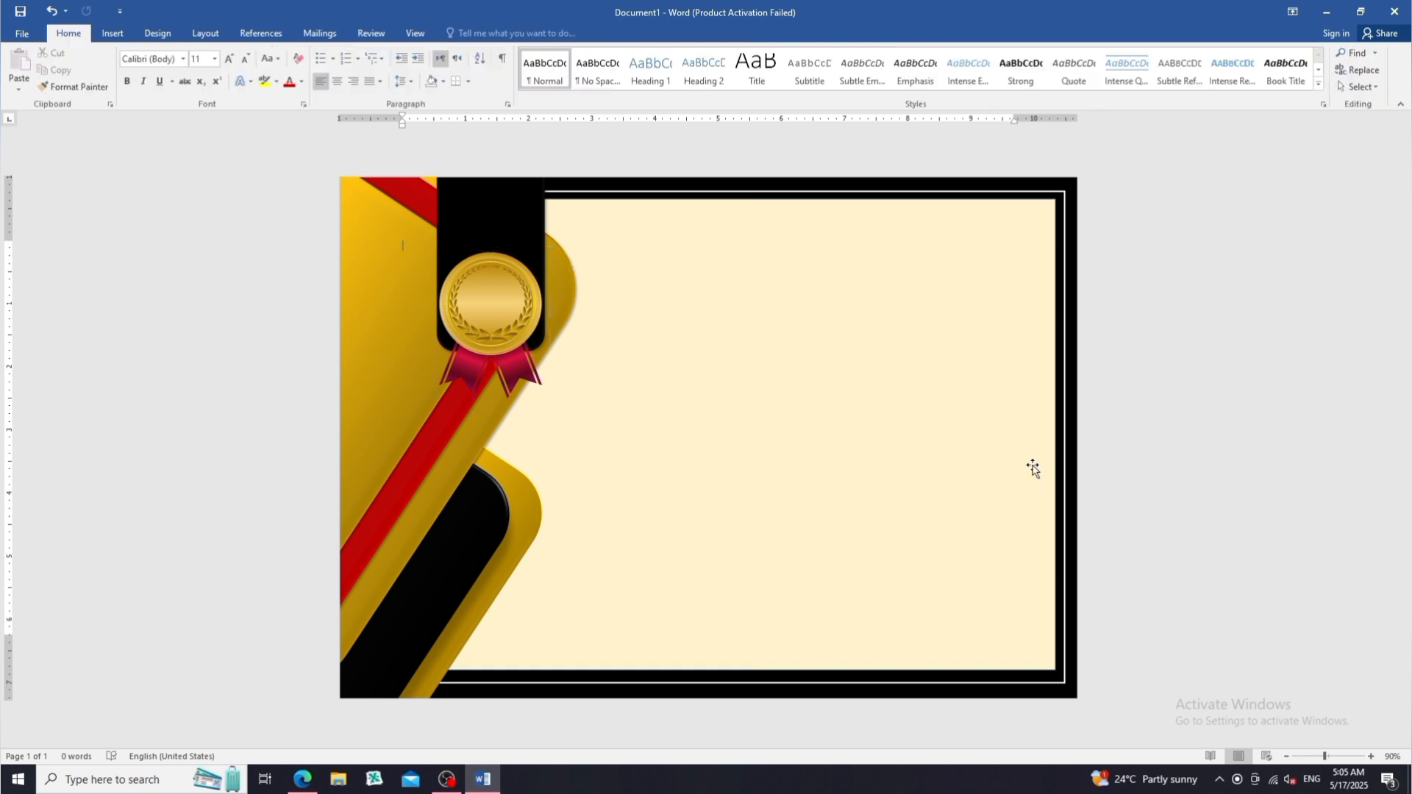
{"action": "left_click", "coordinate": [493, 325]}
{"action": "left_click_drag", "start_coordinate": [550, 413], "coordinate": [574, 446]}
{"action": "left_click_drag", "start_coordinate": [520, 341], "coordinate": [502, 323]}
- Narrow the hanging black rectangle from both sides so it fits behind the medal, and realign the medal over it
{"action": "left_click", "coordinate": [548, 237]}
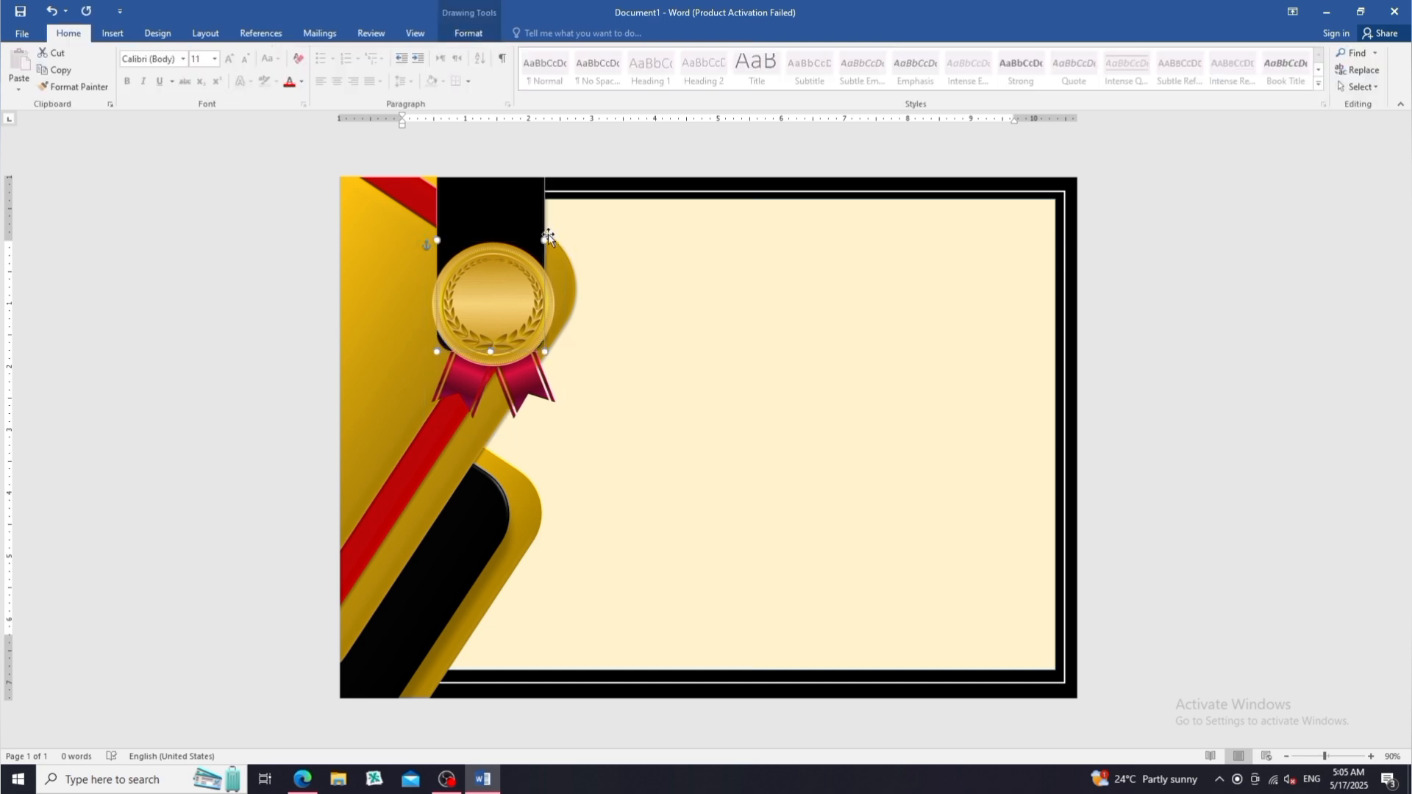
{"action": "left_click_drag", "start_coordinate": [544, 240], "coordinate": [541, 240]}
{"action": "left_click_drag", "start_coordinate": [438, 241], "coordinate": [447, 241]}
{"action": "left_click", "coordinate": [1131, 399]}
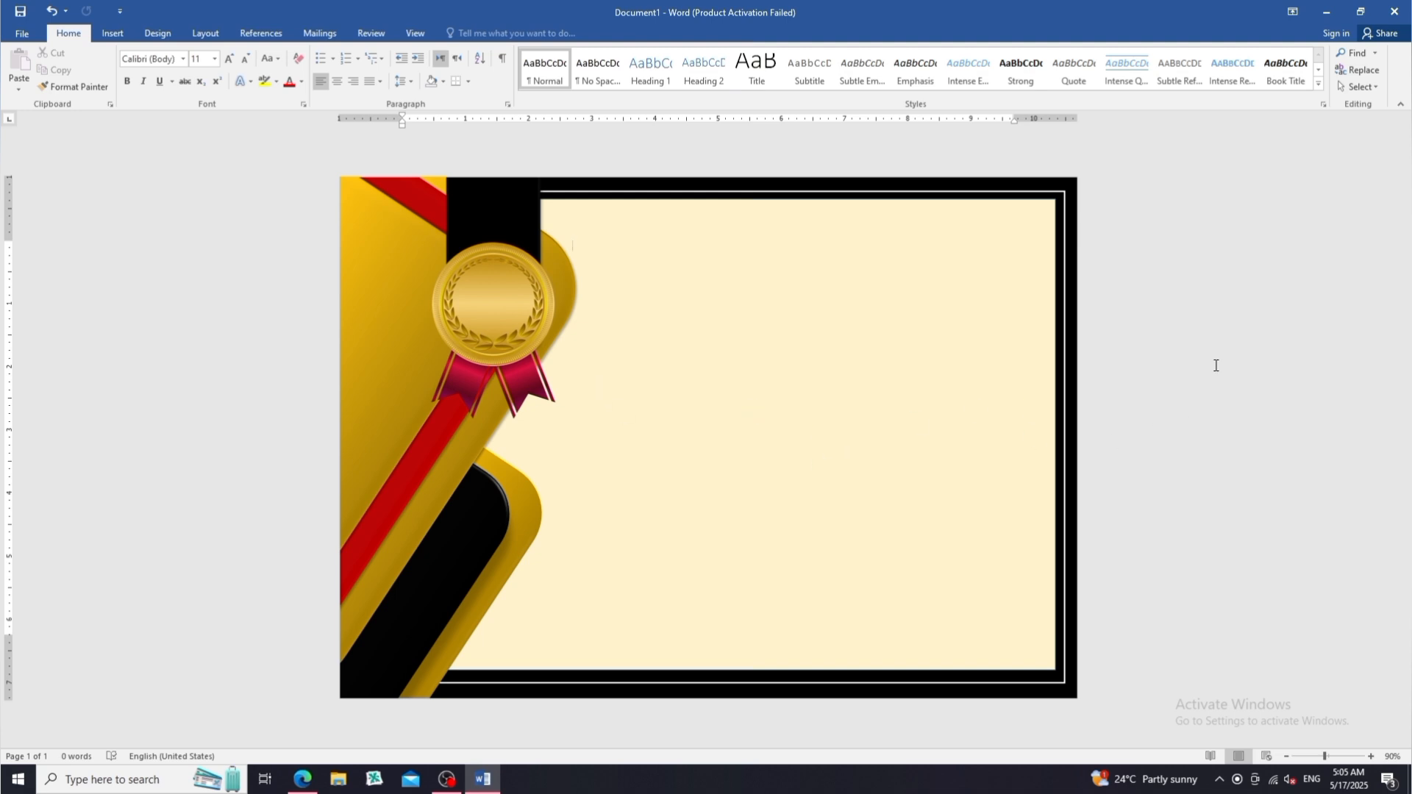
{"action": "left_click", "coordinate": [547, 302]}
{"action": "mouse_move", "coordinate": [495, 298]}
{"action": "left_mouse_down"}
{"action": "mouse_move", "coordinate": [489, 362]}
{"action": "mouse_move", "coordinate": [505, 321]}
{"action": "mouse_move", "coordinate": [494, 284]}
{"action": "left_mouse_up"}
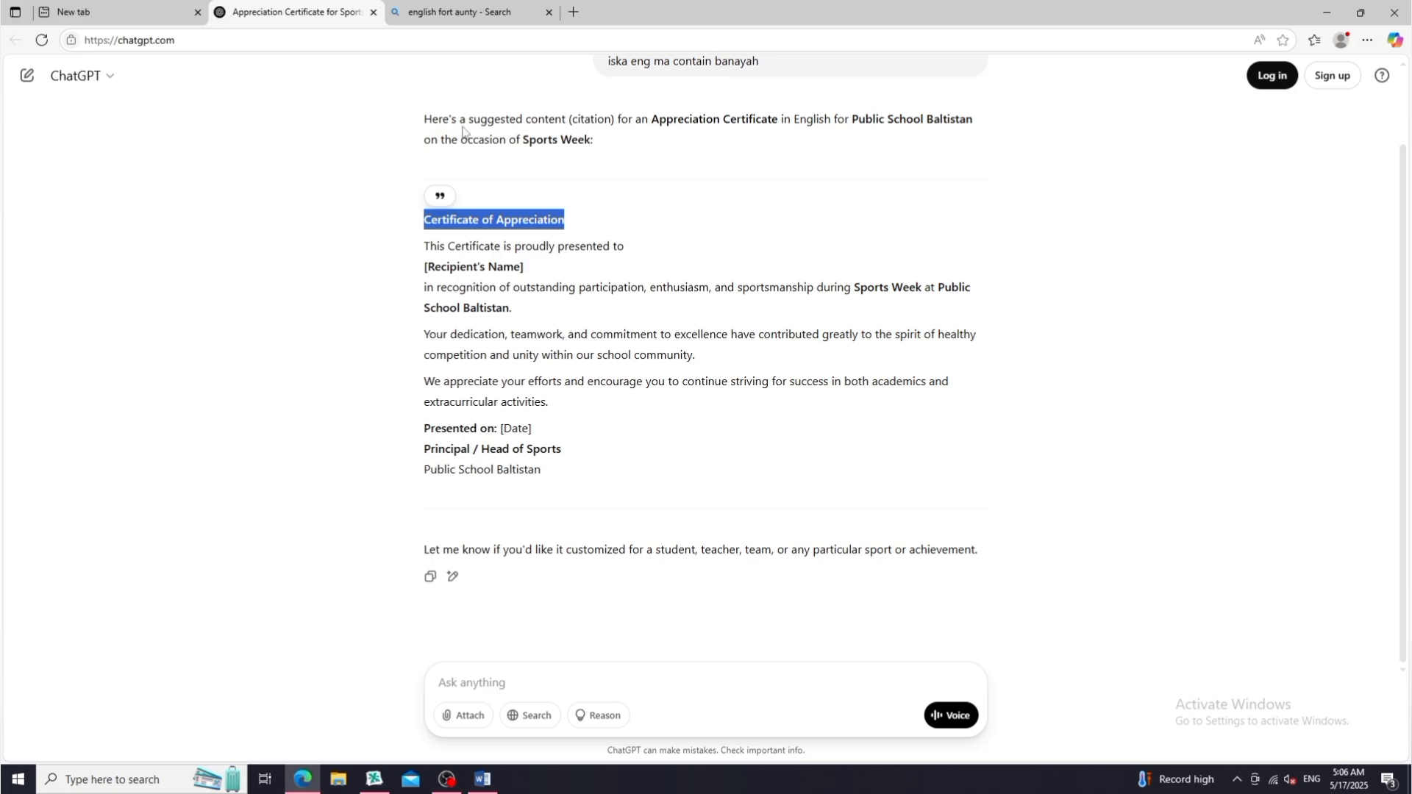
- Switch from ChatGPT to Word and add a text box about 1.07" by 6.26" atop the cream panel reading "Certificate of Appreciation"
{"action": "left_click", "coordinate": [483, 779]}
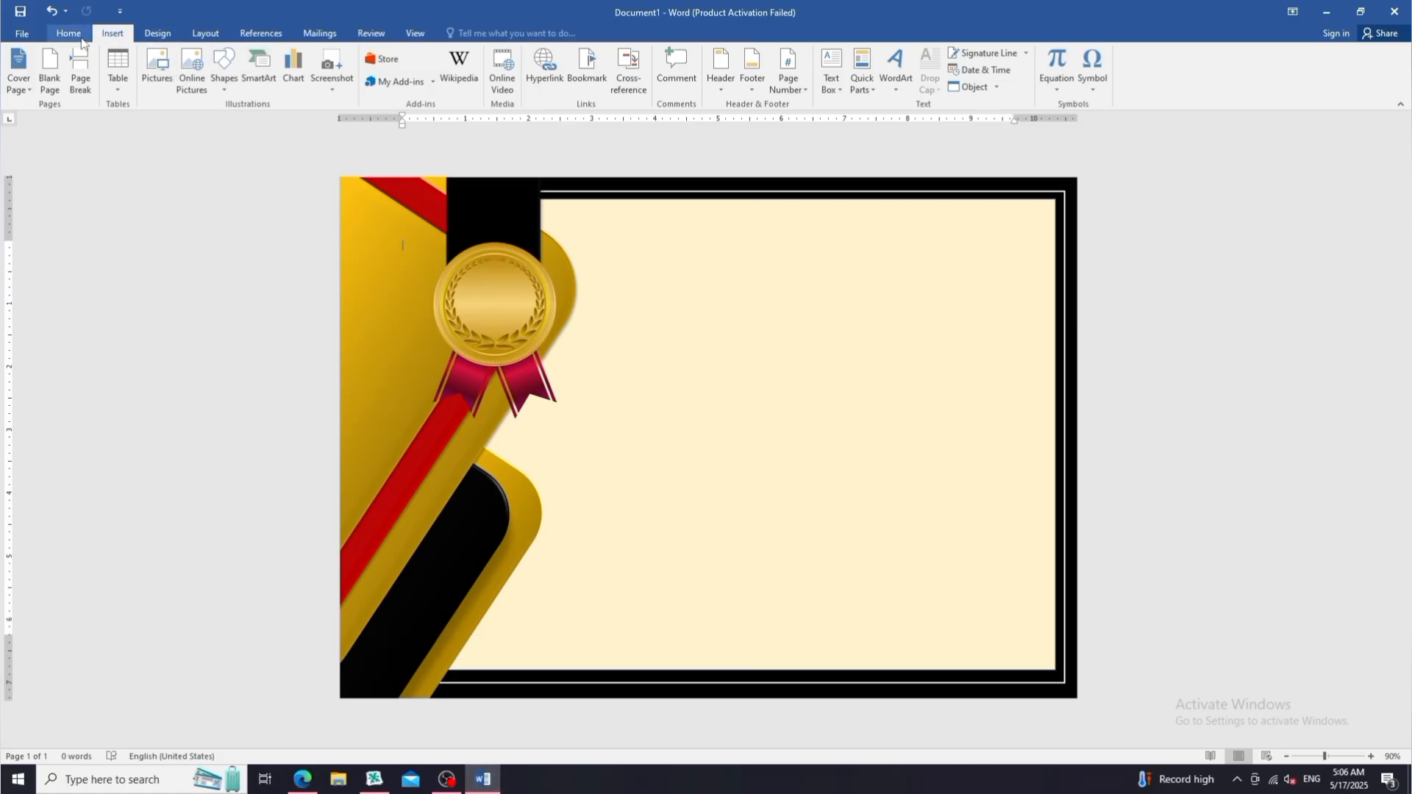
{"action": "left_click", "coordinate": [224, 73]}
{"action": "left_click", "coordinate": [232, 122]}
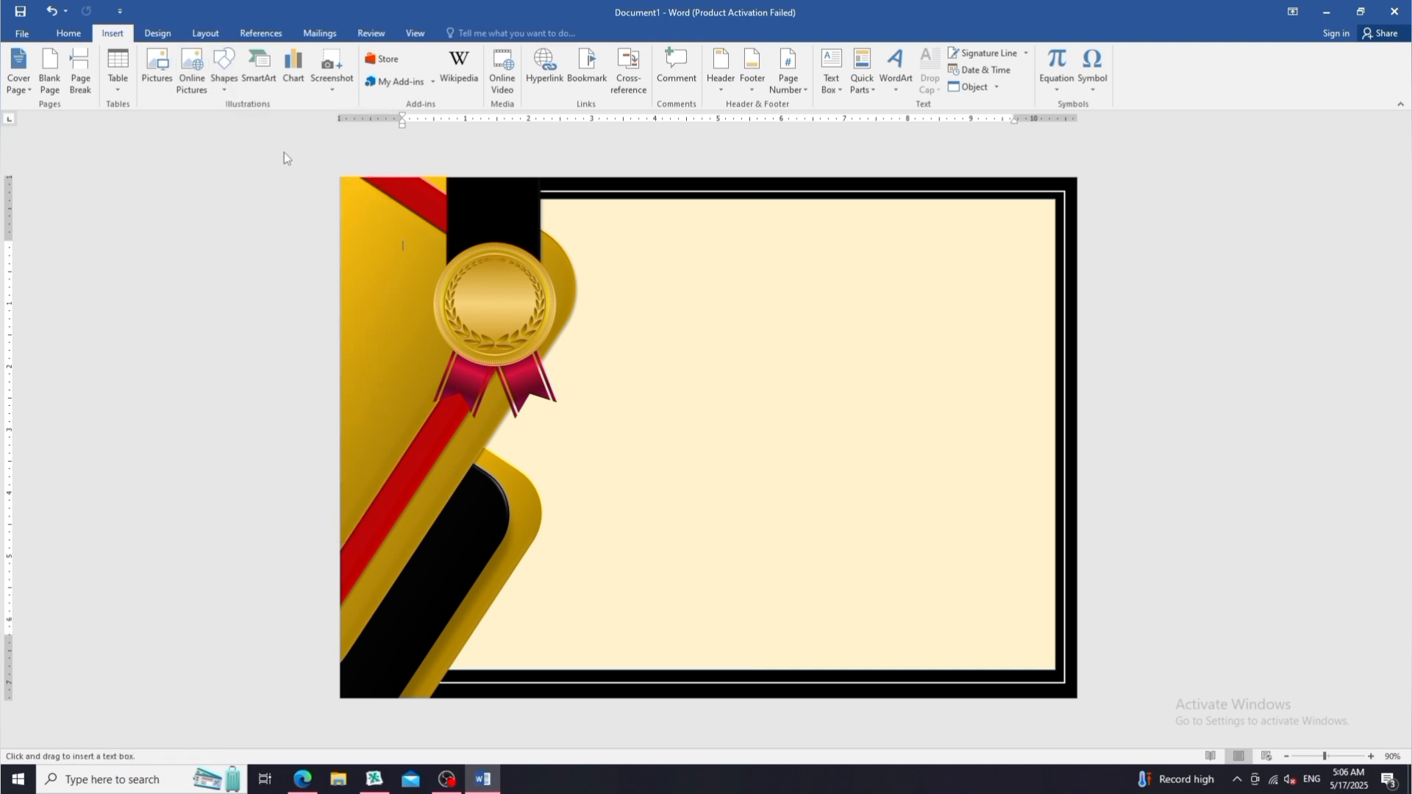
{"action": "mouse_move", "coordinate": [600, 240]}
{"action": "left_mouse_down"}
{"action": "mouse_move", "coordinate": [858, 306]}
{"action": "mouse_move", "coordinate": [997, 309]}
{"action": "left_mouse_up"}
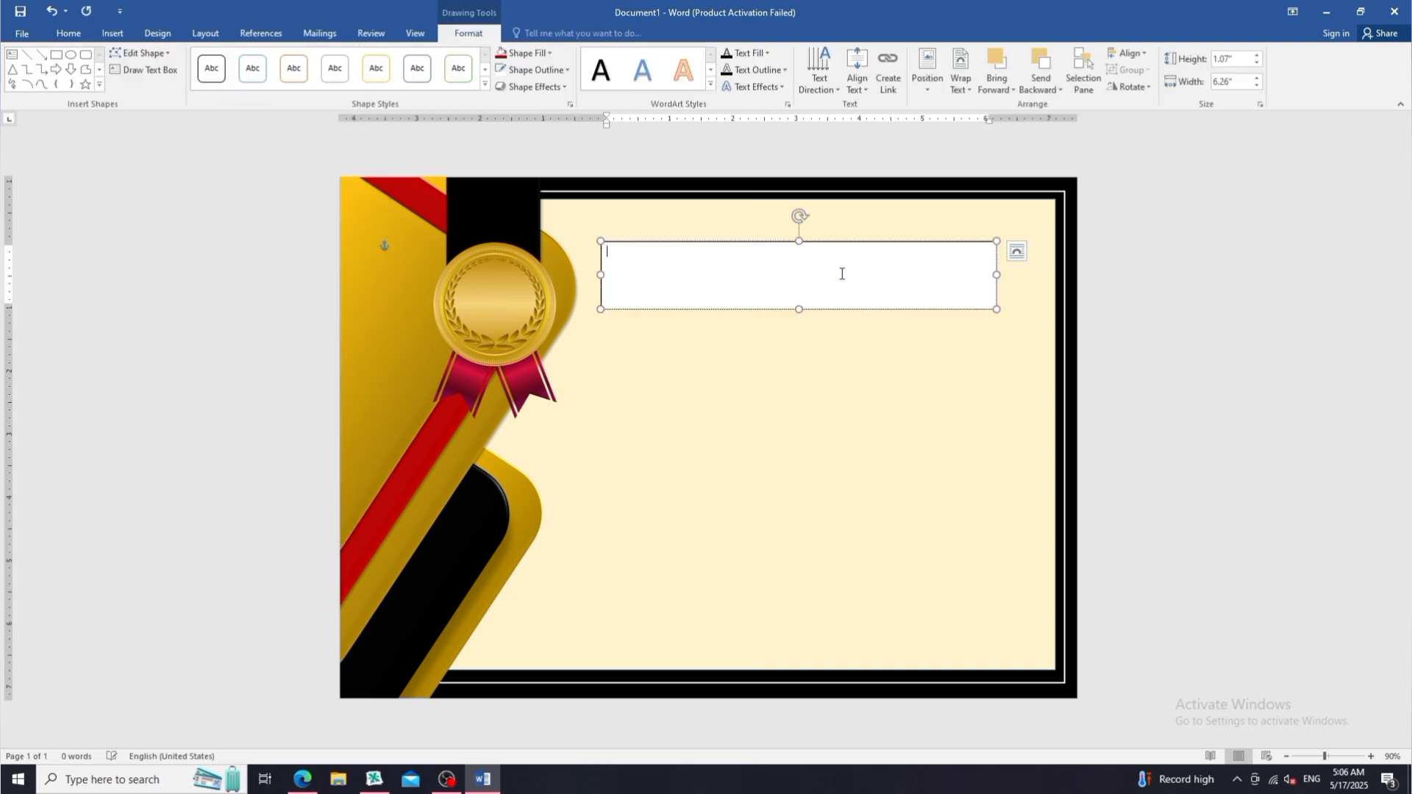
{"action": "type", "text": "Certificate of Appreciation"}
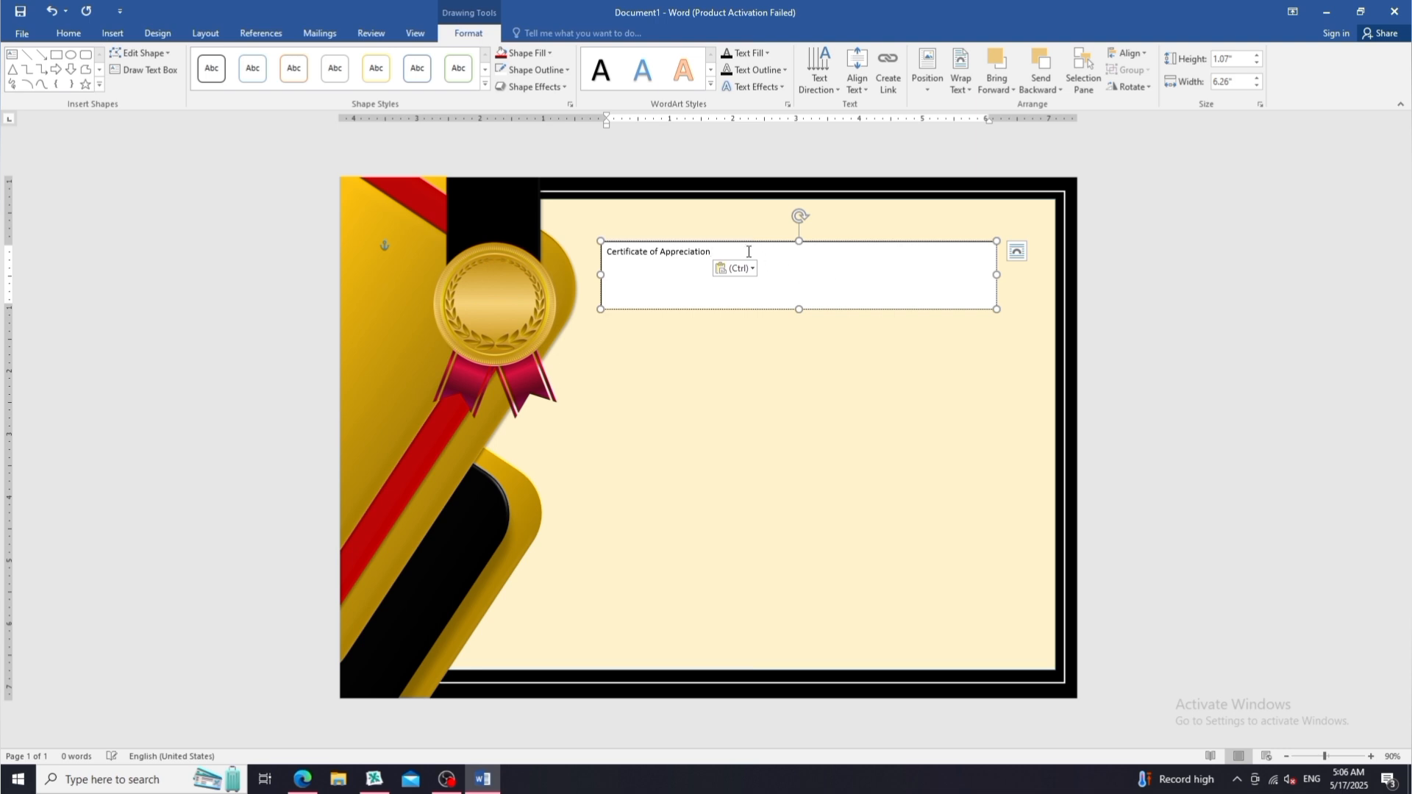
- Remove the fill and the outline from the "Certificate of Appreciation" text box
{"action": "left_click", "coordinate": [549, 53]}
{"action": "left_click", "coordinate": [547, 179]}
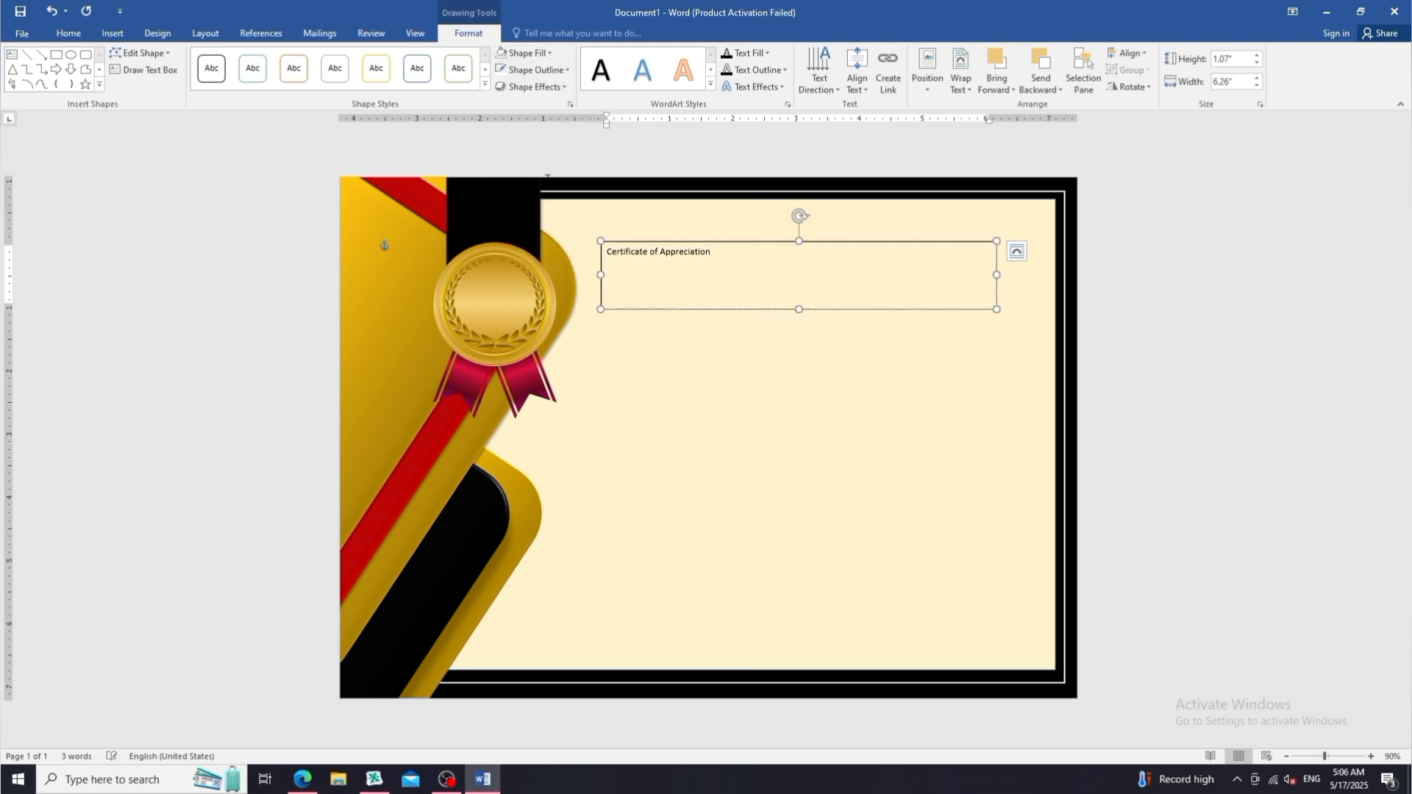
{"action": "left_click", "coordinate": [567, 70]}
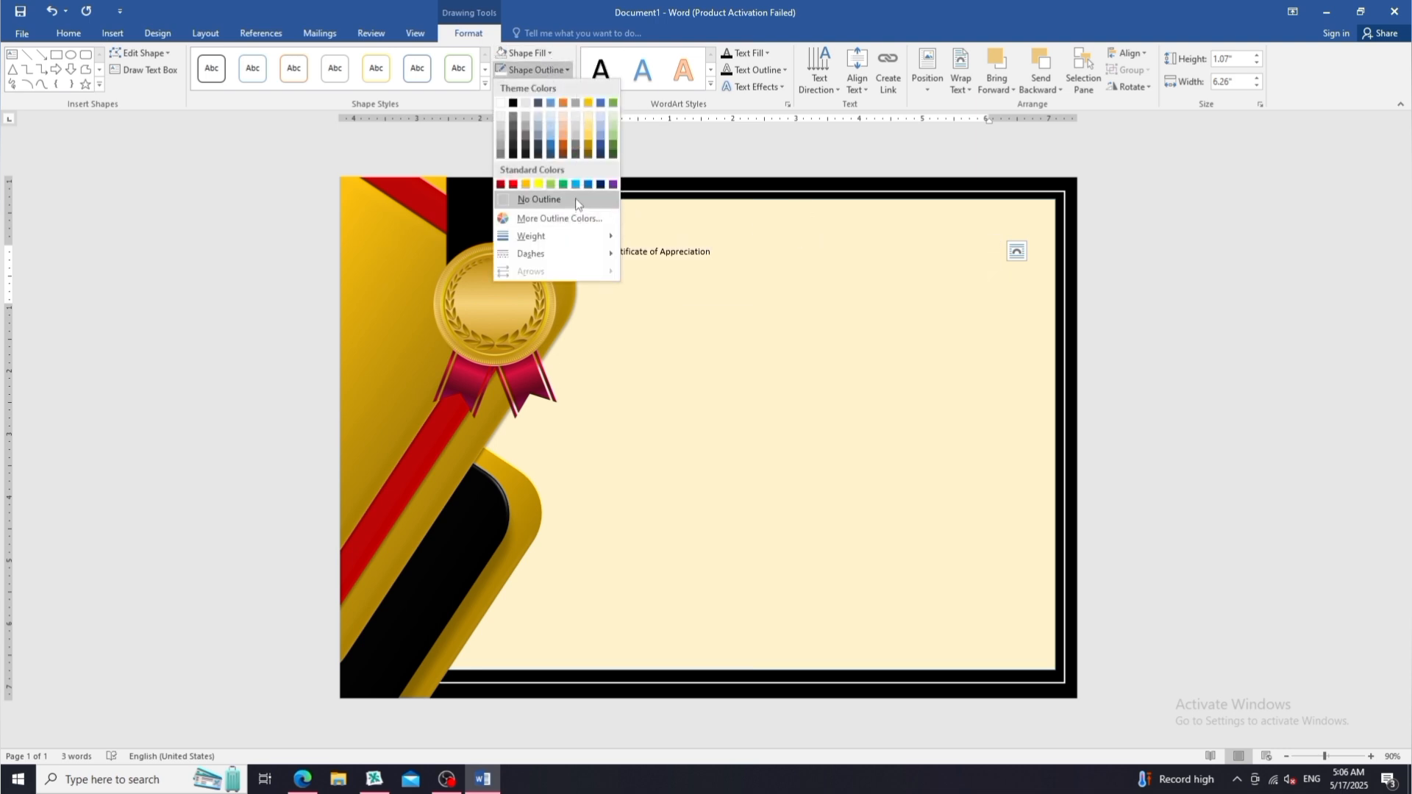
{"action": "left_click", "coordinate": [577, 202]}
- Increase the font size of the entire "Certificate of Appreciation" text to 24 pt
{"action": "key", "text": "ctrl+a"}
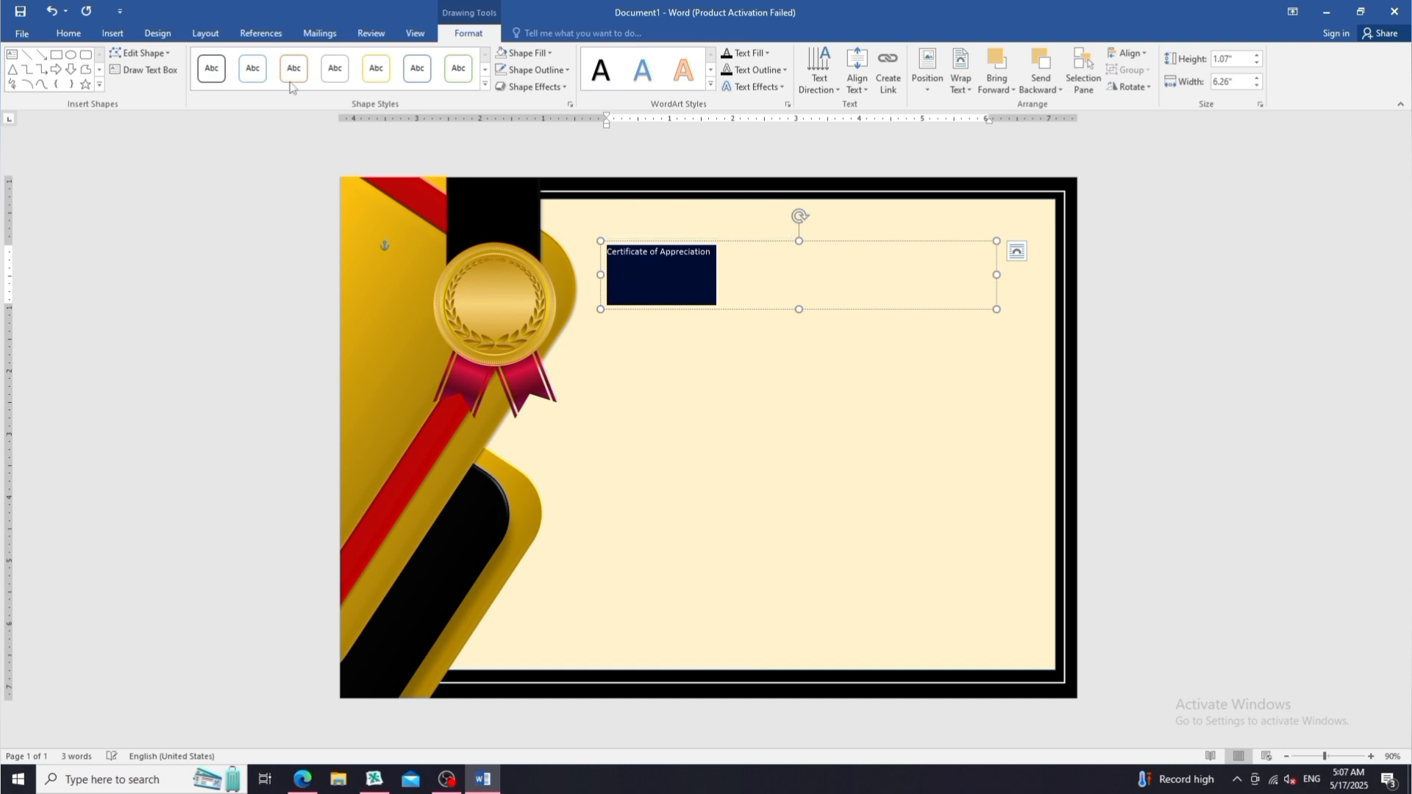
{"action": "left_click", "coordinate": [68, 33]}
{"action": "left_click", "coordinate": [230, 60]}
{"action": "left_click", "coordinate": [230, 61]}
{"action": "left_click", "coordinate": [231, 60]}
{"action": "left_click", "coordinate": [230, 60]}
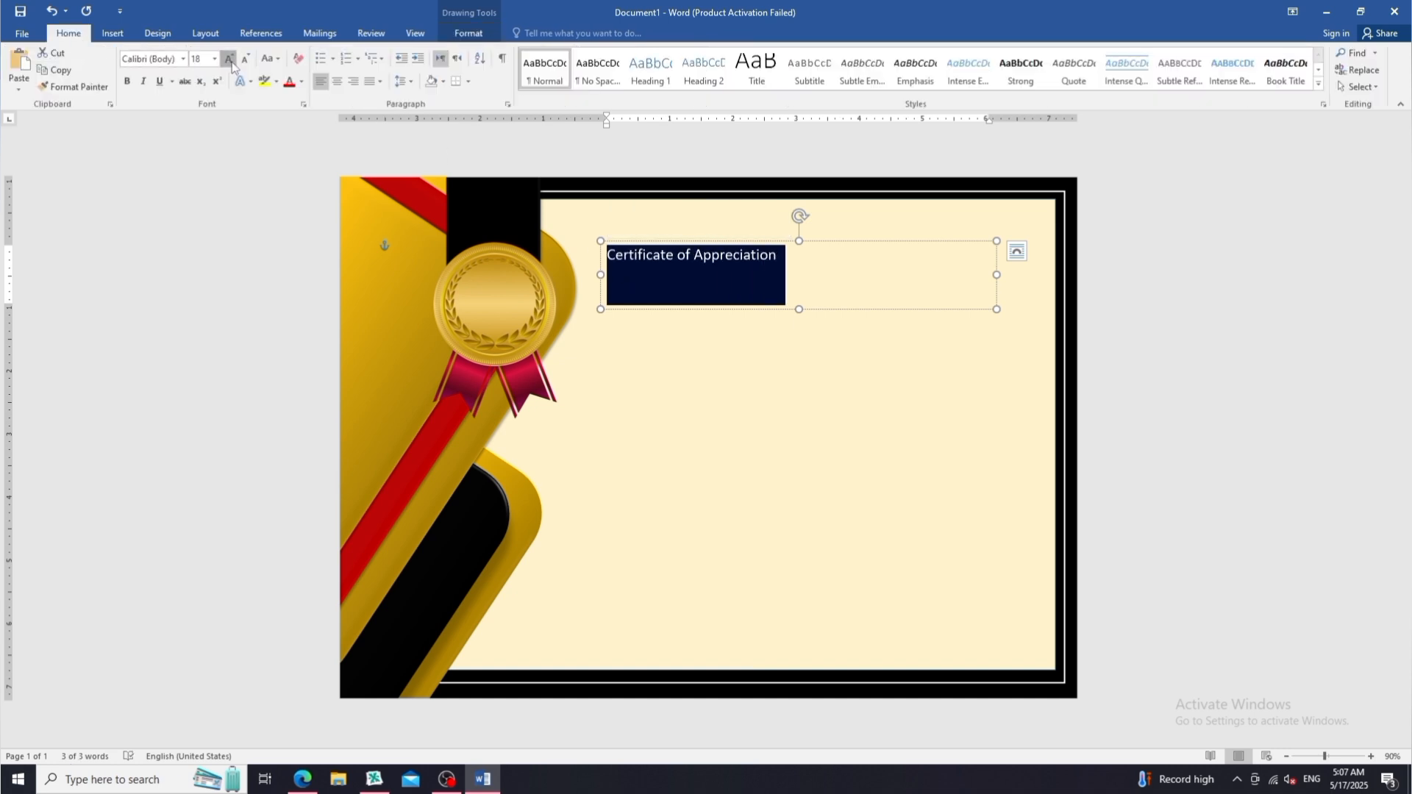
{"action": "left_click", "coordinate": [231, 60]}
{"action": "left_click", "coordinate": [230, 61]}
{"action": "left_click", "coordinate": [231, 61]}
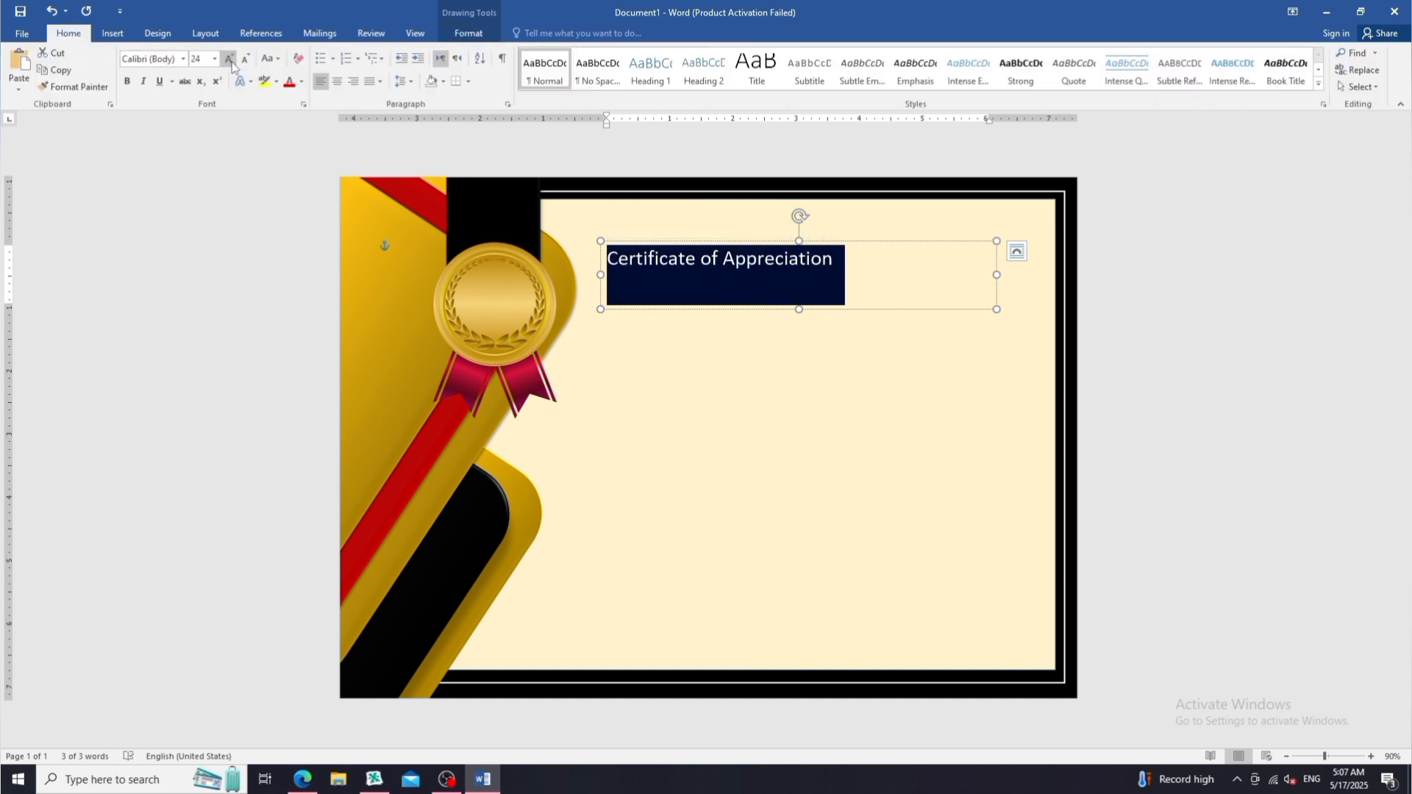
- Set the certificate heading in Arial Black and change it to uppercase
{"action": "left_click", "coordinate": [184, 60]}
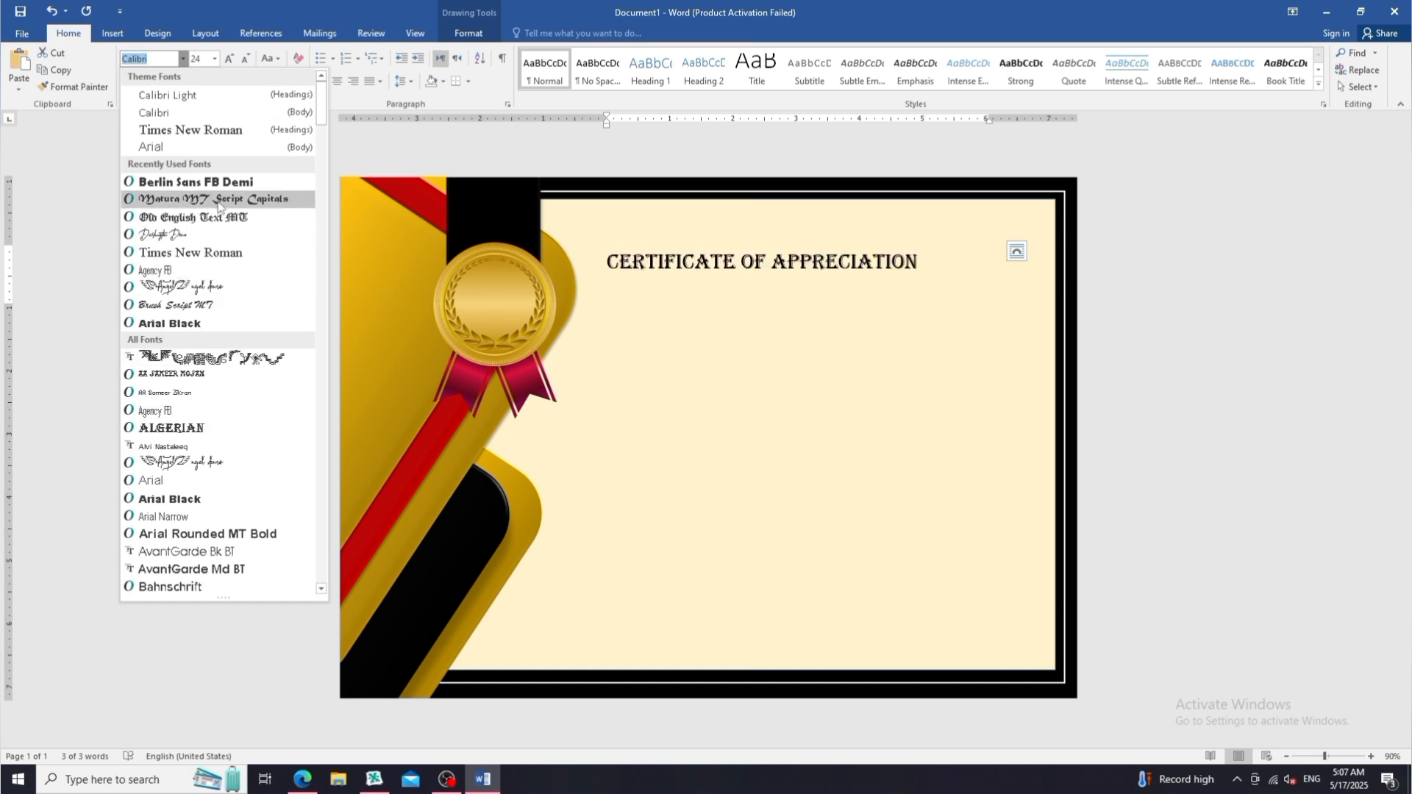
{"action": "left_click", "coordinate": [205, 499]}
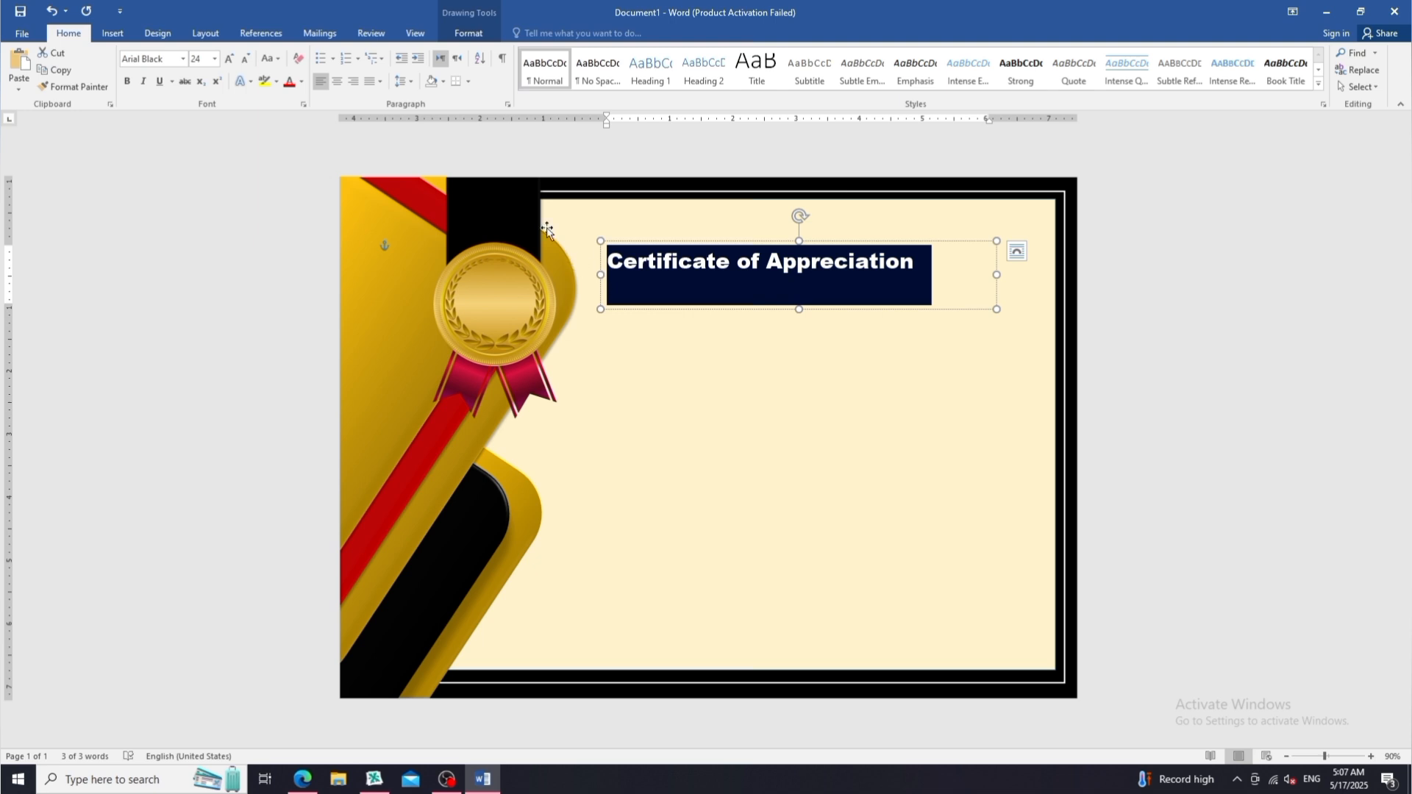
{"action": "left_click", "coordinate": [269, 58]}
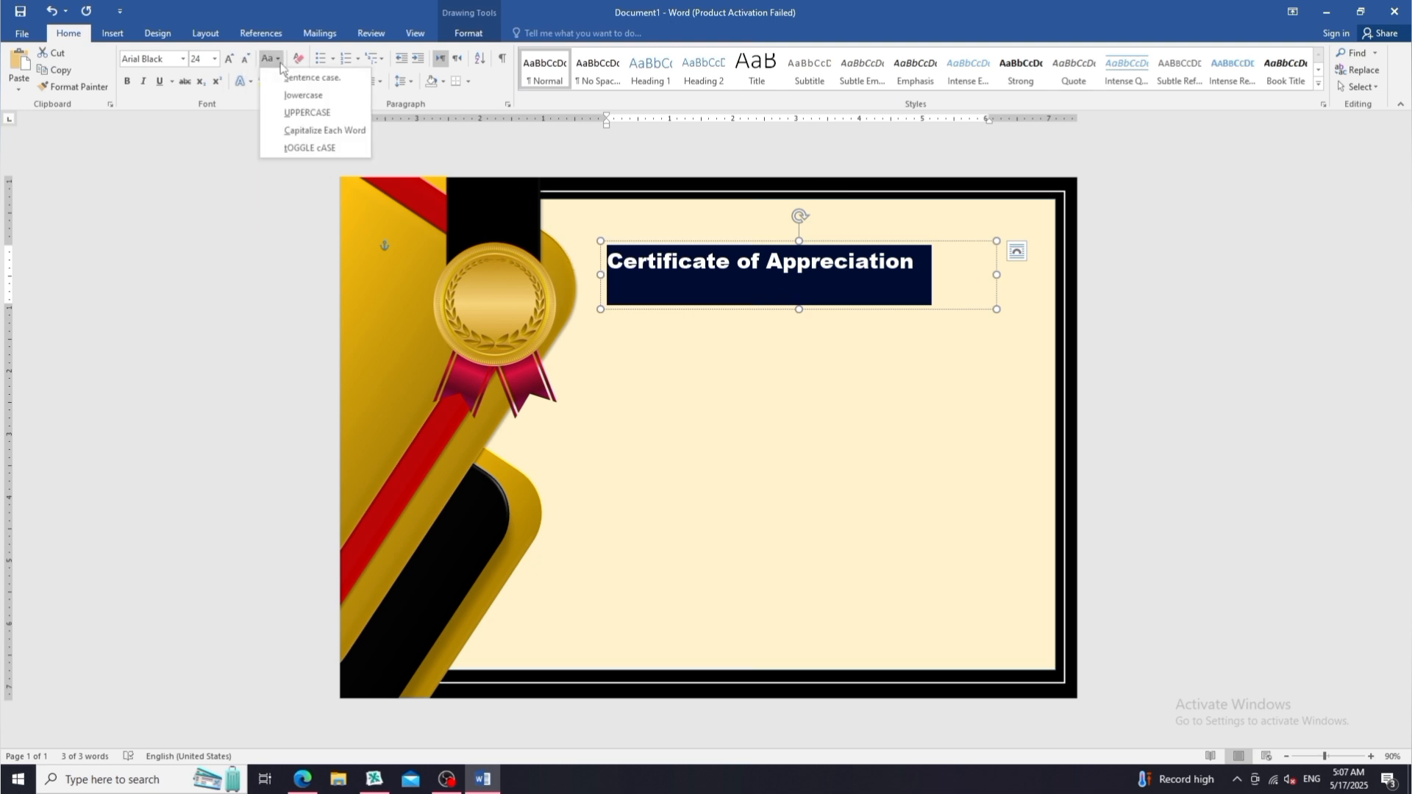
{"action": "left_click", "coordinate": [301, 108]}
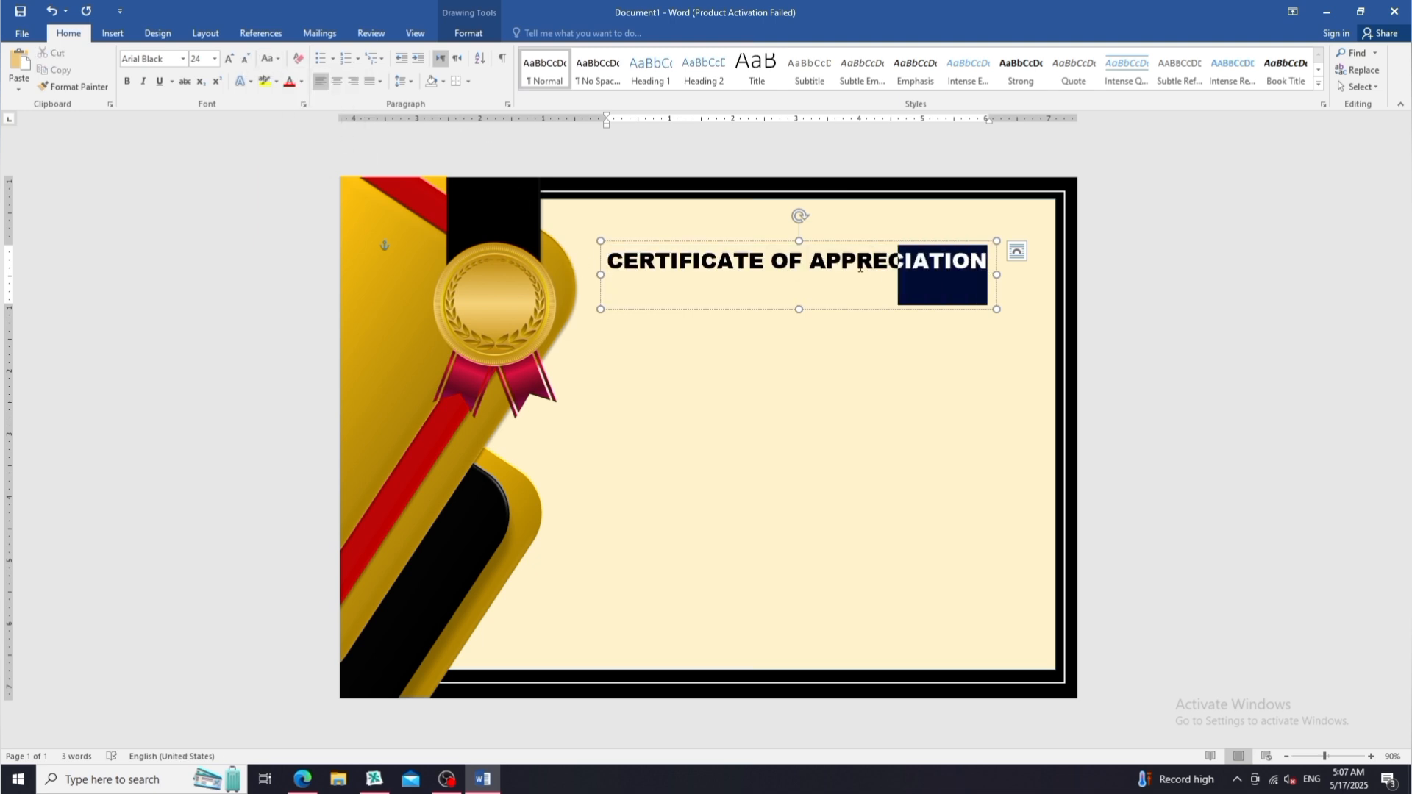
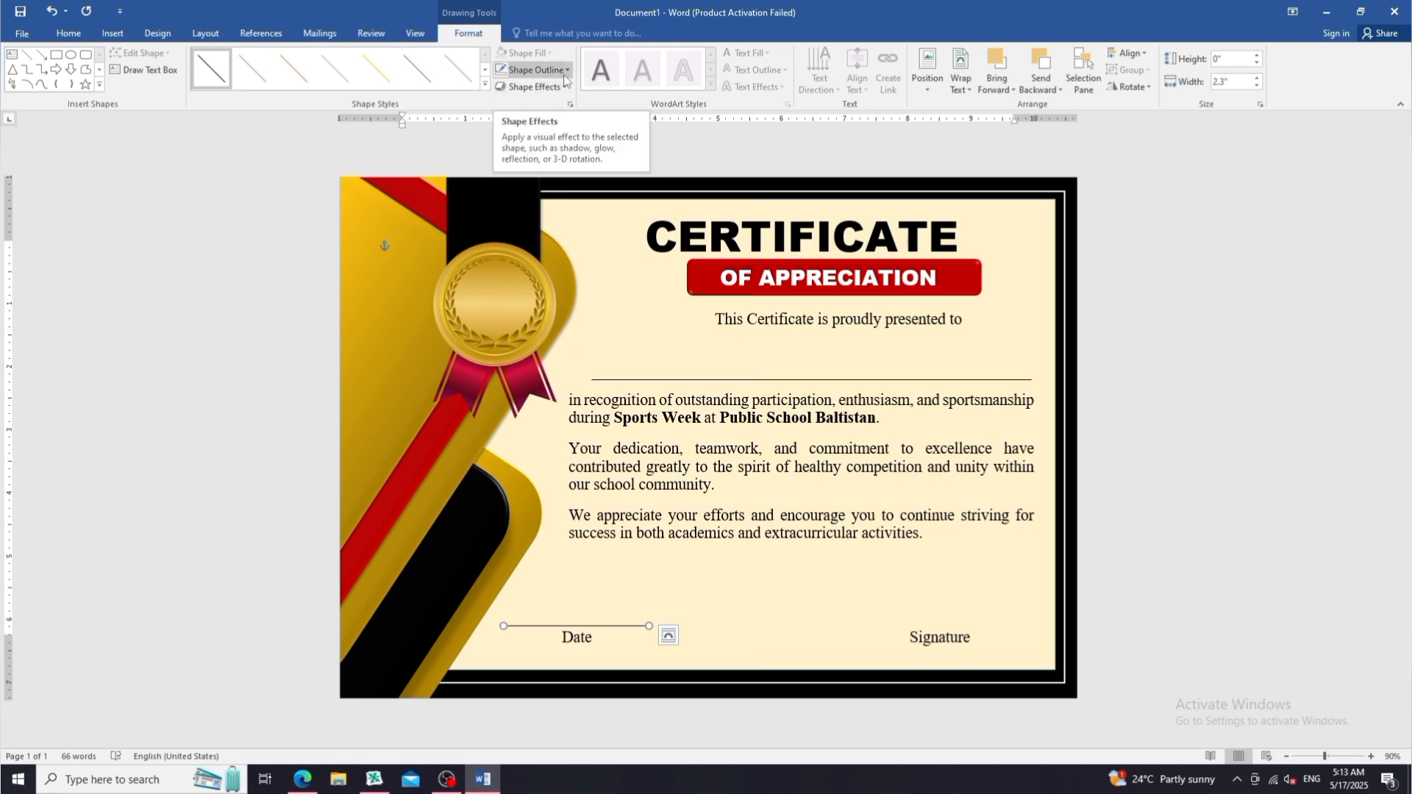
- Choose an outline weight for the short line above "Date"
{"action": "left_click", "coordinate": [536, 70]}
{"action": "mouse_move", "coordinate": [587, 241]}
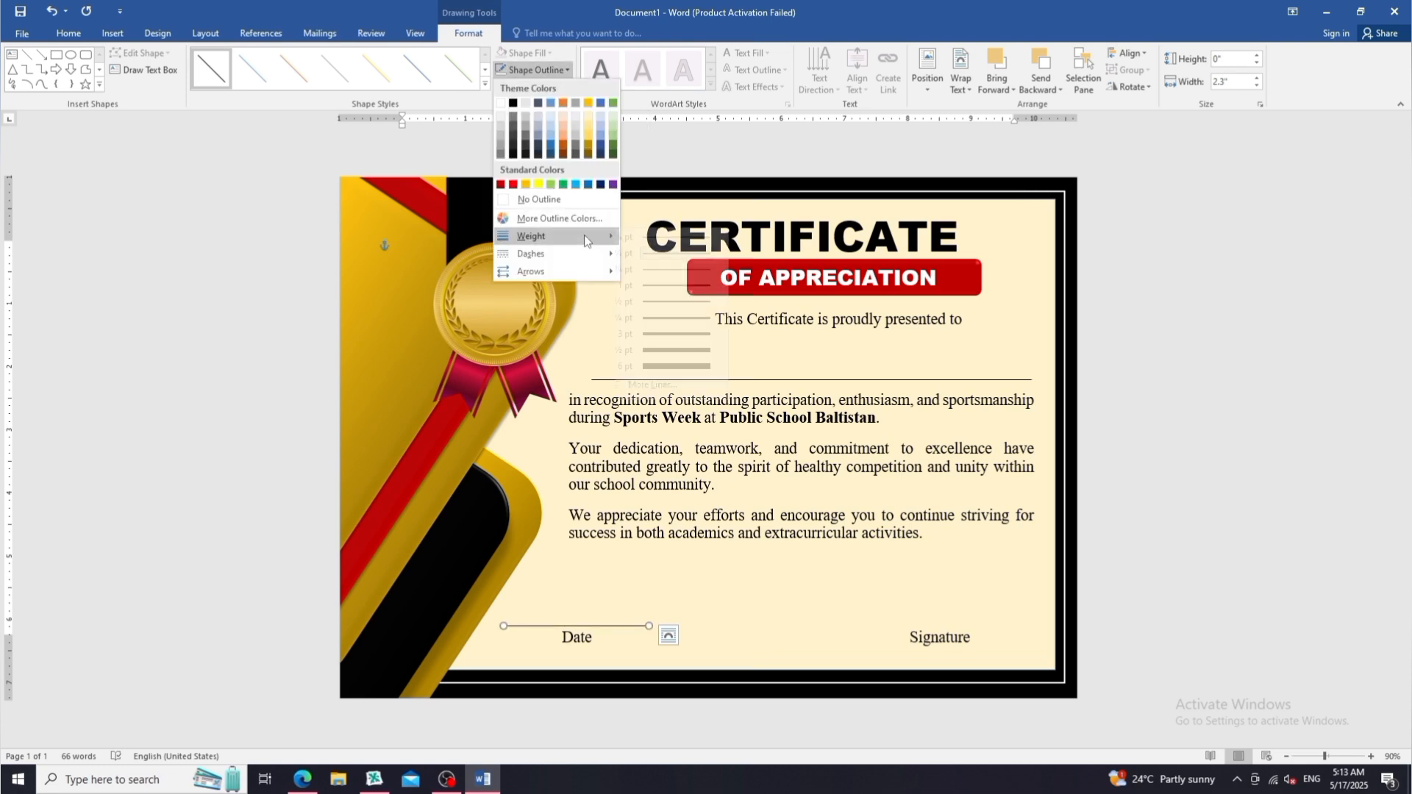
{"action": "left_click", "coordinate": [689, 296]}
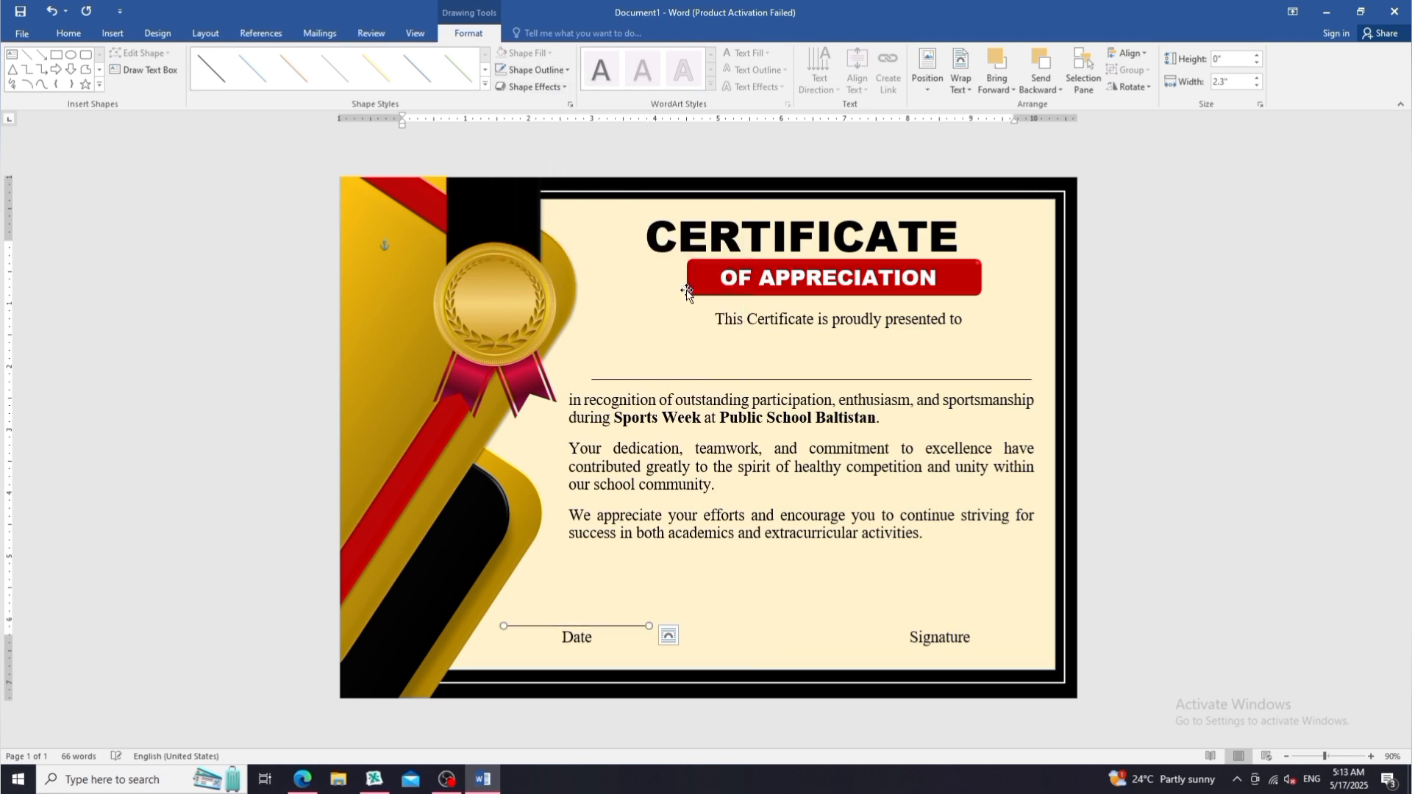
- Duplicate the line above "Date" and place the copy at the same height above "Signature"
{"action": "key", "text": "ctrl+d"}
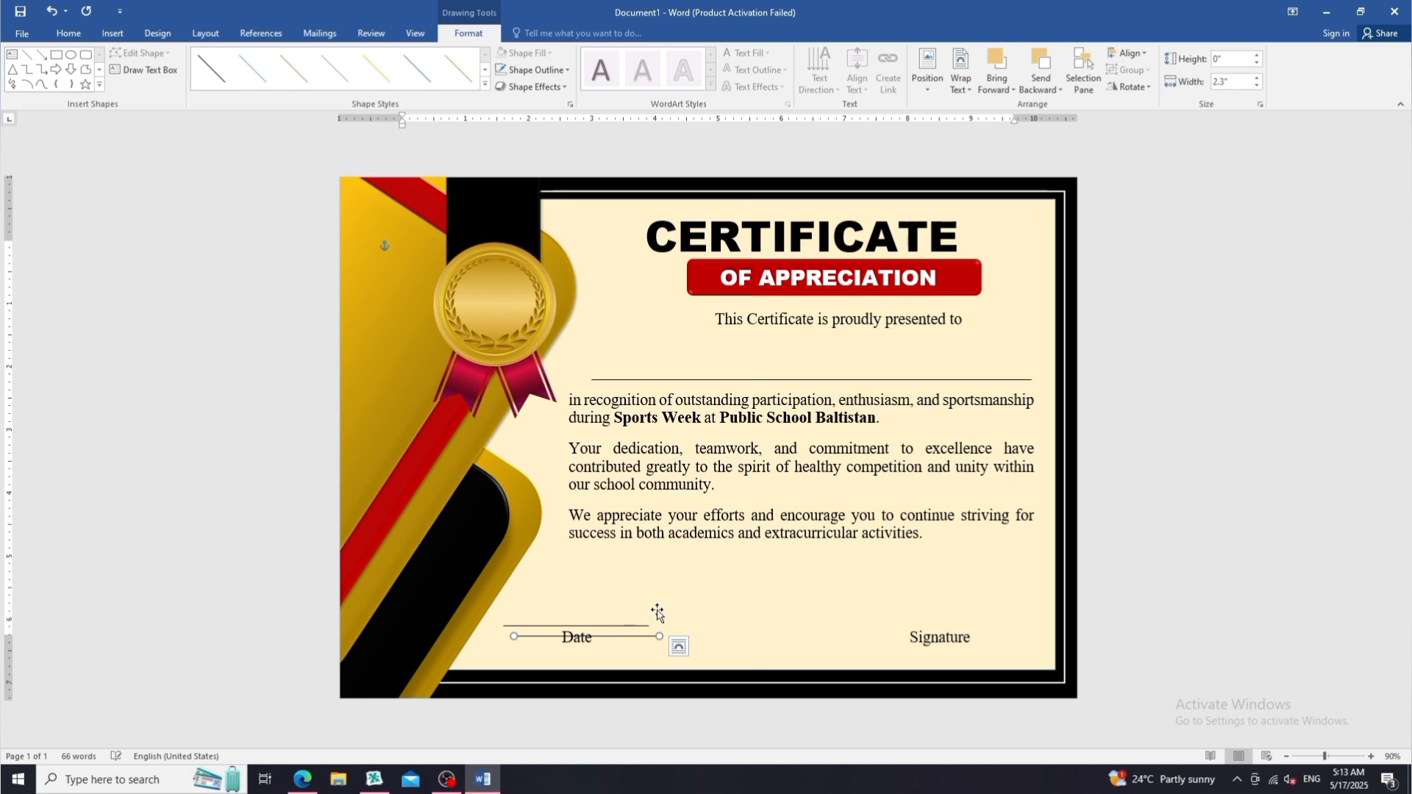
{"action": "key", "text": "Up"}
{"action": "key", "text": "Up"}
{"action": "key", "text": "Up"}
{"action": "key", "text": "Up"}
{"action": "key", "text": "Up"}
{"action": "key", "text": "Up"}
{"action": "key", "text": "Up"}
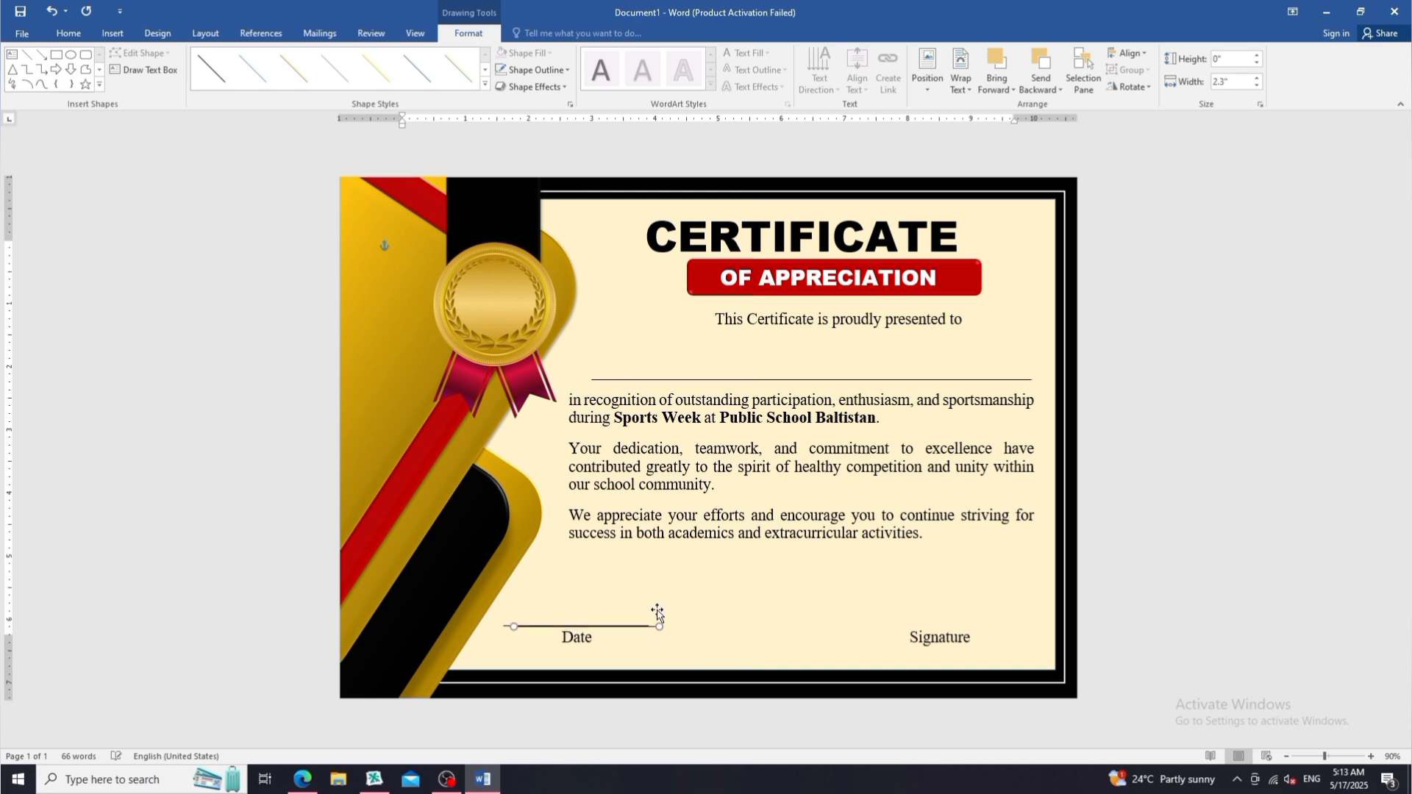
{"action": "key", "text": "Right"}
{"action": "key", "text": "Right"}
{"action": "key", "text": "Right"}
{"action": "key", "text": "Right"}
{"action": "key", "text": "Right"}
{"action": "key", "text": "Right"}
{"action": "key", "text": "Right"}
{"action": "key", "text": "Right"}
{"action": "key", "text": "Right"}
{"action": "key", "text": "Right"}
{"action": "key", "text": "Right"}
{"action": "key", "text": "Right"}
{"action": "key", "text": "Right"}
{"action": "key", "text": "Right"}
{"action": "key", "text": "Right"}
{"action": "key", "text": "Right"}
{"action": "key", "text": "Right"}
{"action": "key", "text": "Right"}
{"action": "key", "text": "Right"}
{"action": "key", "text": "Right"}
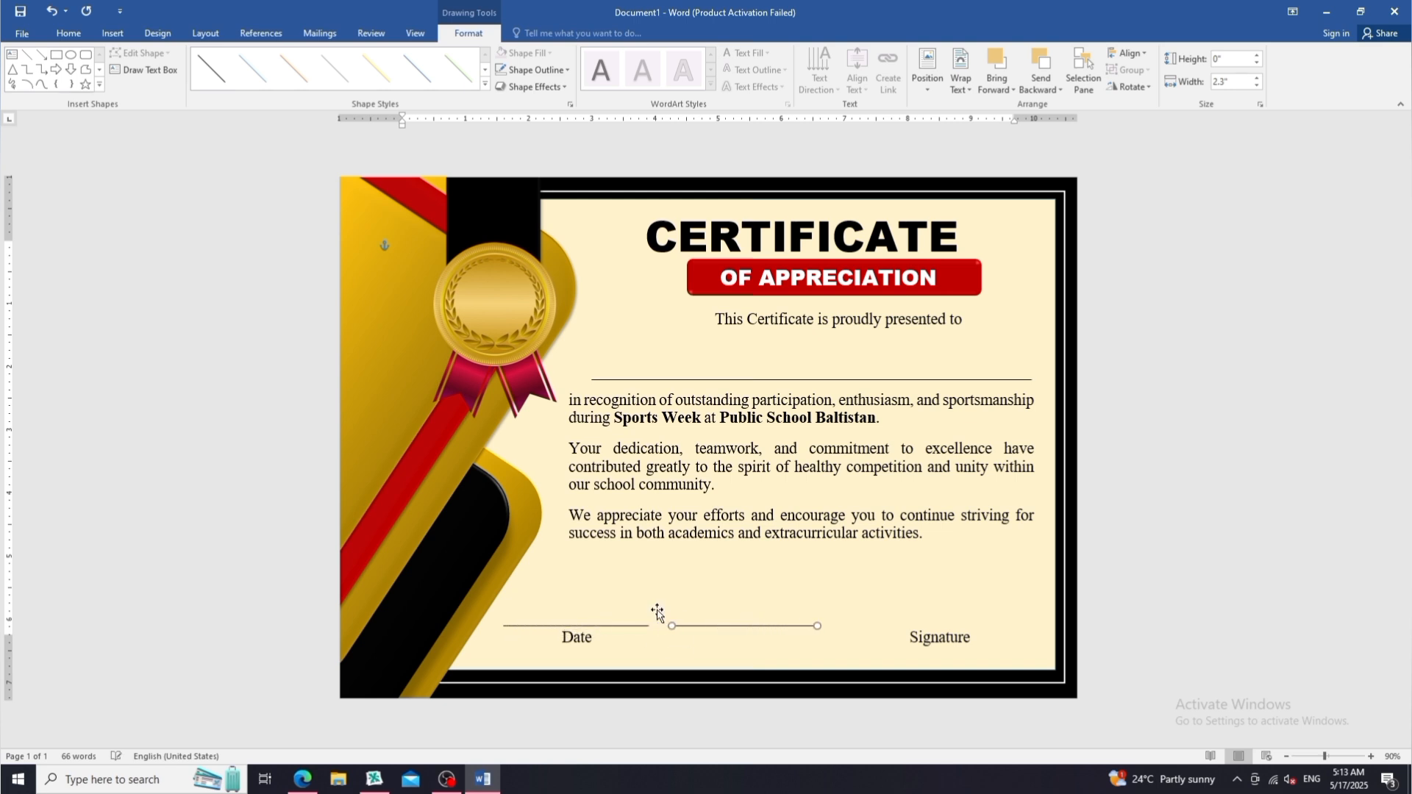
{"action": "key", "text": "Left"}
{"action": "key", "text": "Left"}
{"action": "key", "text": "Left"}
{"action": "key", "text": "Left"}
{"action": "key", "text": "Left"}
{"action": "key", "text": "Left"}
{"action": "key", "text": "Left"}
{"action": "key", "text": "Left"}
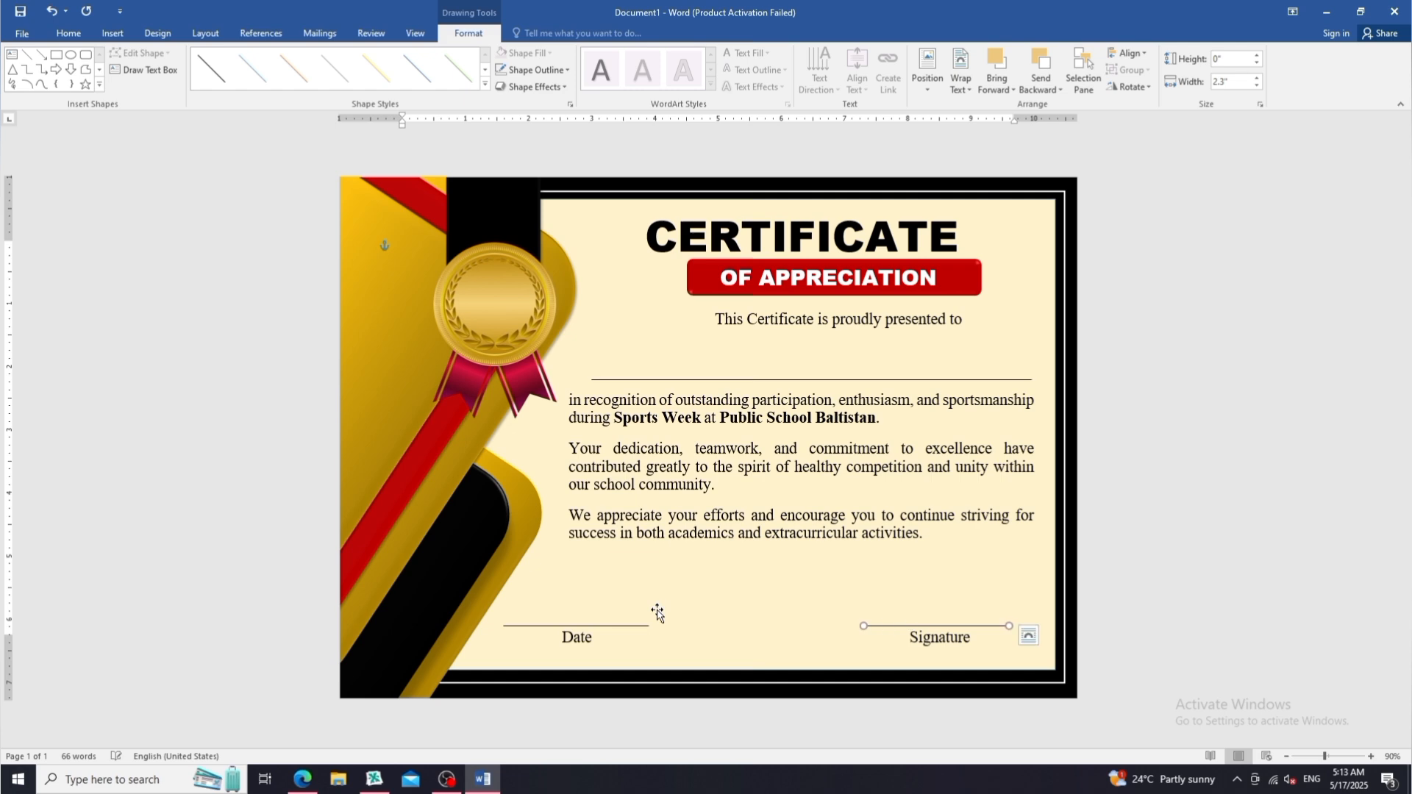
{"action": "left_click", "coordinate": [1106, 554]}
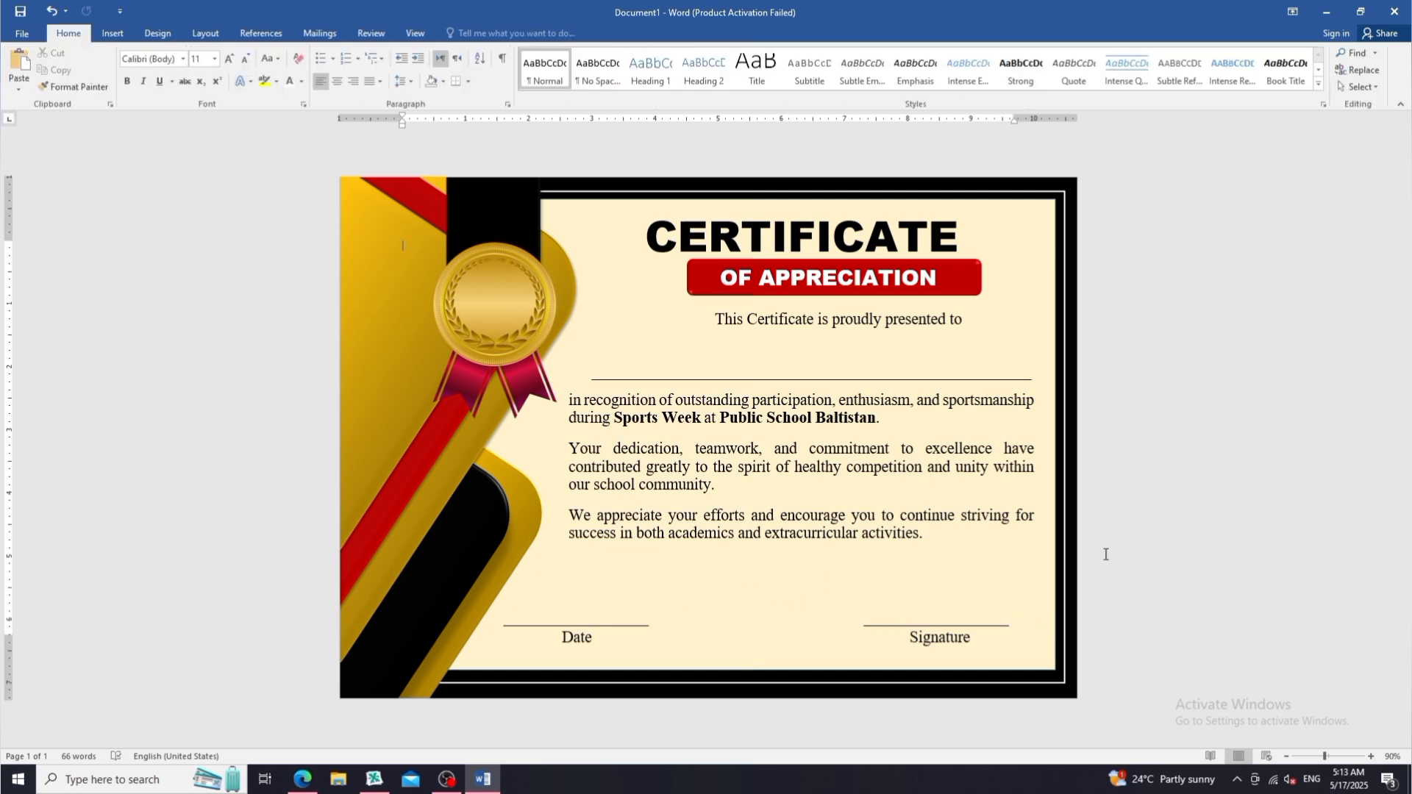
{"action": "left_click", "coordinate": [113, 33]}
{"action": "left_click", "coordinate": [157, 66]}
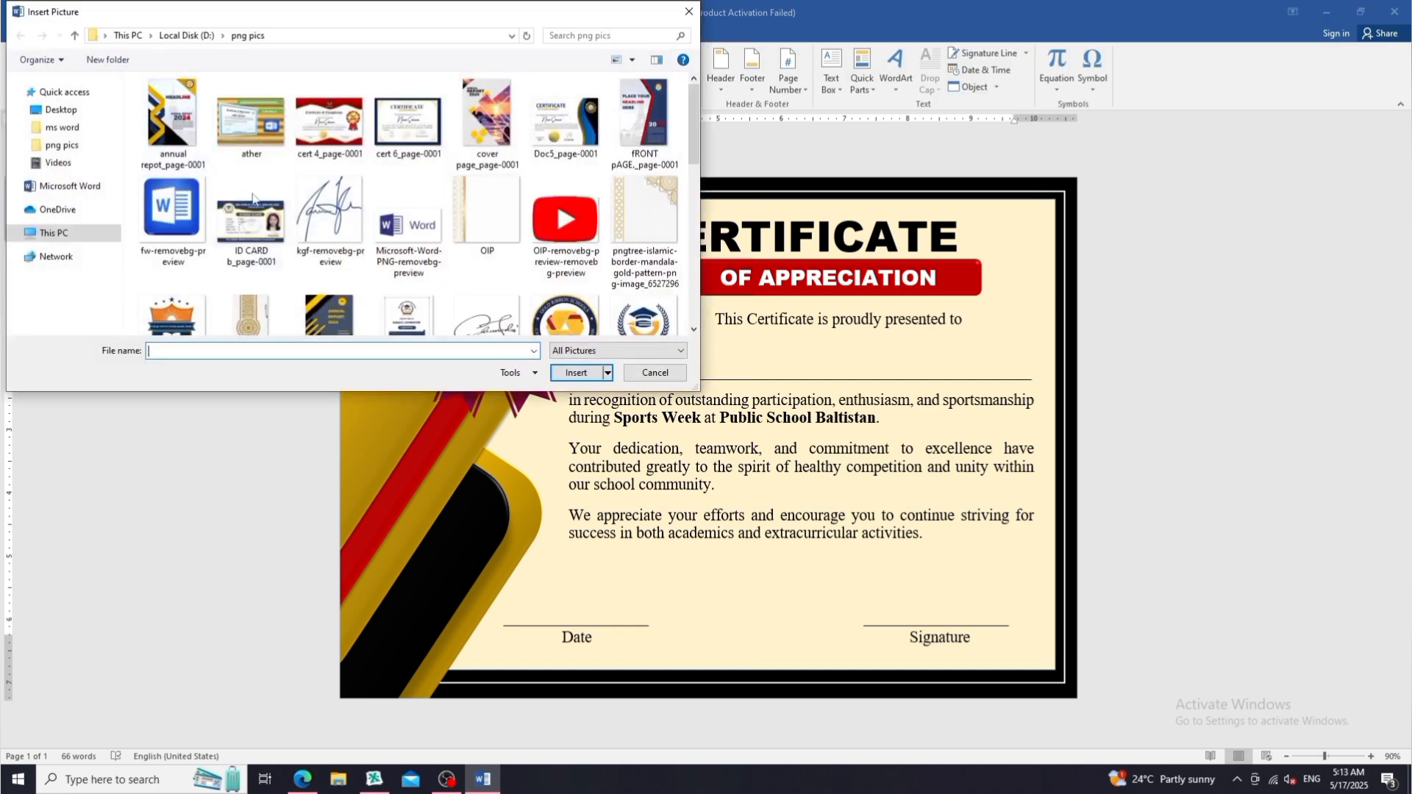
{"action": "left_click", "coordinate": [330, 217]}
{"action": "left_click", "coordinate": [507, 322]}
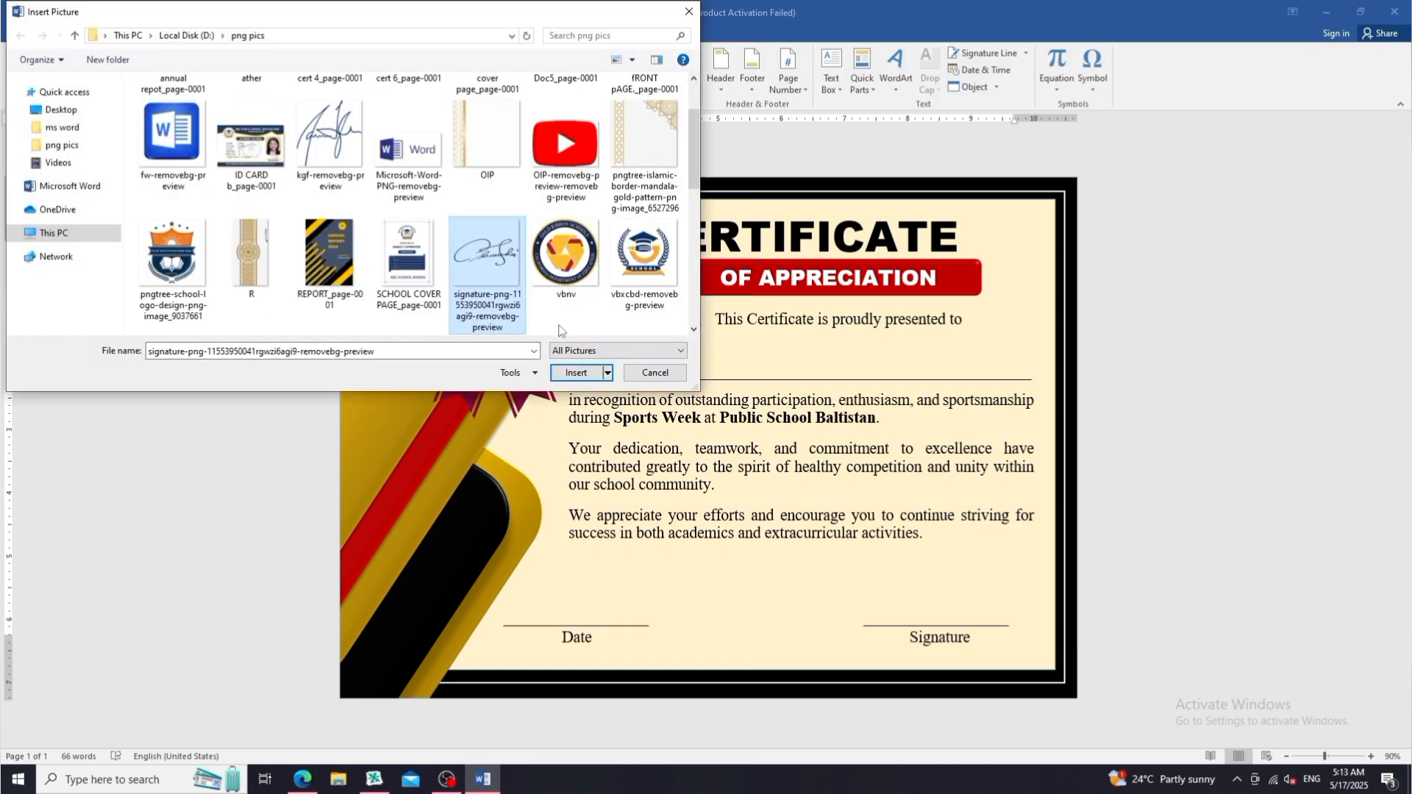
{"action": "left_click", "coordinate": [576, 373]}
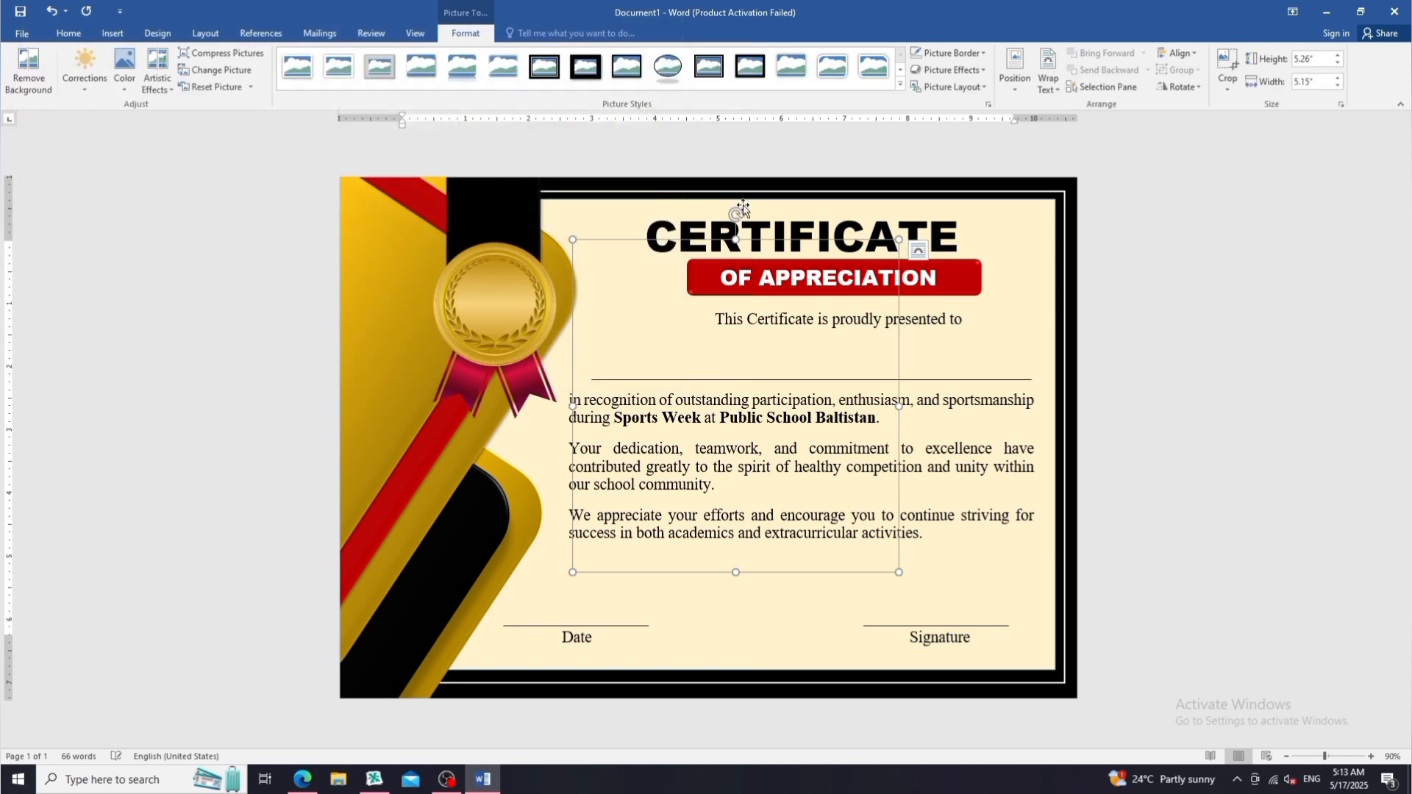
- Apply Square text wrapping to the signature picture, shrink it to about 1.57" by 1.54", and move it below the body text
{"action": "left_click", "coordinate": [1048, 87]}
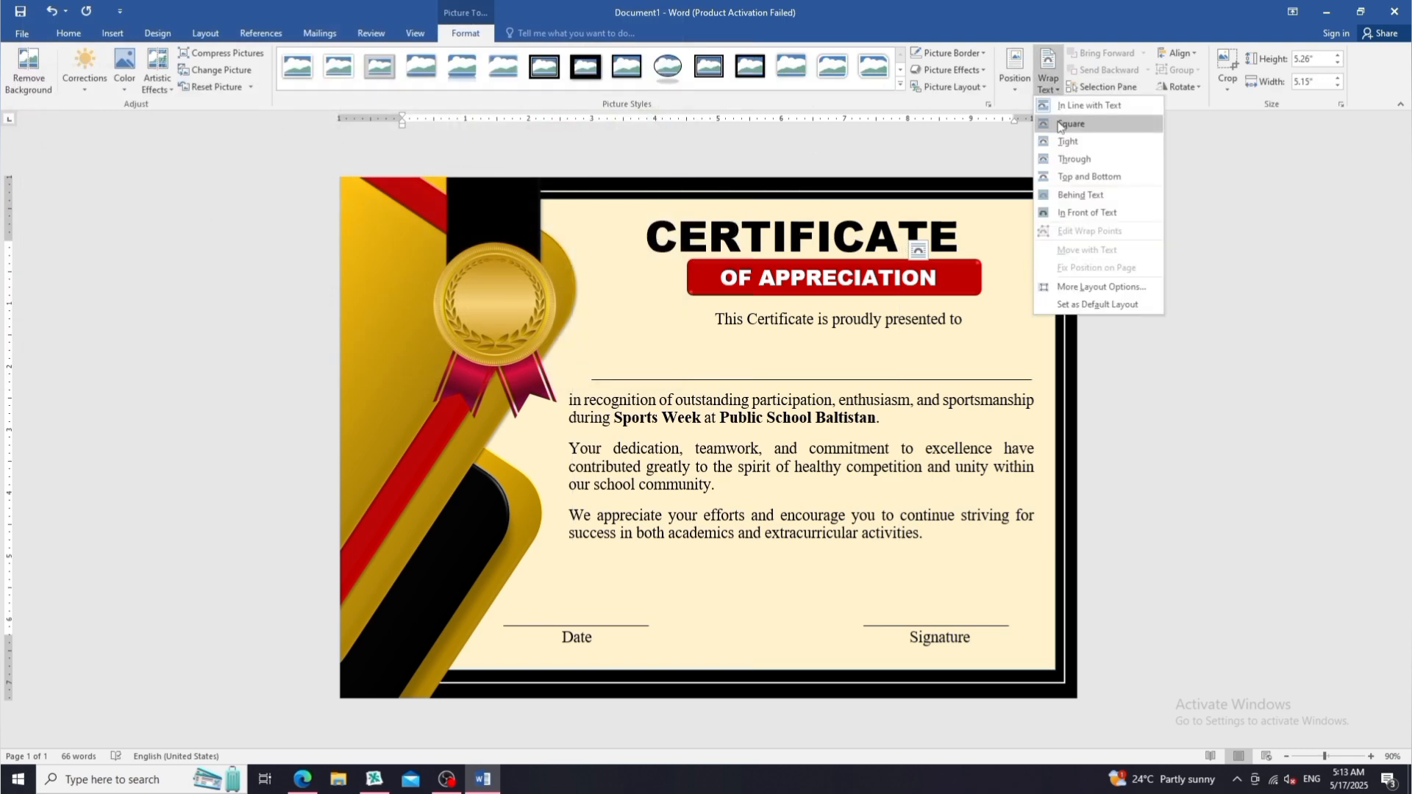
{"action": "left_click", "coordinate": [1060, 125]}
{"action": "left_click_drag", "start_coordinate": [899, 240], "coordinate": [671, 472]}
{"action": "left_click_drag", "start_coordinate": [660, 524], "coordinate": [796, 603]}
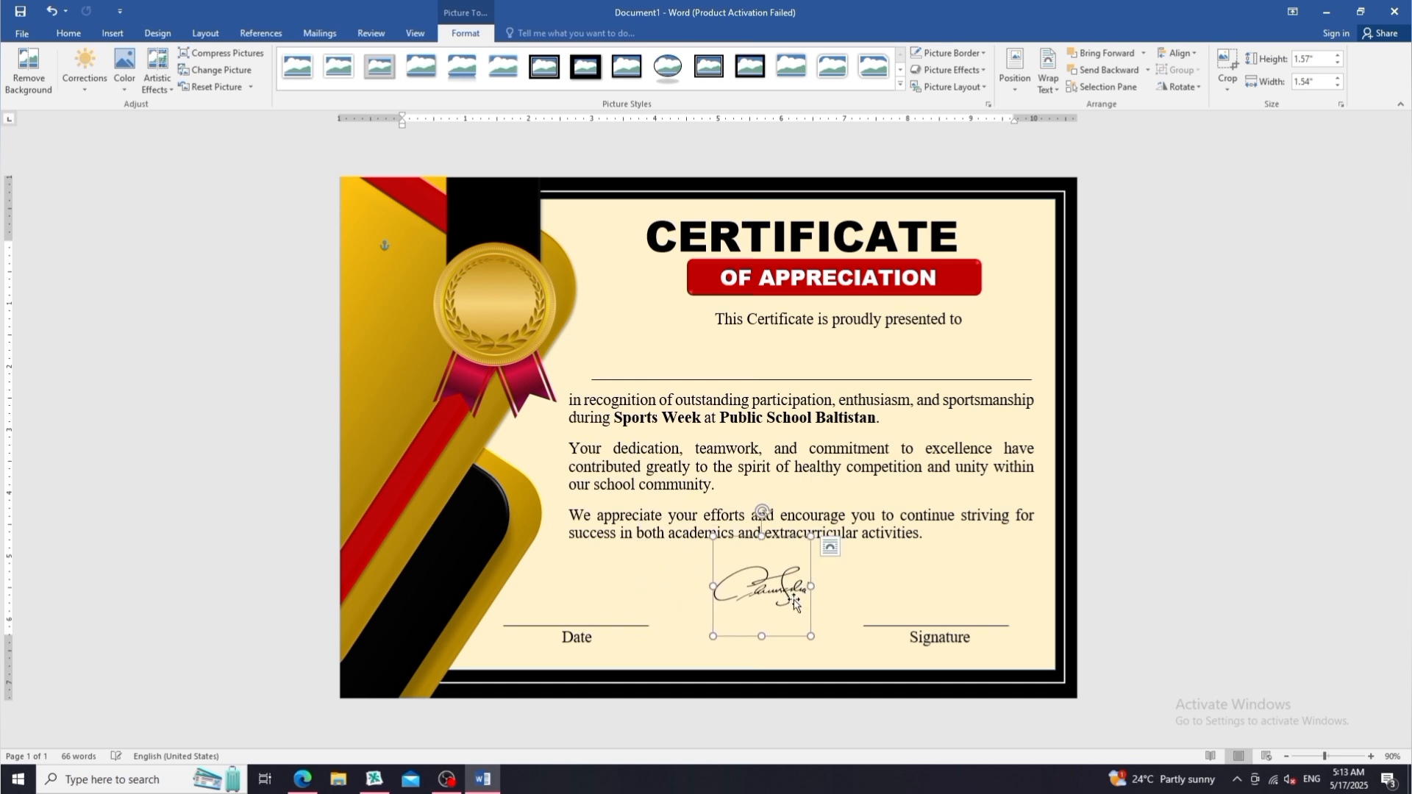
- Place the signature picture above the "Signature" line and enlarge it to about 1.7" by 1.66"
{"action": "mouse_move", "coordinate": [807, 552]}
{"action": "left_mouse_down"}
{"action": "mouse_move", "coordinate": [772, 581]}
{"action": "mouse_move", "coordinate": [985, 576]}
{"action": "left_mouse_up"}
{"action": "left_click_drag", "start_coordinate": [929, 620], "coordinate": [886, 653]}
{"action": "left_click_drag", "start_coordinate": [918, 609], "coordinate": [928, 608]}
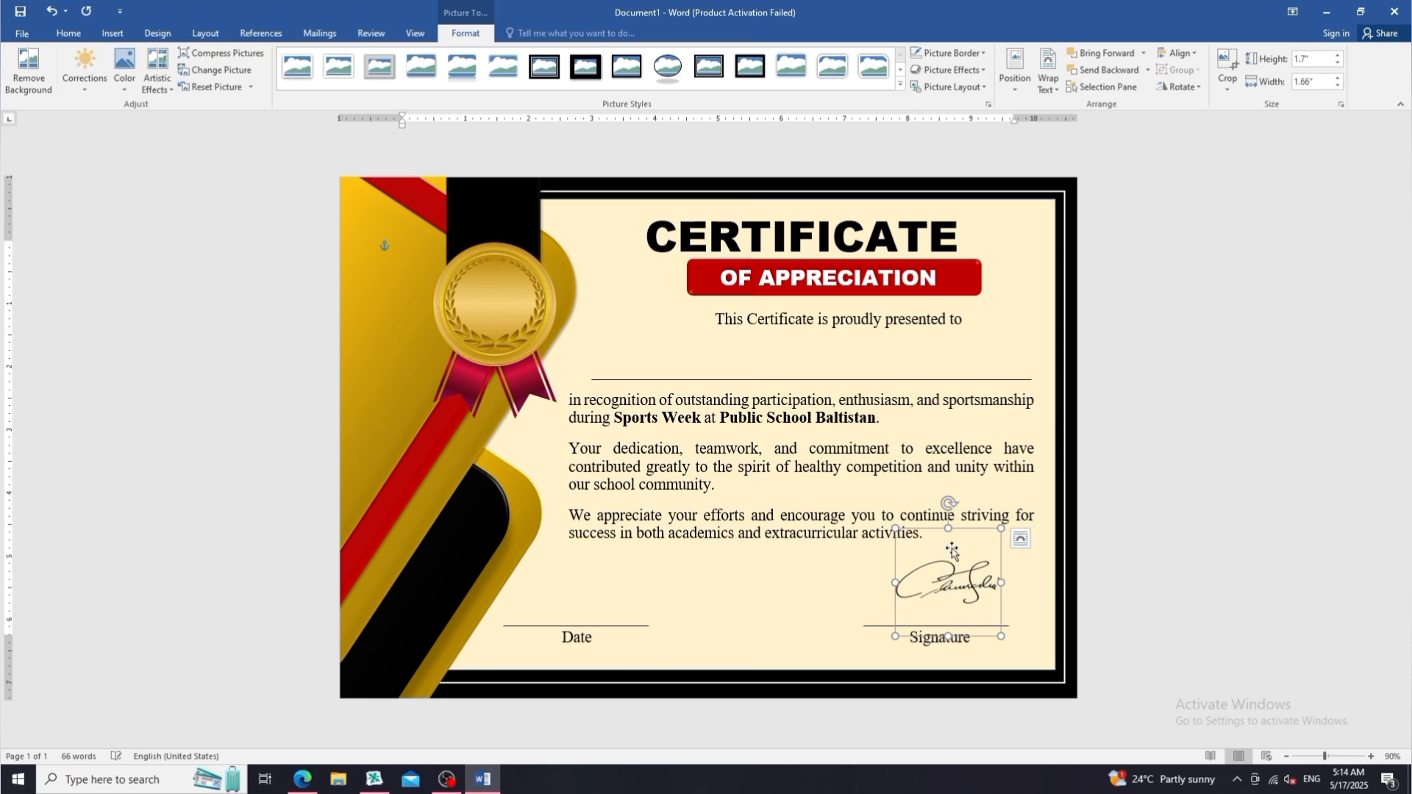
- Fine-tune the height of the signature picture to about 1.64" above the "Signature" line
{"action": "left_click_drag", "start_coordinate": [948, 528], "coordinate": [946, 545]}
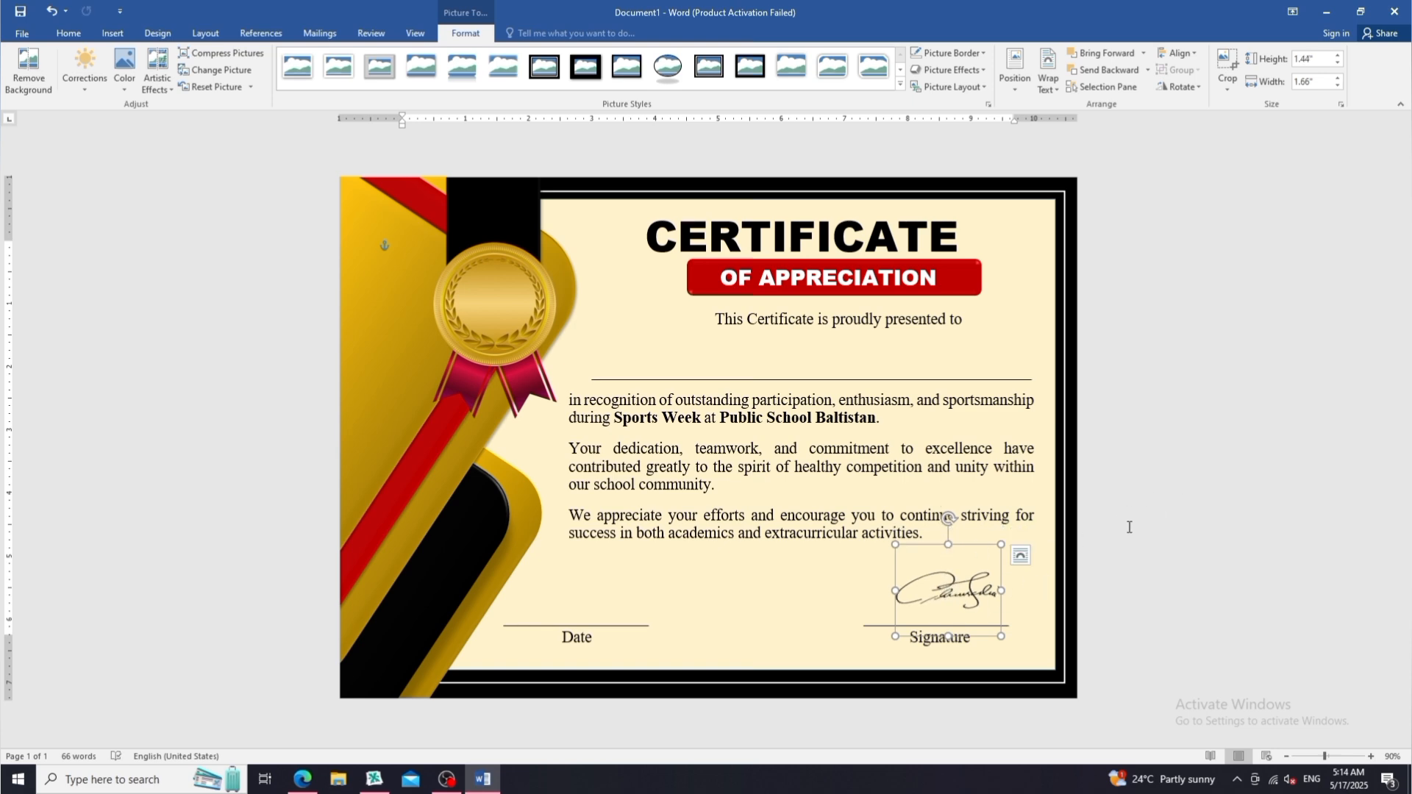
{"action": "left_click", "coordinate": [1130, 528]}
{"action": "left_click", "coordinate": [980, 591]}
{"action": "key", "text": "ctrl+z"}
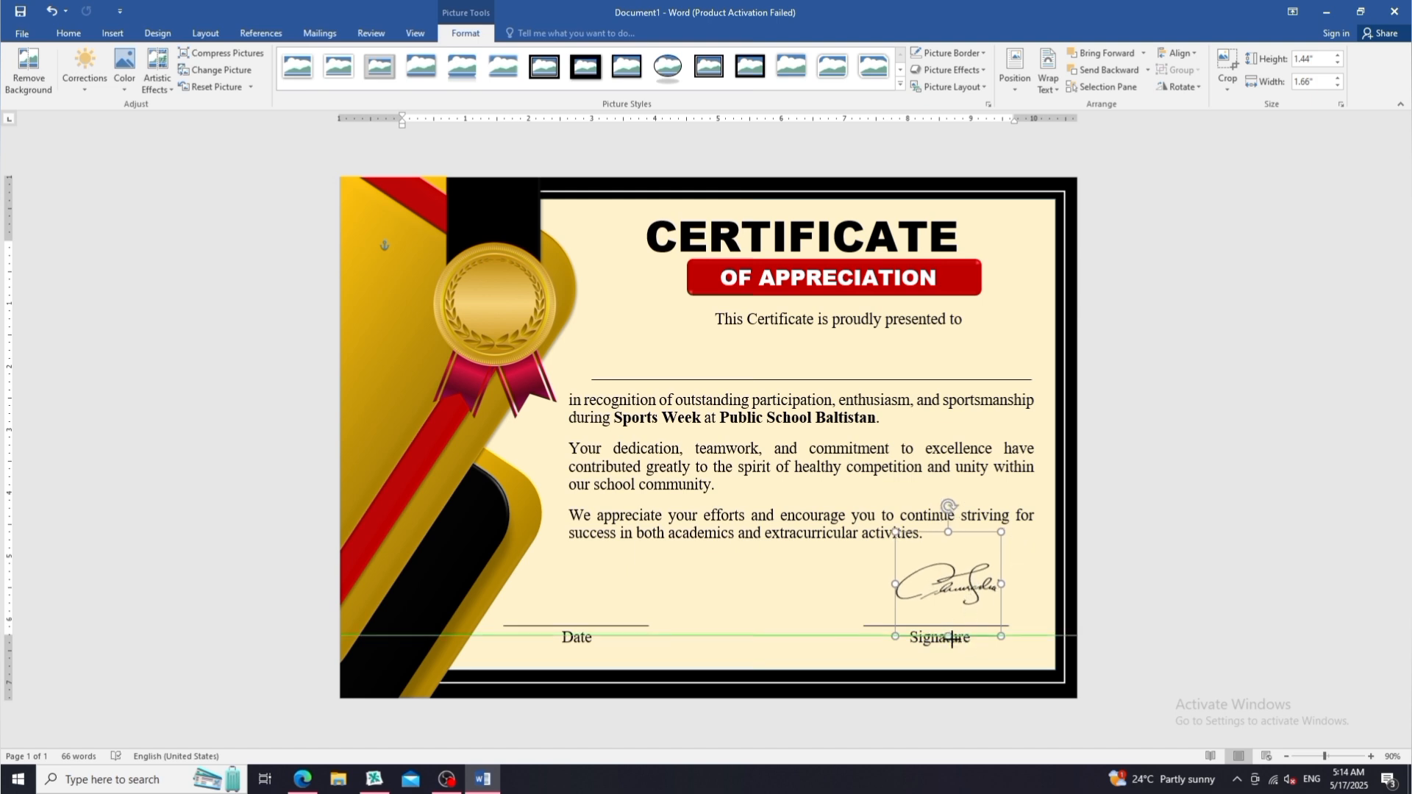
- Reapply Square text wrapping to the signature picture
{"action": "right_click", "coordinate": [959, 593]}
{"action": "mouse_move", "coordinate": [1045, 539]}
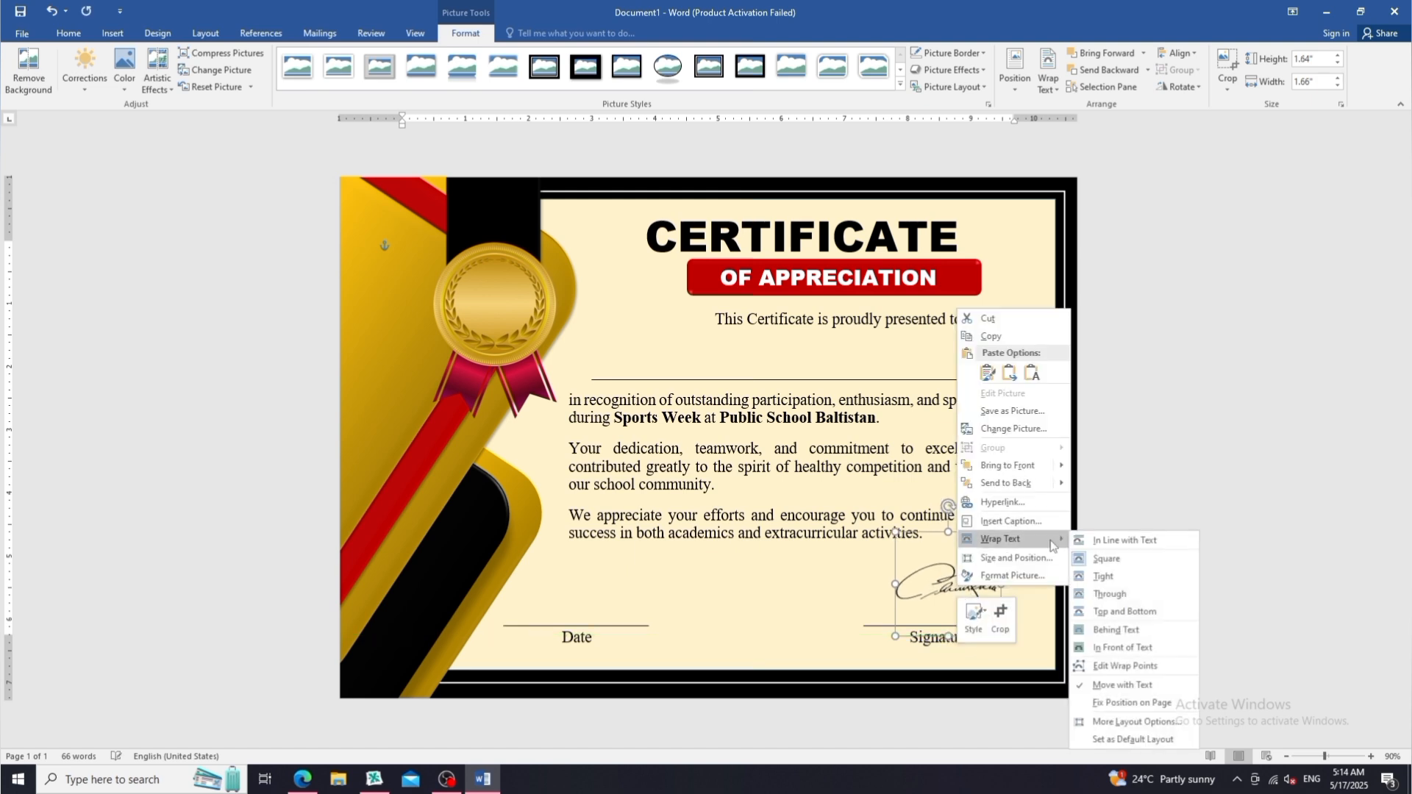
{"action": "left_click", "coordinate": [1100, 561]}
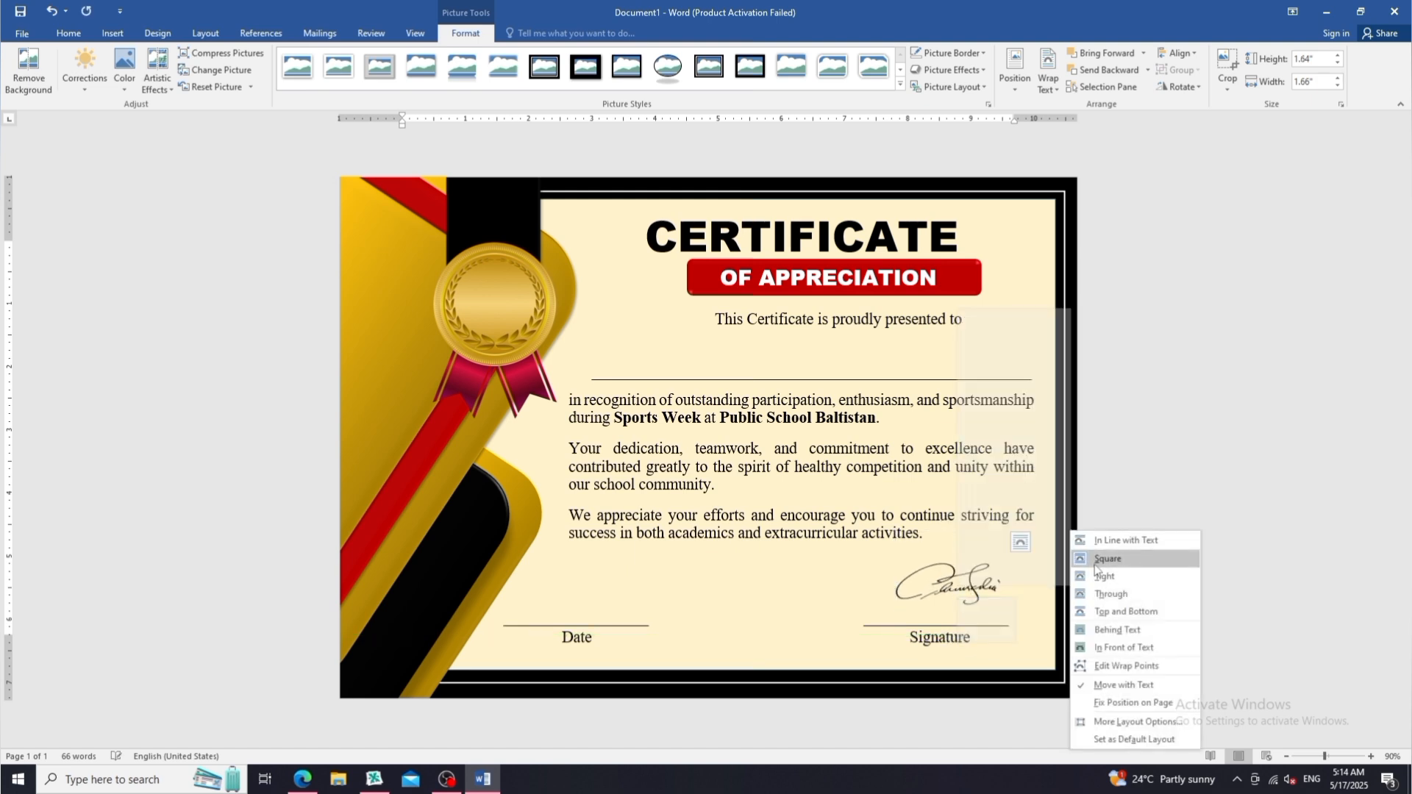
- Set the signature picture's wrapping to In Front of Text and move it down onto the "Signature" line
{"action": "left_click", "coordinate": [1124, 648]}
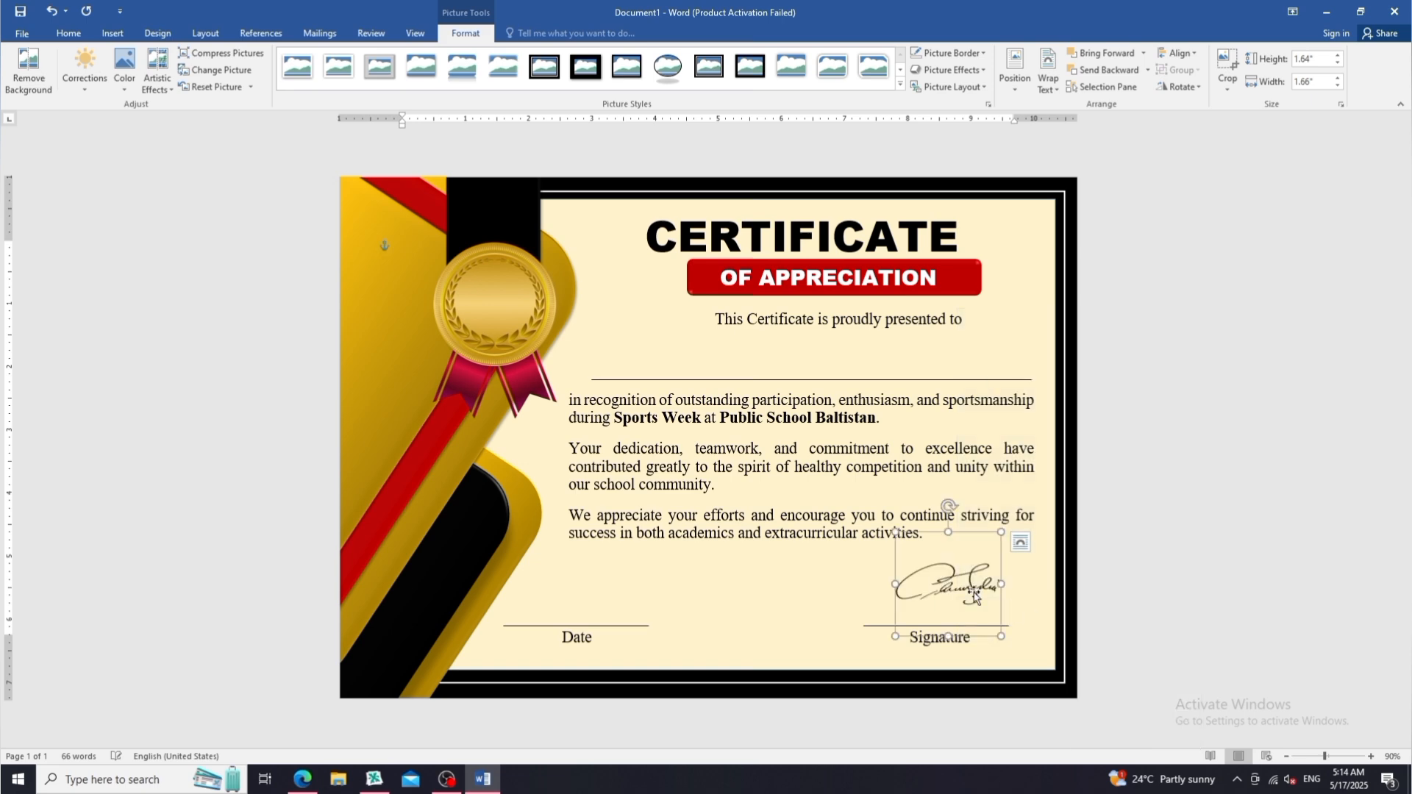
{"action": "left_click_drag", "start_coordinate": [957, 584], "coordinate": [948, 598]}
{"action": "left_click", "coordinate": [1166, 580]}
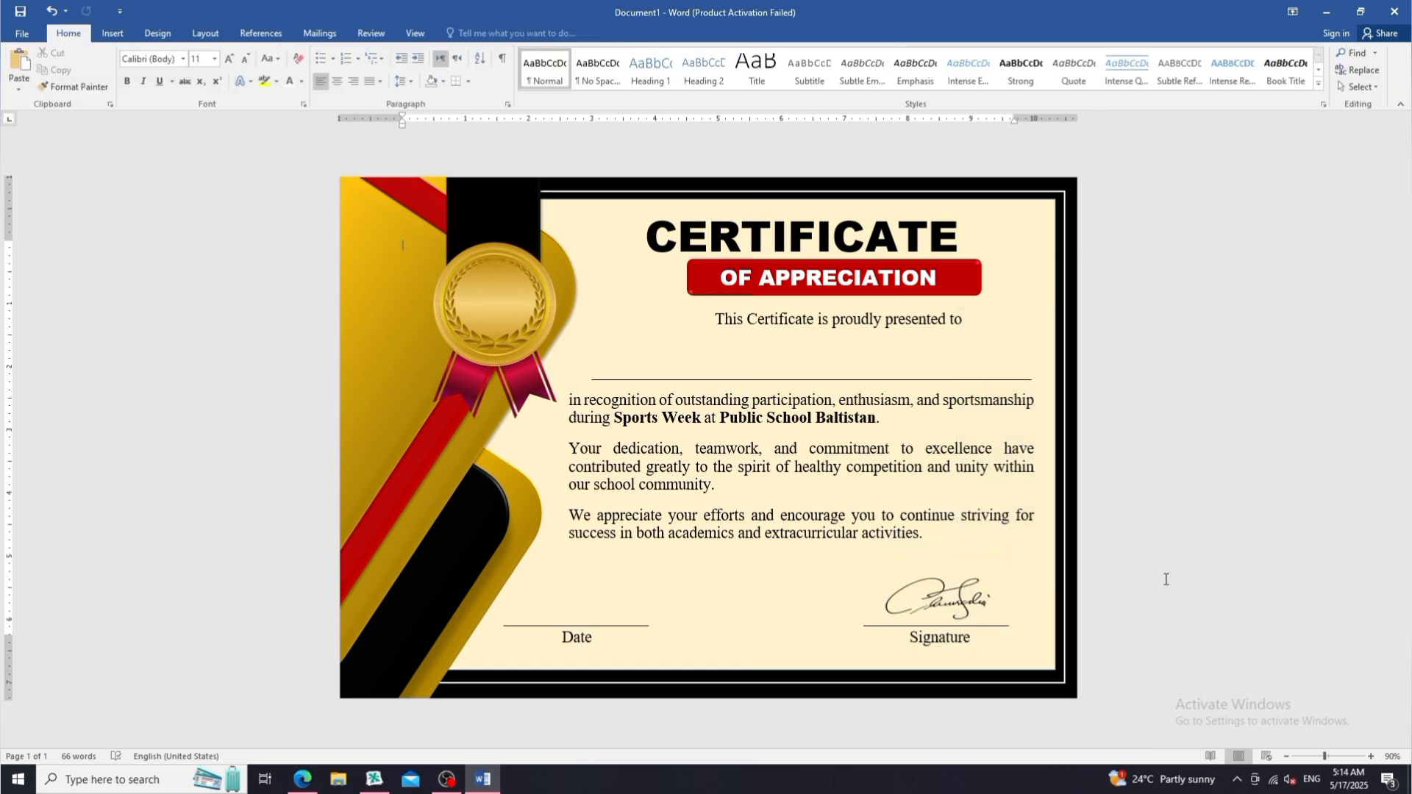
- Copy the "This Certificate is proudly presented to" text box above the "Date" line and replace its text with 17-05-2025
{"action": "left_click", "coordinate": [736, 324]}
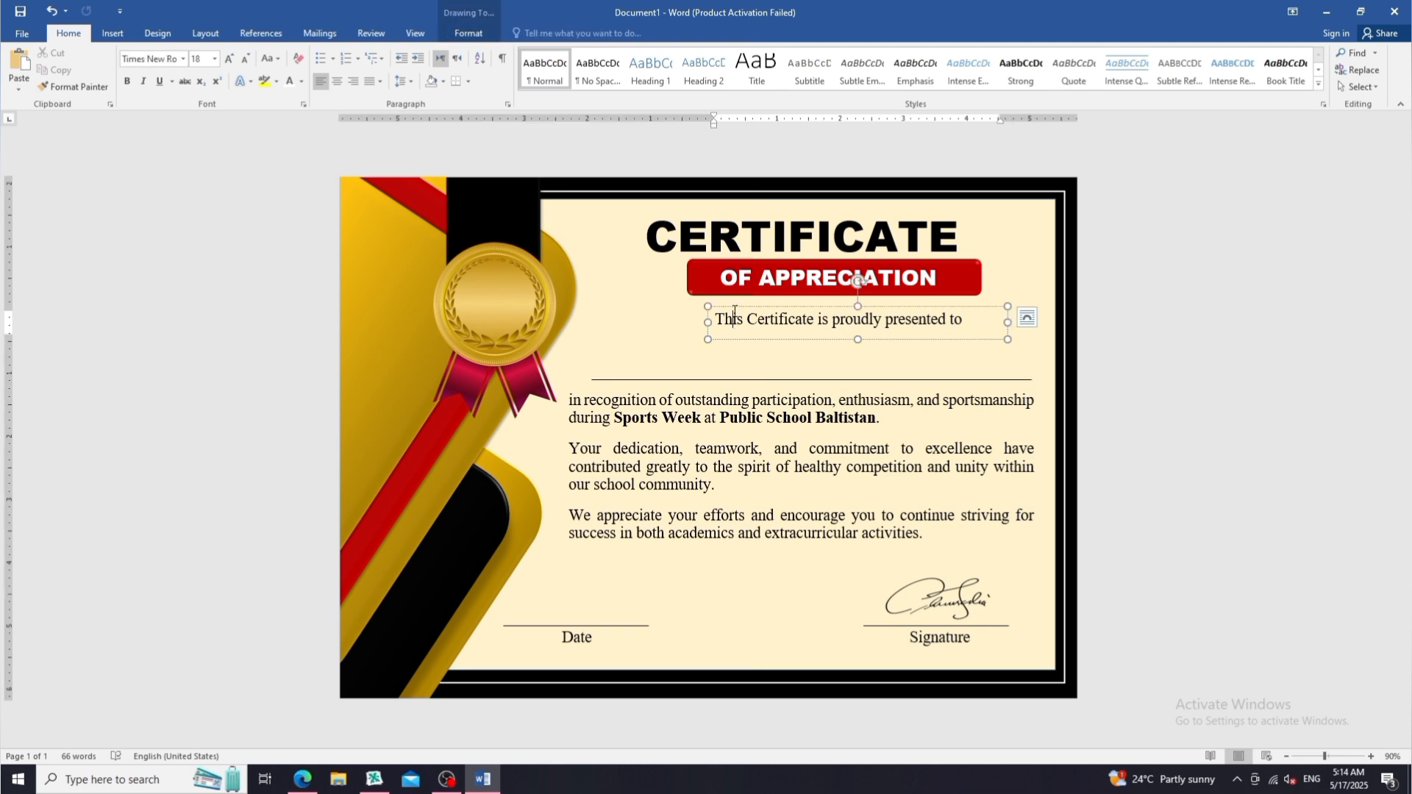
{"action": "left_click_drag", "start_coordinate": [736, 314], "coordinate": [570, 596]}
{"action": "left_click_drag", "start_coordinate": [769, 609], "coordinate": [515, 610]}
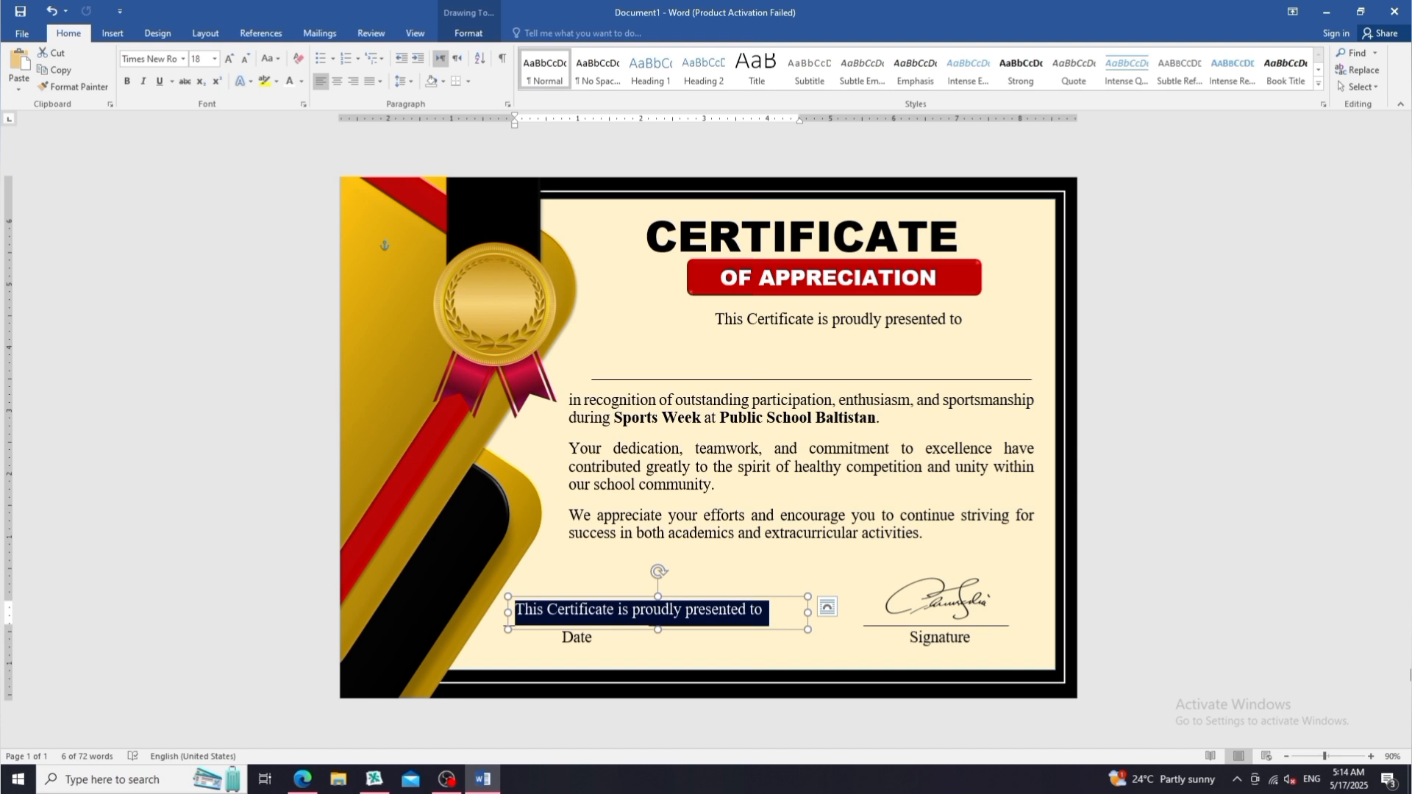
{"action": "type", "text": "17-"}
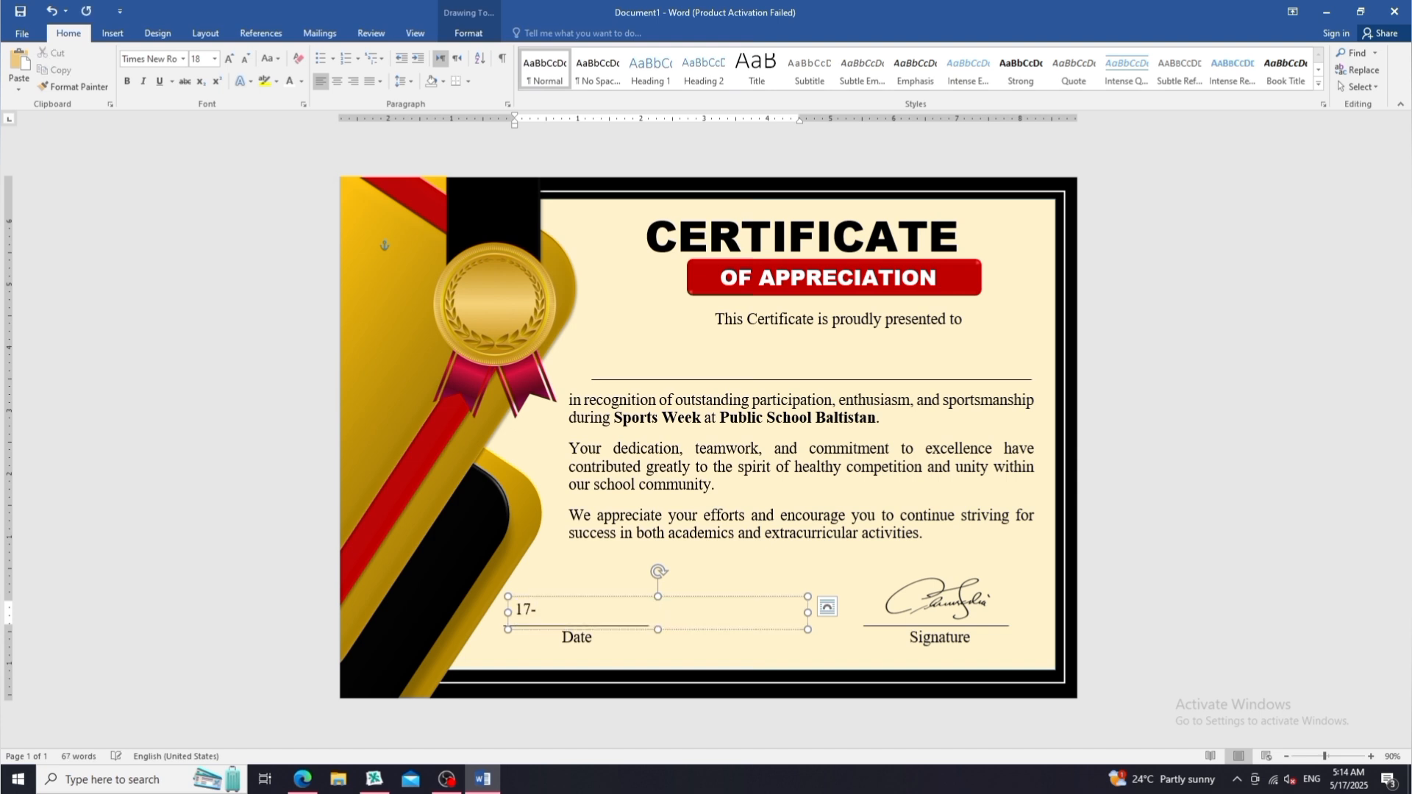
{"action": "type", "text": "05-2025"}
{"action": "left_click", "coordinate": [601, 571]}
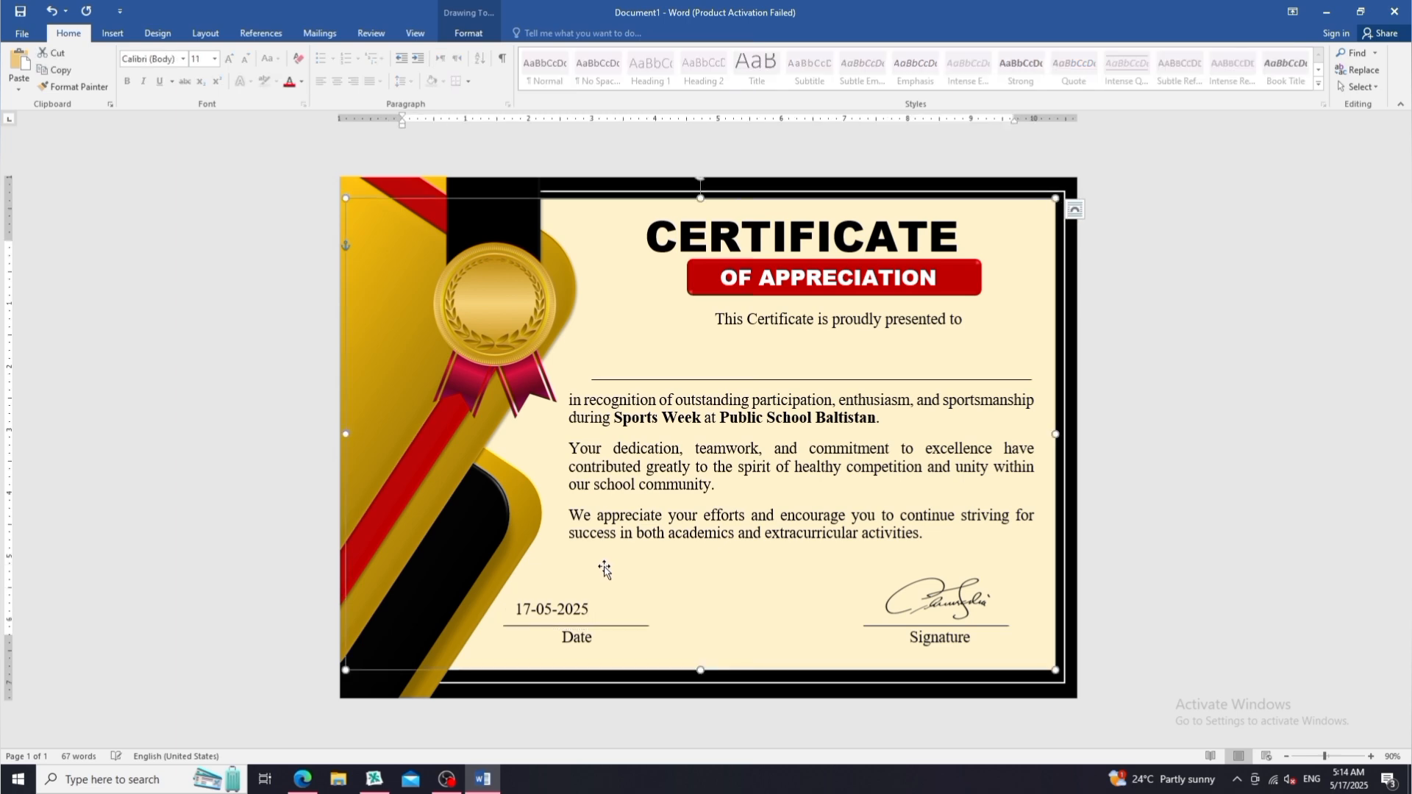
- Narrow the date text box to fit its text and centre it just above the "Date" line
{"action": "left_click", "coordinate": [555, 609]}
{"action": "left_click_drag", "start_coordinate": [807, 612], "coordinate": [629, 613]}
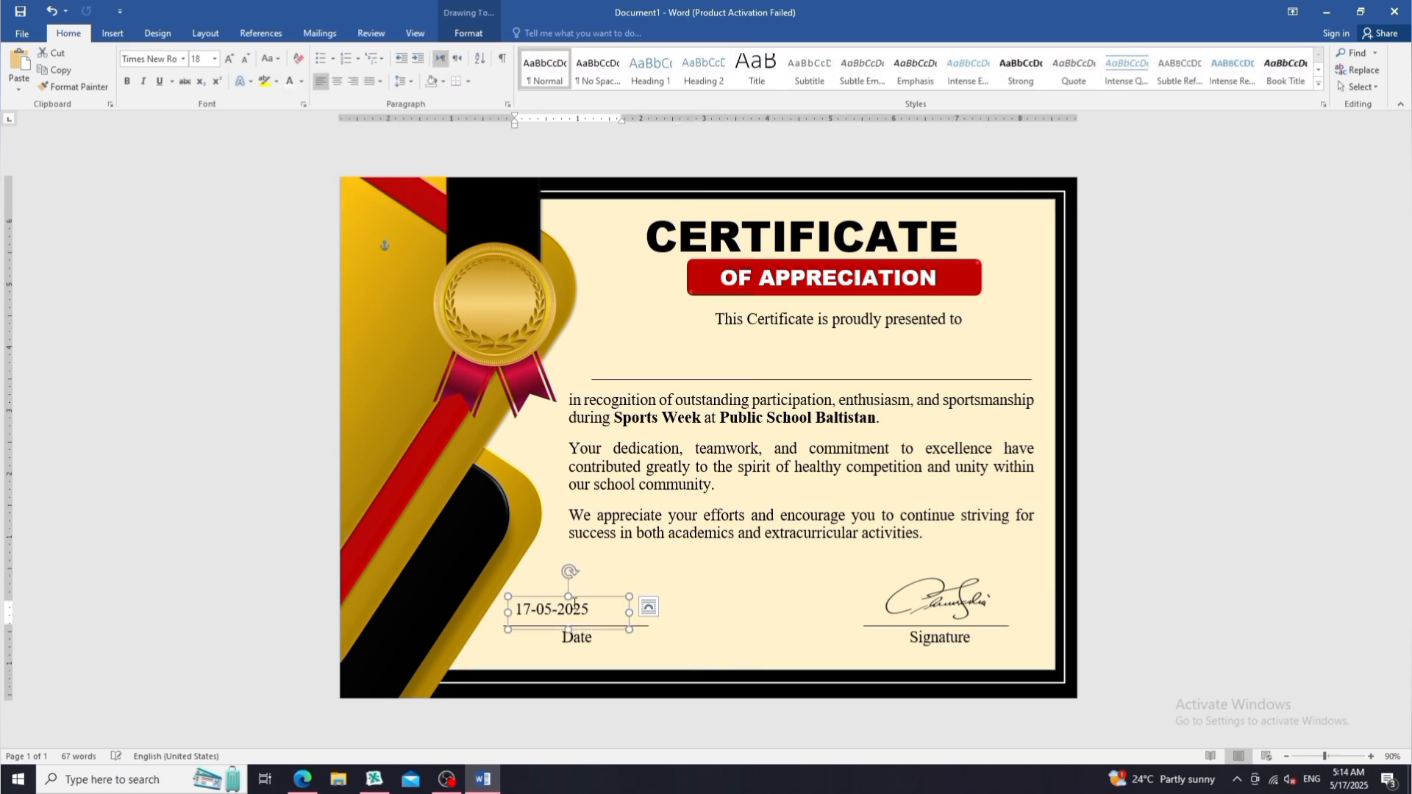
{"action": "left_click_drag", "start_coordinate": [543, 596], "coordinate": [569, 600]}
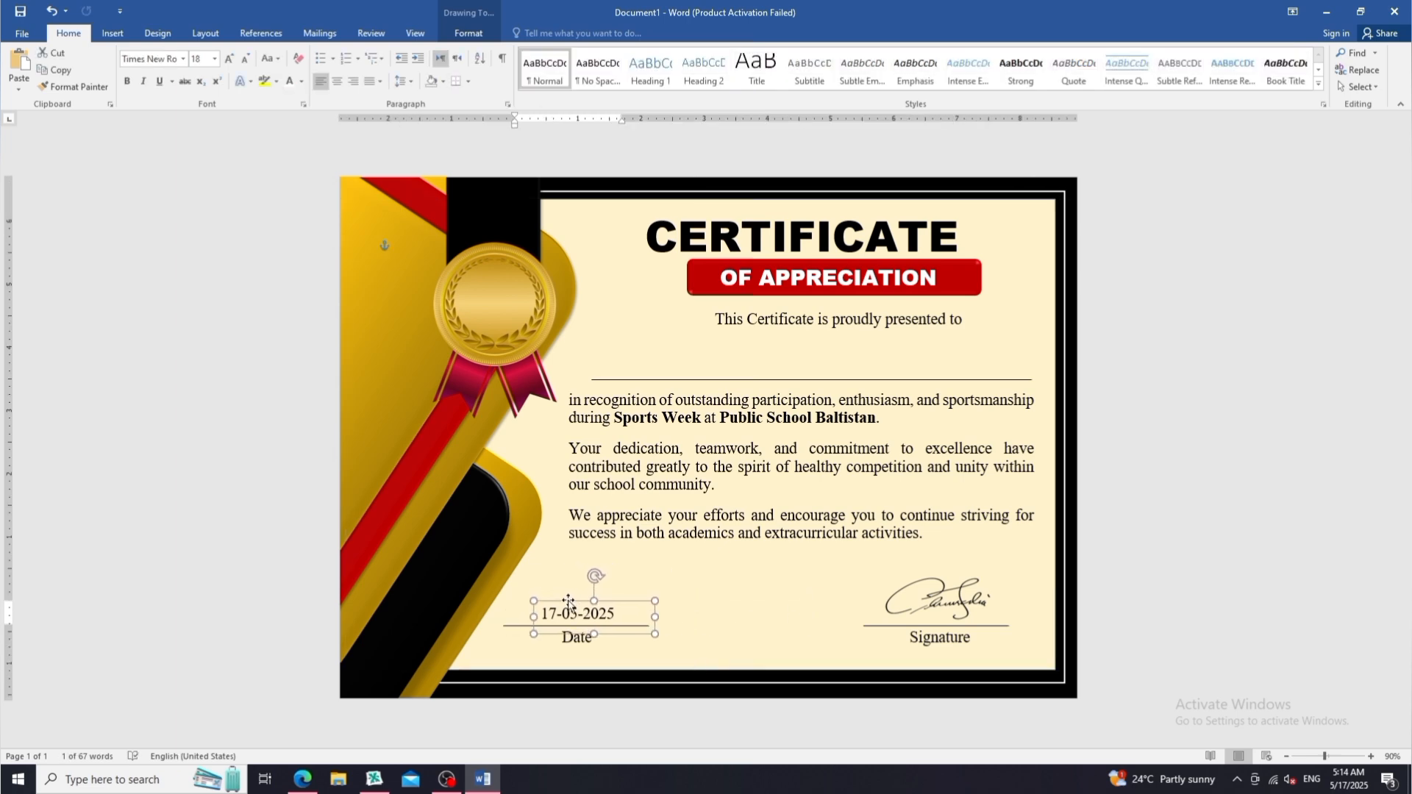
{"action": "left_click", "coordinate": [1196, 518]}
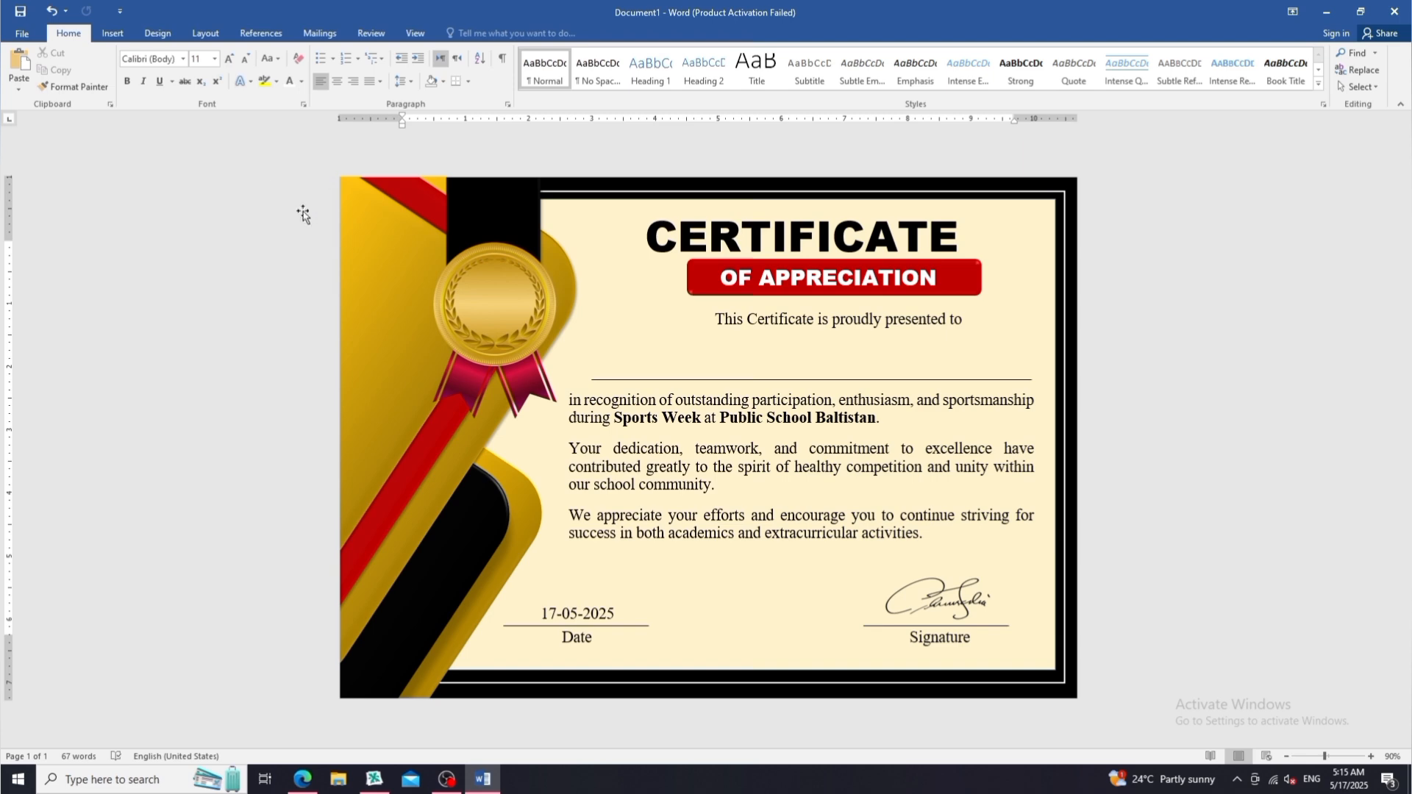
- Insert the round navy and gold school logo picture from the png pics folder
{"action": "left_click", "coordinate": [113, 33]}
{"action": "left_click", "coordinate": [220, 97]}
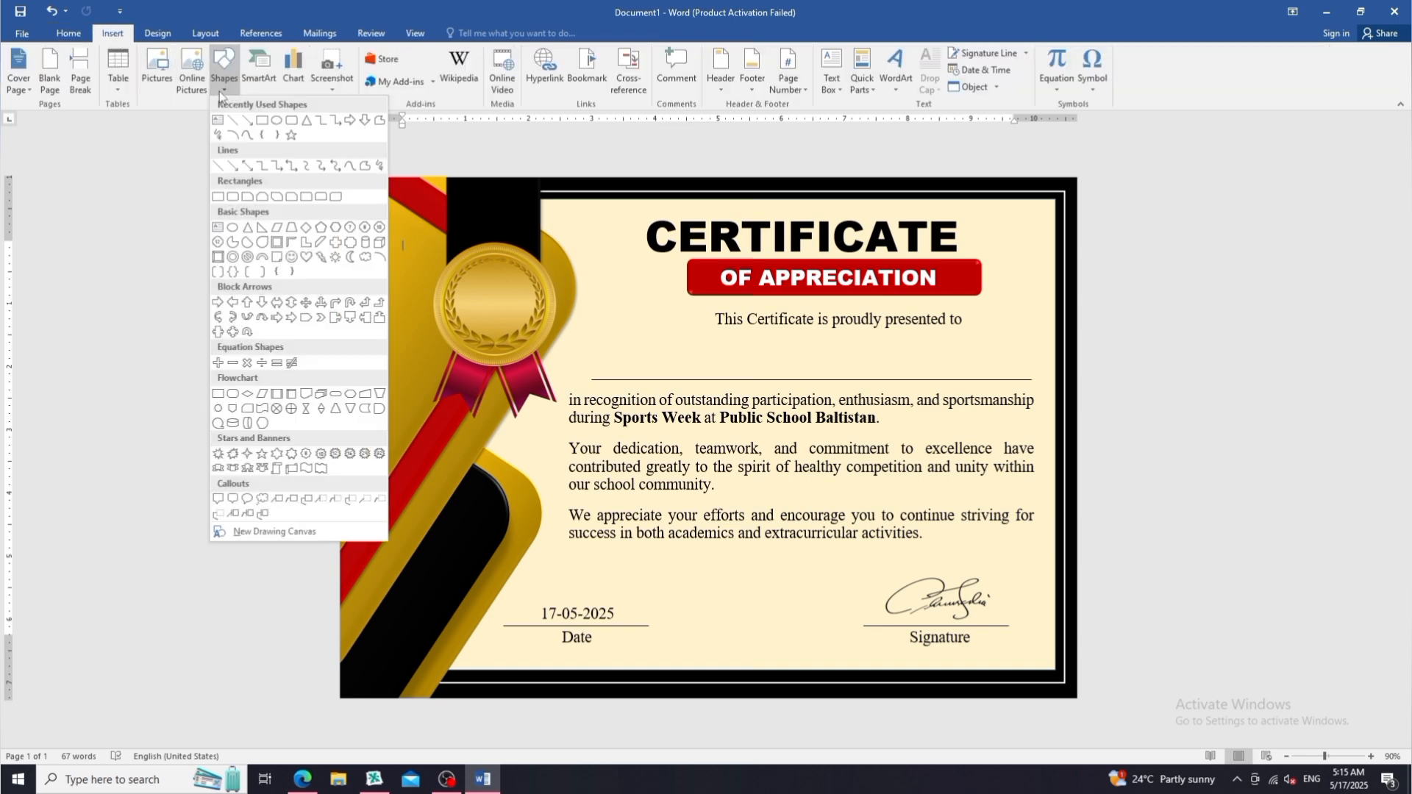
{"action": "left_click", "coordinate": [155, 68]}
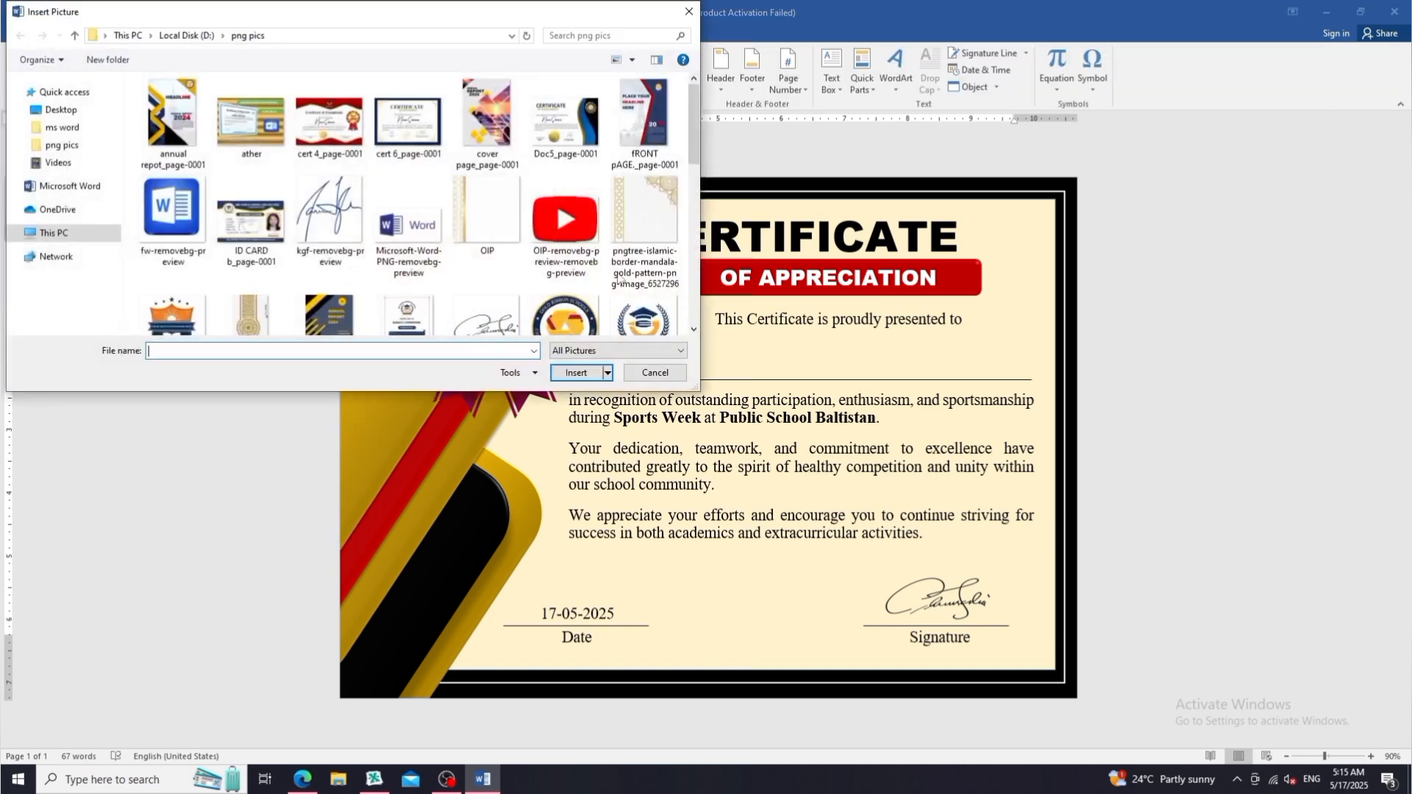
{"action": "mouse_move", "coordinate": [695, 147]}
{"action": "left_mouse_down"}
{"action": "mouse_move", "coordinate": [692, 319]}
{"action": "mouse_move", "coordinate": [692, 157]}
{"action": "left_mouse_up"}
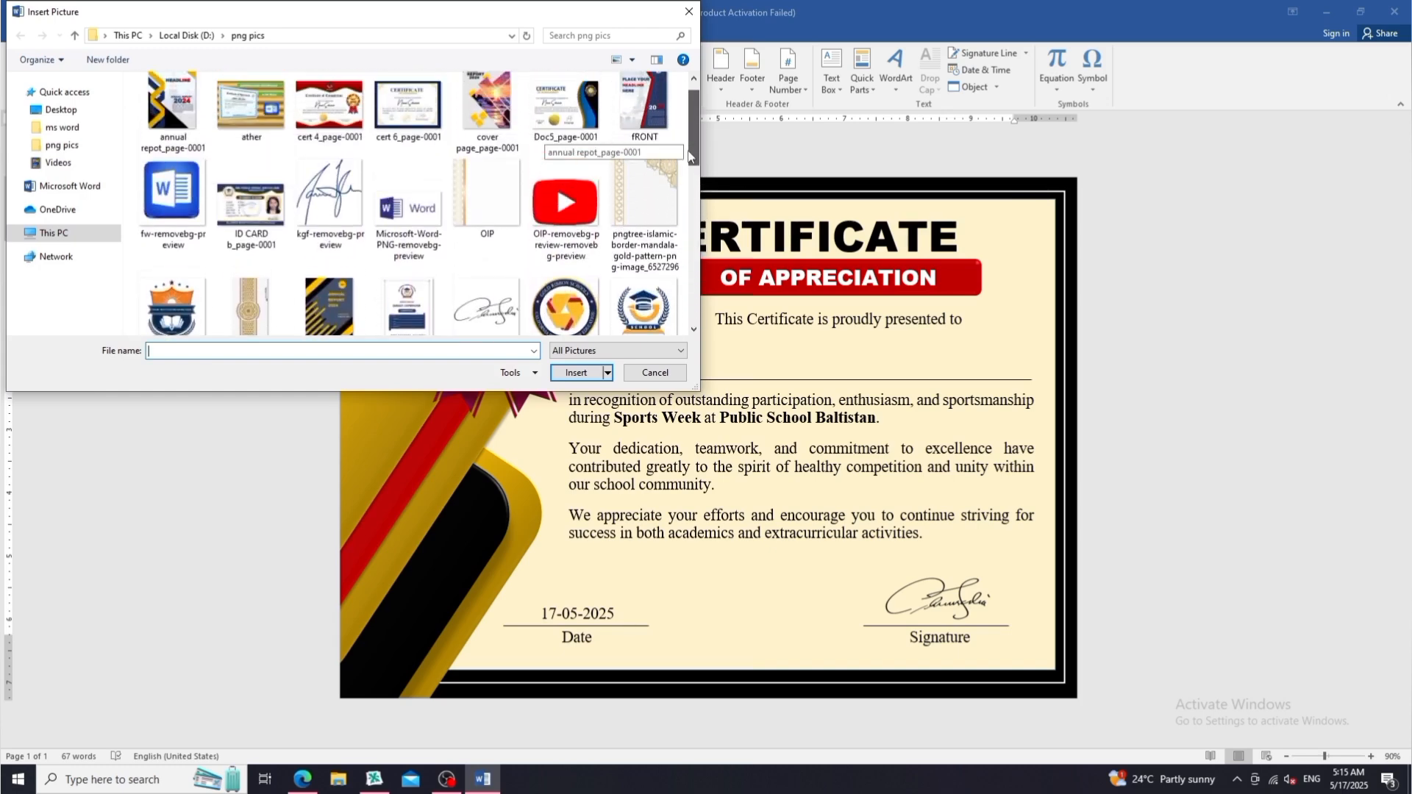
{"action": "scroll", "coordinate": [567, 243], "scroll_direction": "down", "scroll_amount": 1}
{"action": "double_click", "coordinate": [566, 273]}
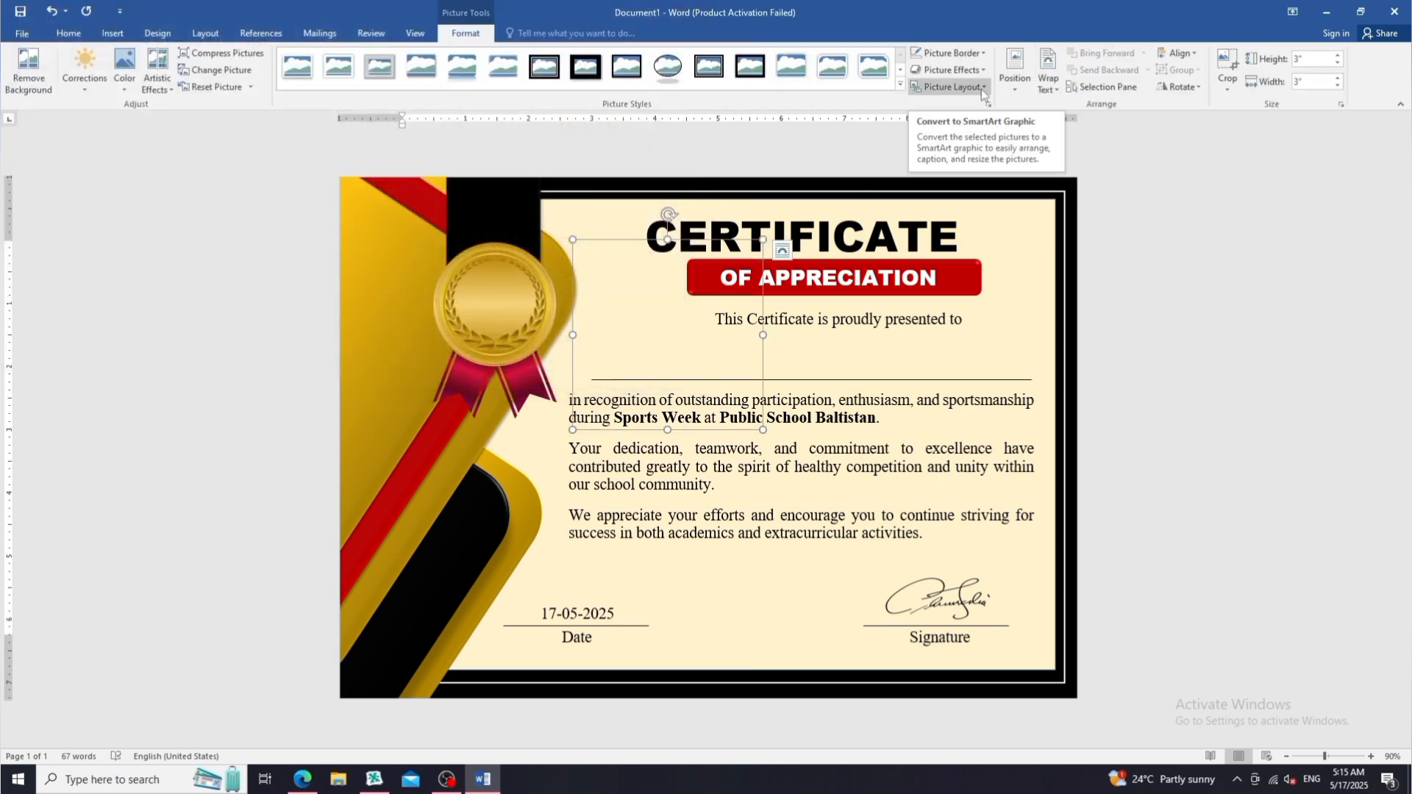
- Change the logo's text wrapping so it can float, shrink it to about 1.07" by 1.07", and place it at the medal's centre
{"action": "left_click", "coordinate": [1049, 79]}
{"action": "left_click", "coordinate": [1069, 125]}
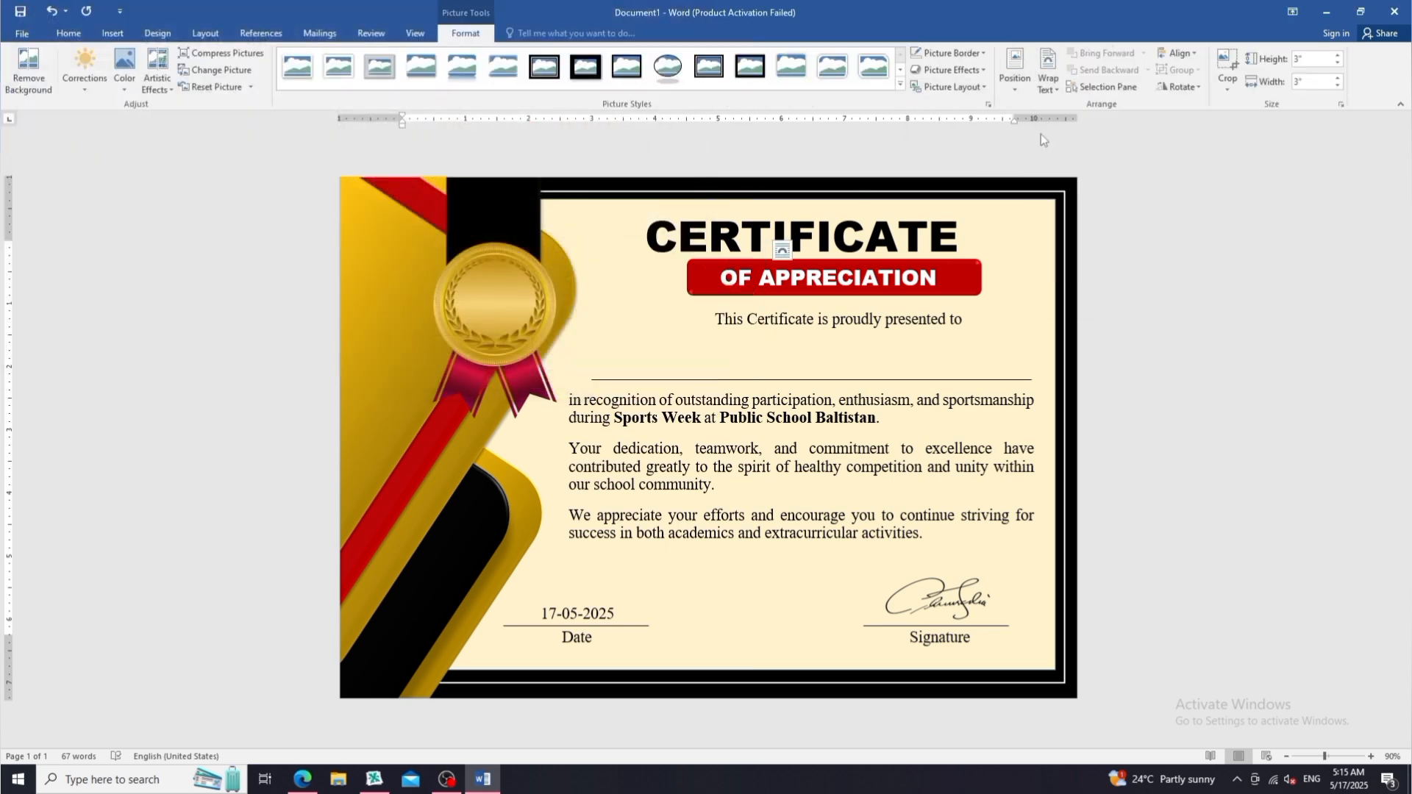
{"action": "left_click_drag", "start_coordinate": [763, 239], "coordinate": [659, 342]}
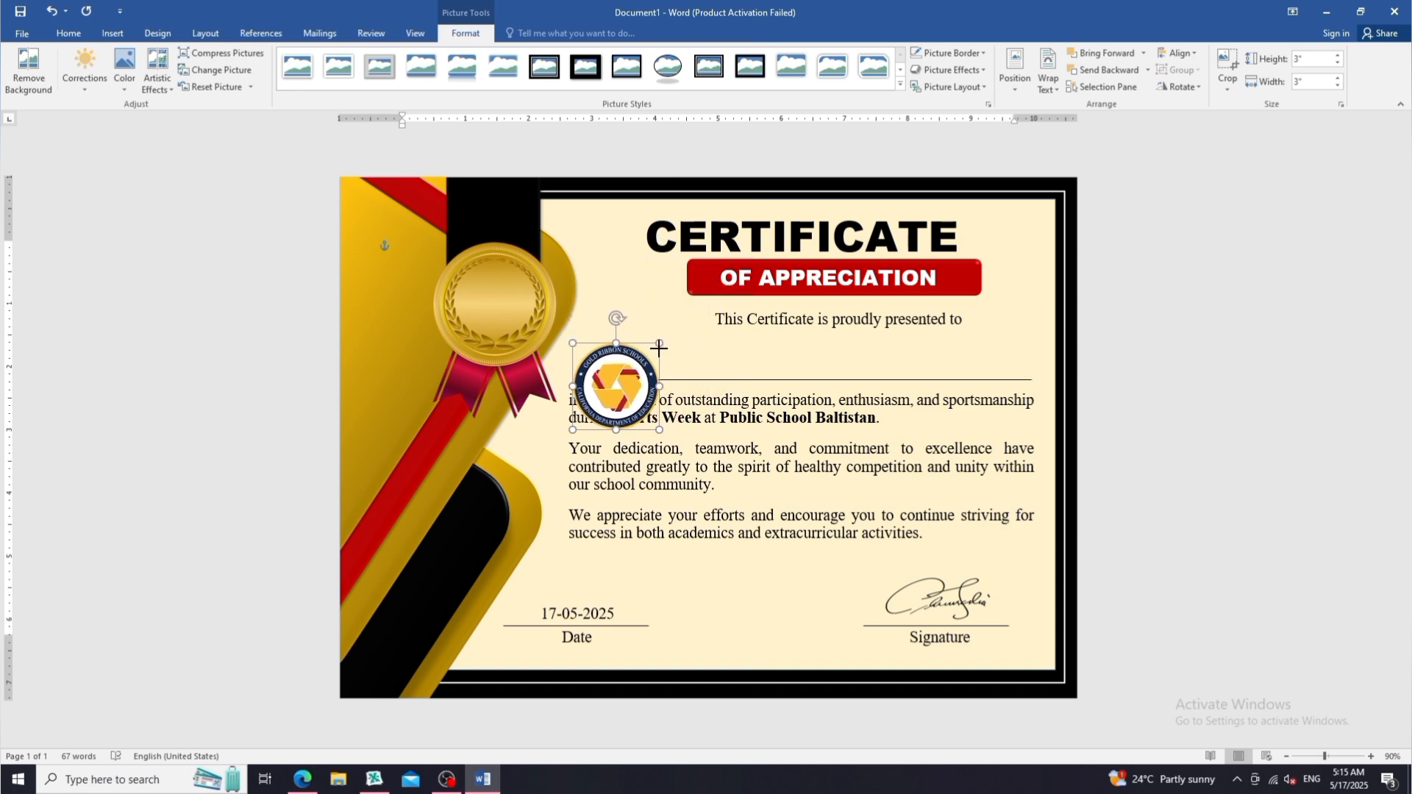
{"action": "left_click_drag", "start_coordinate": [621, 387], "coordinate": [503, 294]}
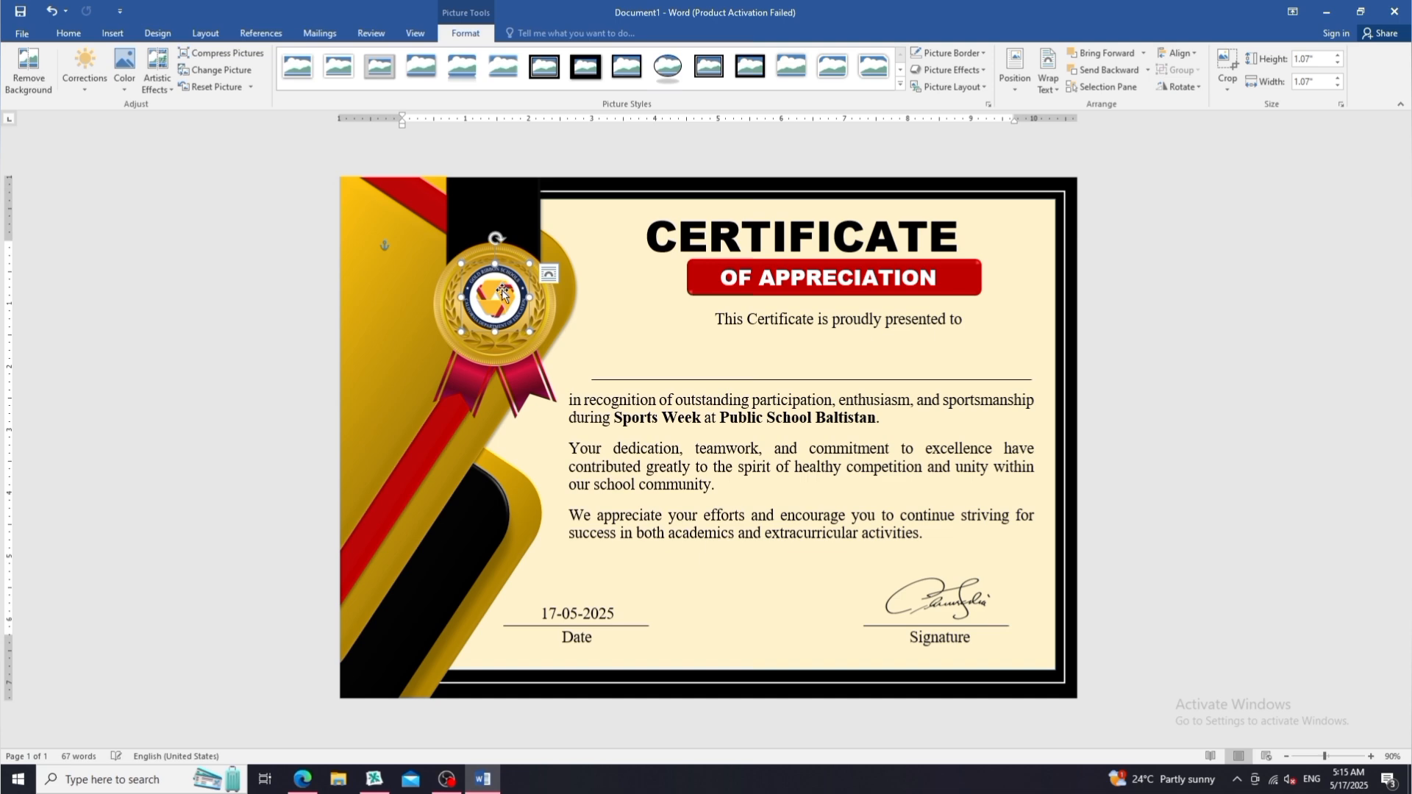
{"action": "left_click", "coordinate": [1207, 366]}
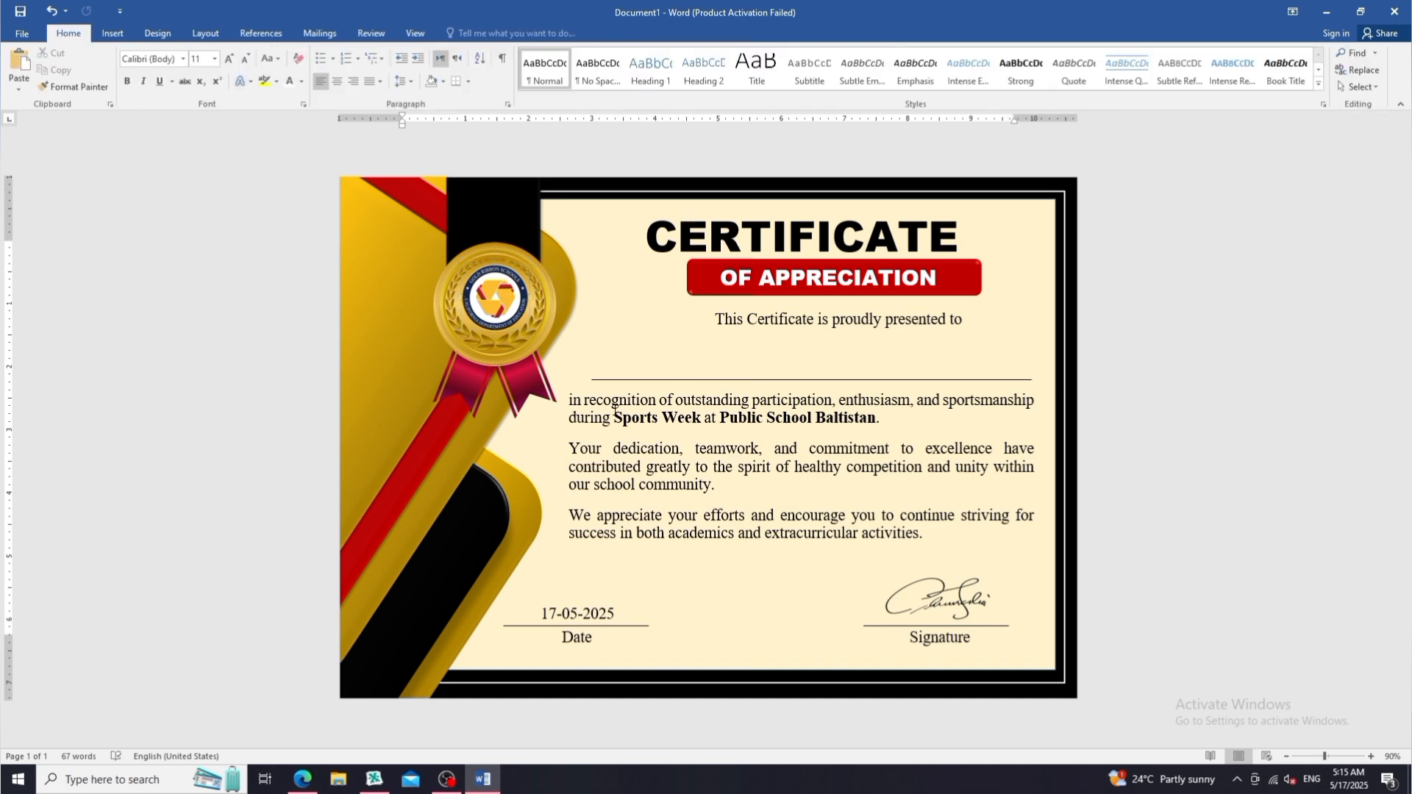
- Duplicate the "This Certificate is proudly presented to" text box above the long recipient line and replace its text with "Name Surname"
{"action": "left_click", "coordinate": [739, 322]}
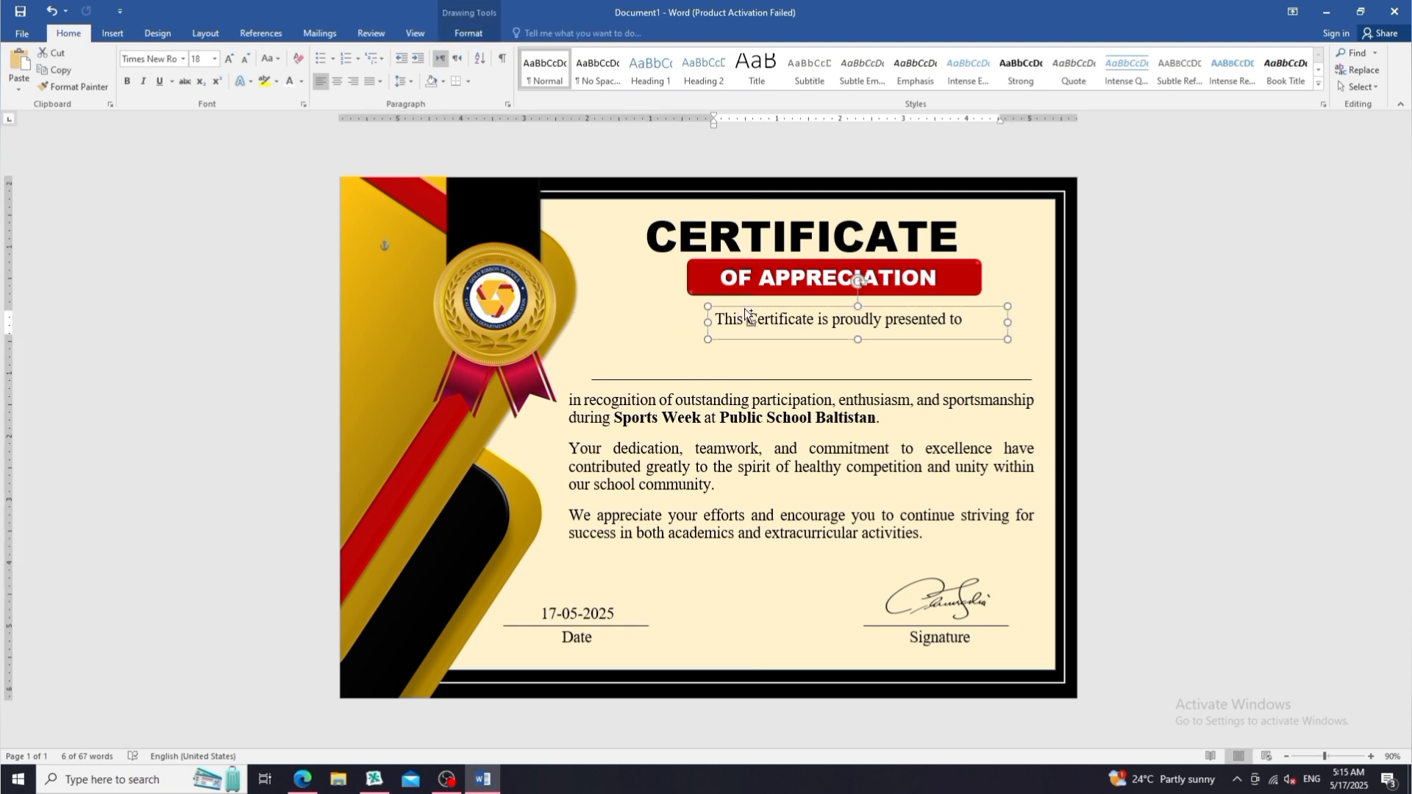
{"action": "key", "text": "ctrl+d"}
{"action": "left_click_drag", "start_coordinate": [808, 317], "coordinate": [738, 351]}
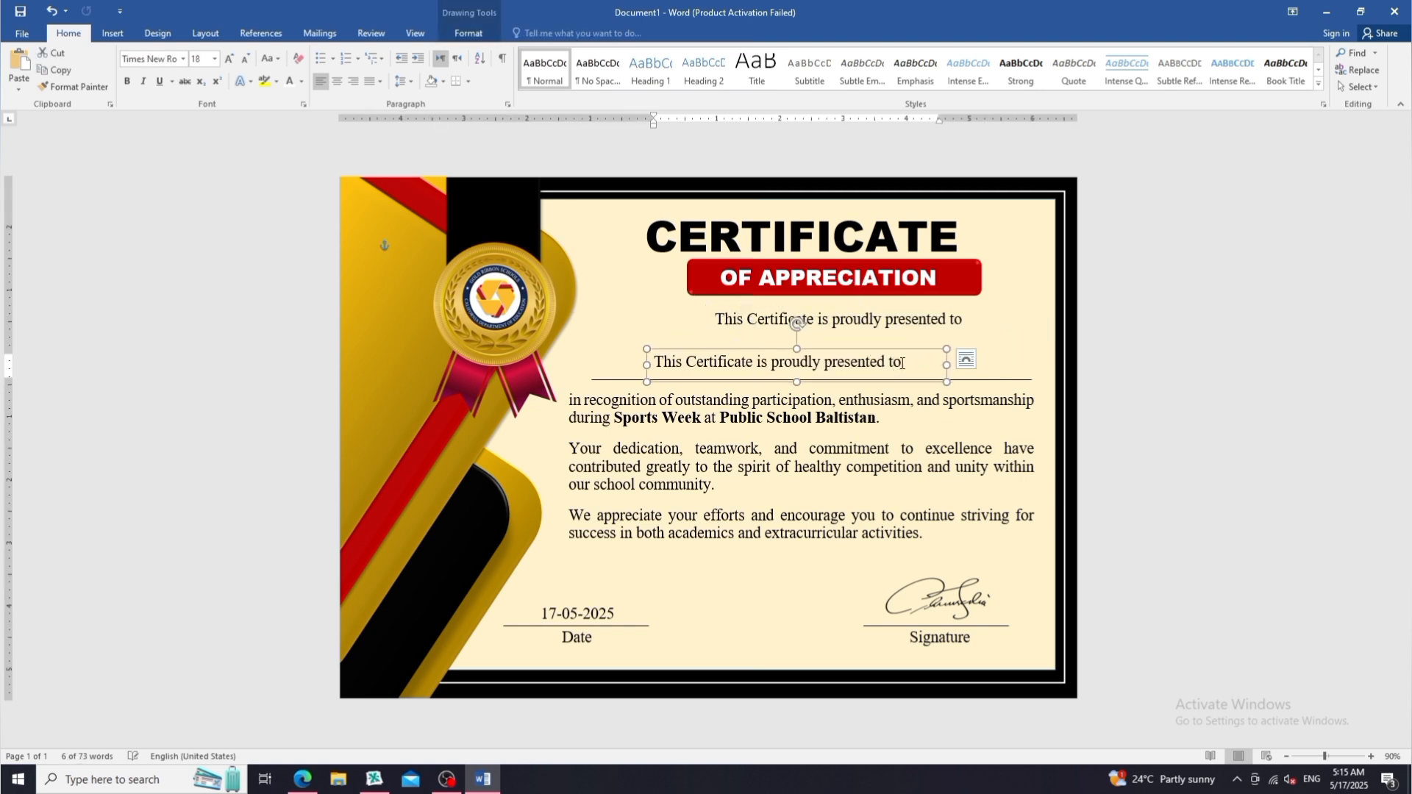
{"action": "left_click_drag", "start_coordinate": [902, 364], "coordinate": [653, 362]}
{"action": "type", "text": "Name Surname"}
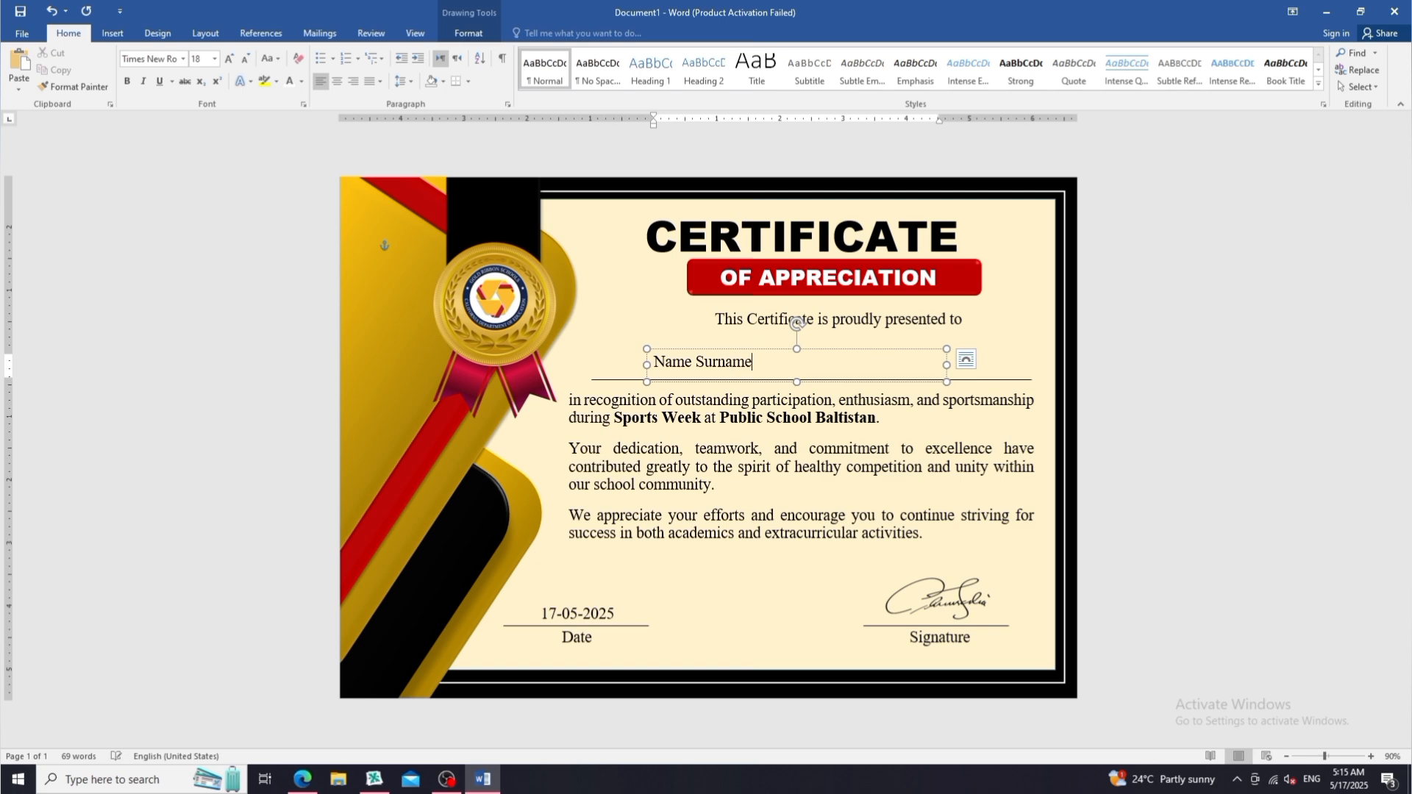
- Format the "Name Surname" text in the Angel demo font at 72 pt
{"action": "left_click_drag", "start_coordinate": [762, 364], "coordinate": [654, 365]}
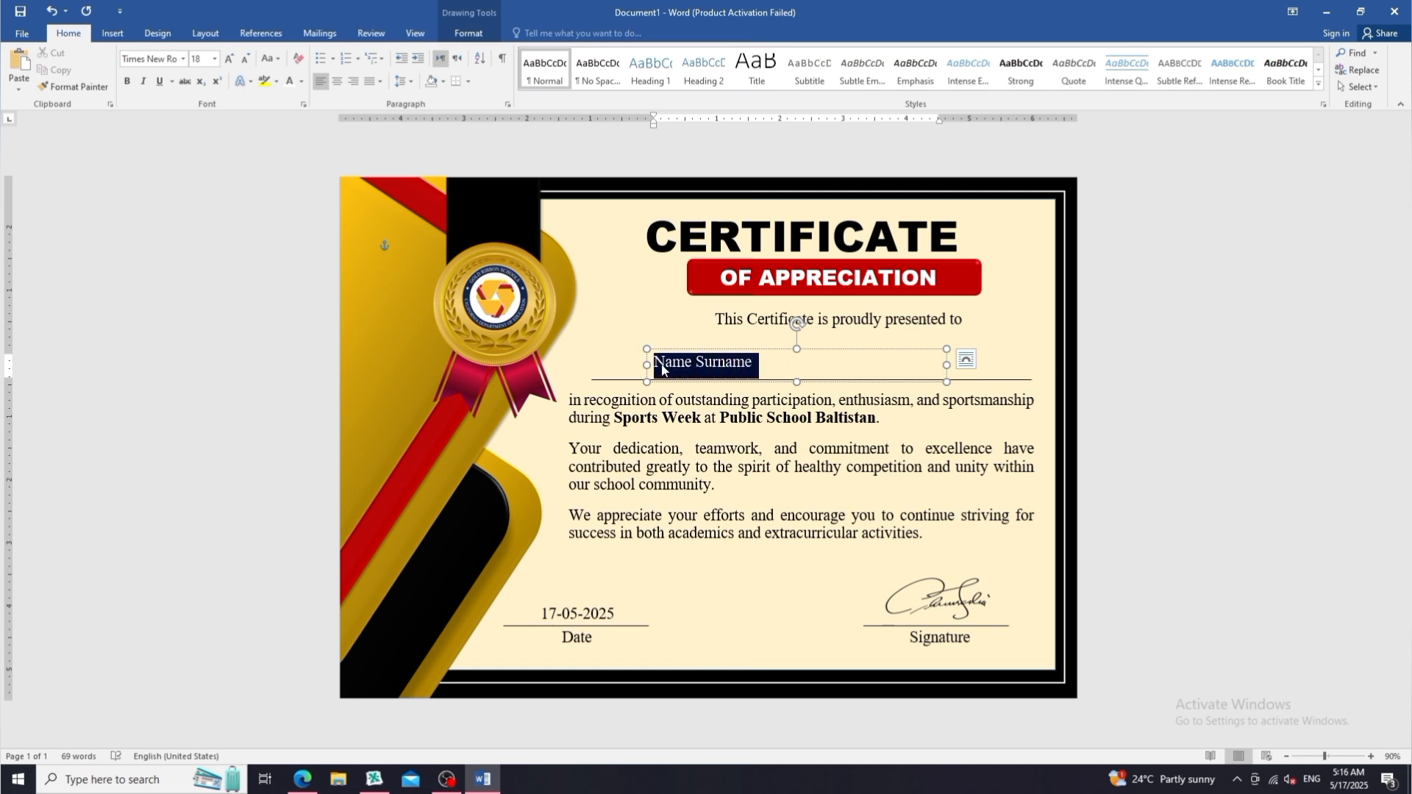
{"action": "left_click", "coordinate": [183, 61]}
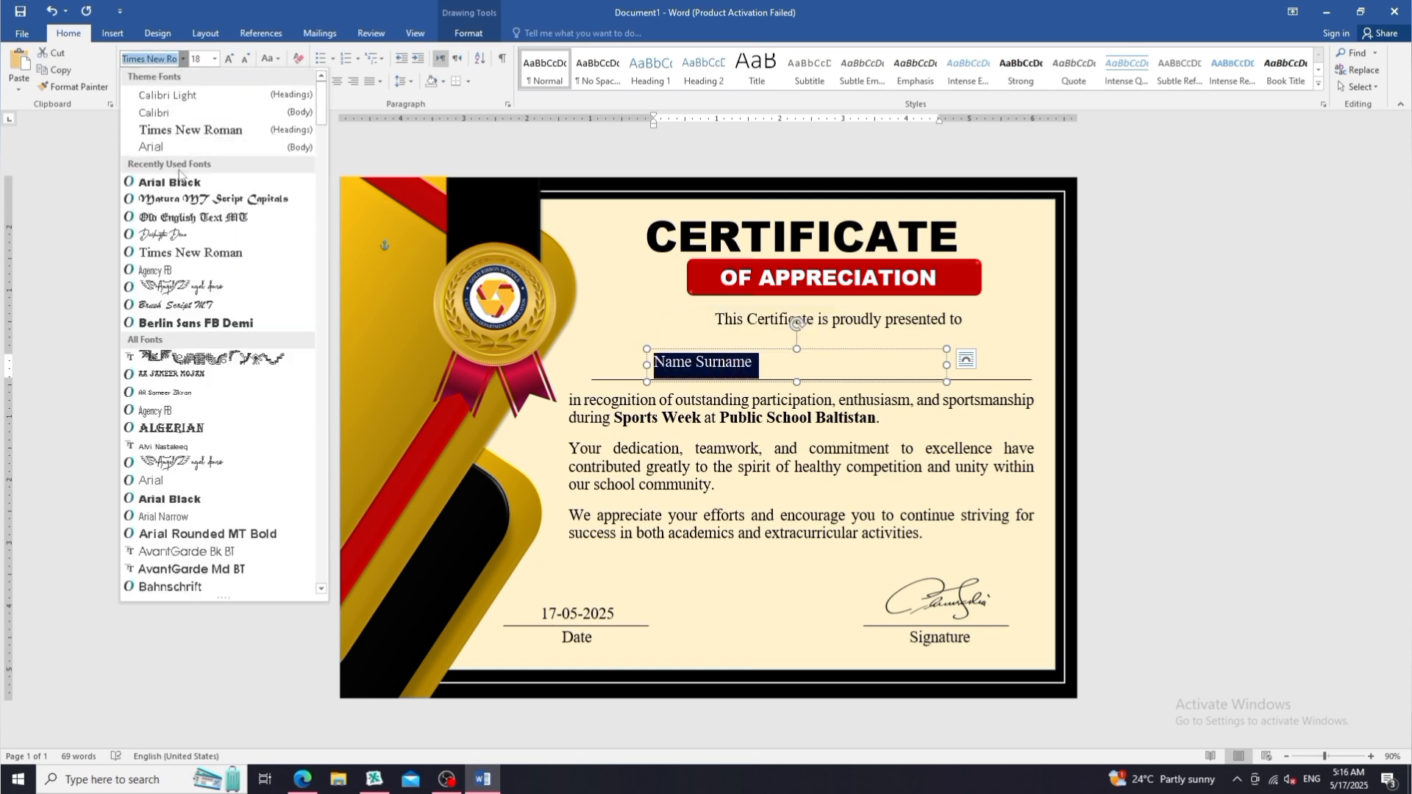
{"action": "left_click", "coordinate": [182, 287]}
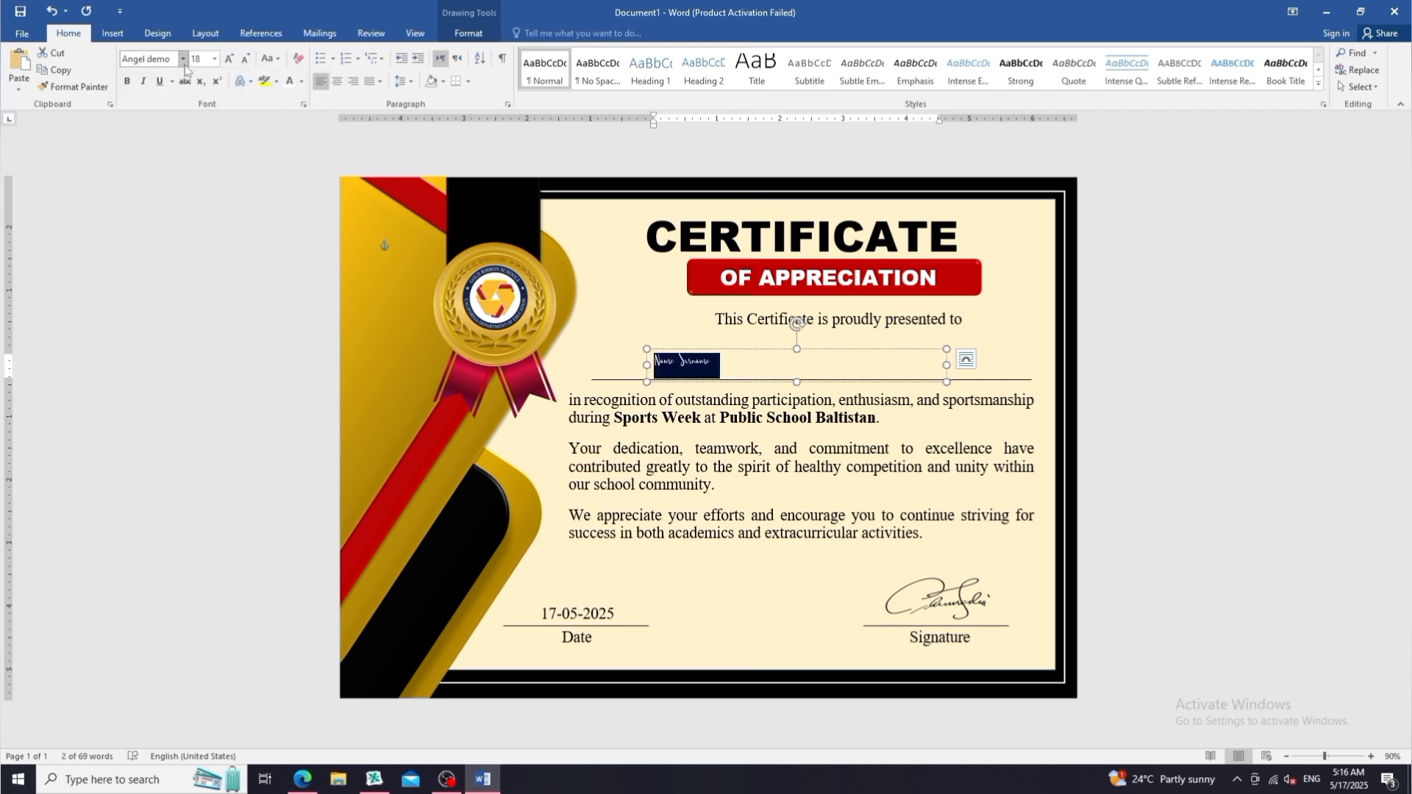
{"action": "left_click", "coordinate": [228, 59]}
{"action": "left_click", "coordinate": [228, 59]}
{"action": "left_click", "coordinate": [229, 59]}
{"action": "left_click", "coordinate": [229, 59]}
{"action": "left_click", "coordinate": [228, 59]}
{"action": "left_click", "coordinate": [228, 59]}
{"action": "left_click", "coordinate": [229, 59]}
{"action": "left_click", "coordinate": [229, 59]}
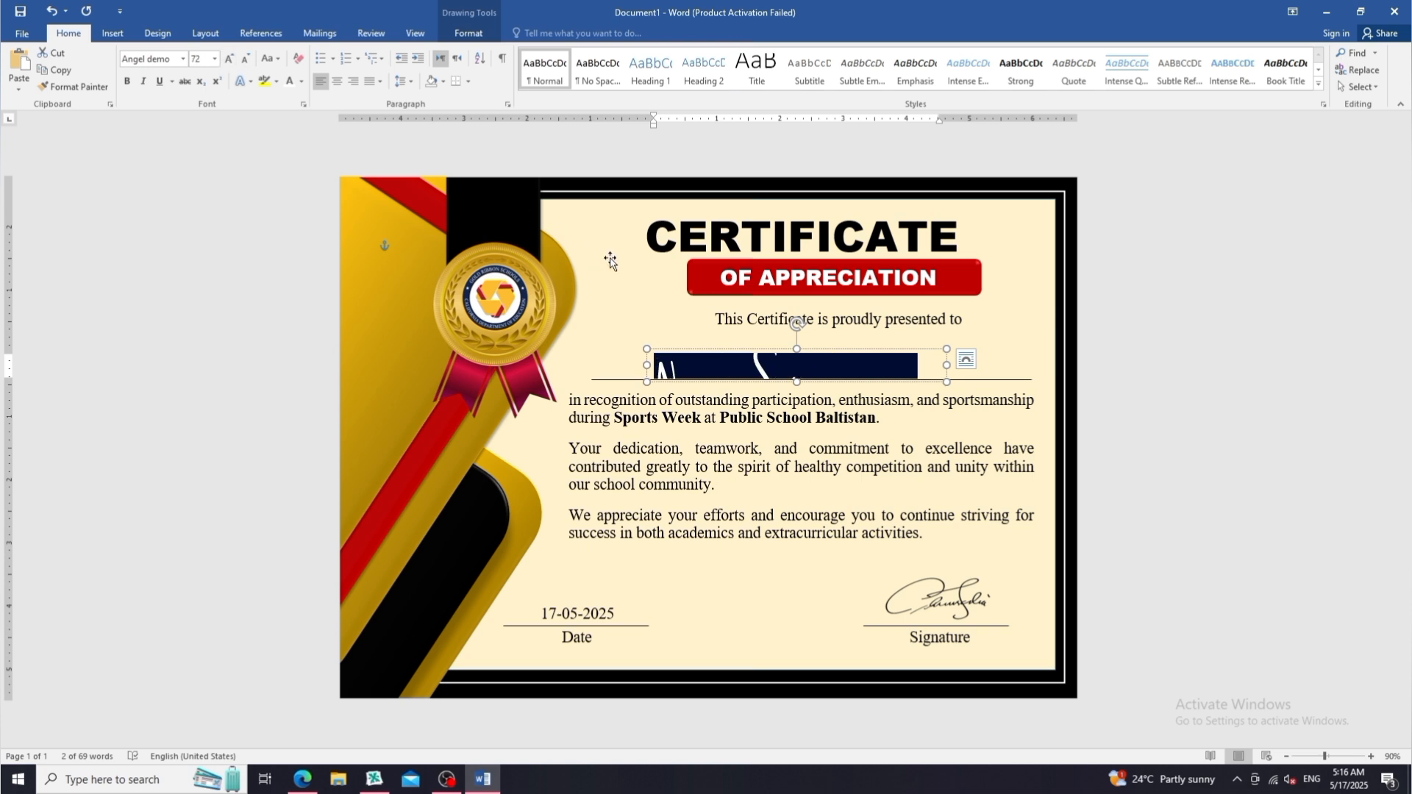
- Stretch the "Name Surname" text box upward and downward so the enlarged text fits above the recipient line
{"action": "left_click", "coordinate": [796, 327]}
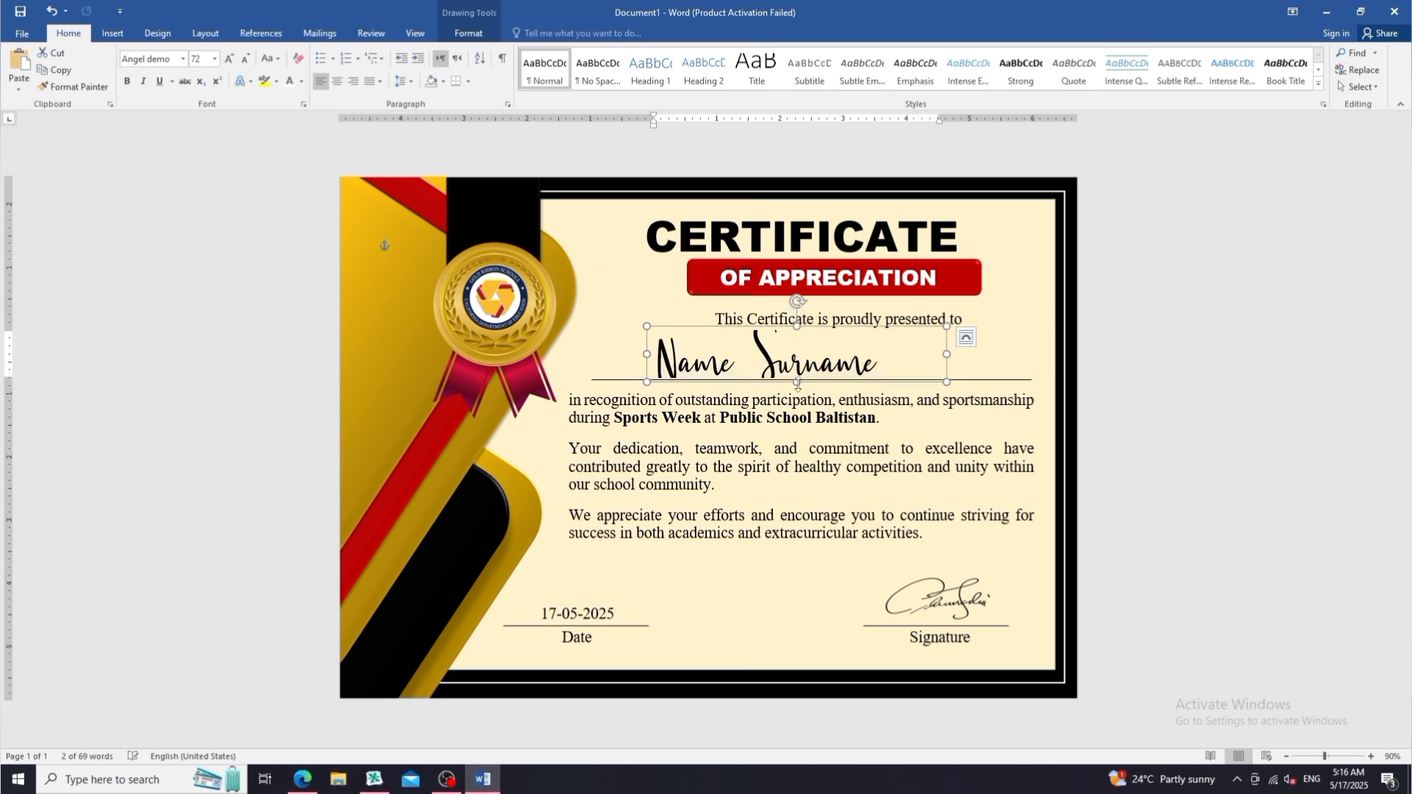
{"action": "left_click_drag", "start_coordinate": [797, 382], "coordinate": [797, 416]}
{"action": "left_click_drag", "start_coordinate": [796, 309], "coordinate": [799, 327]}
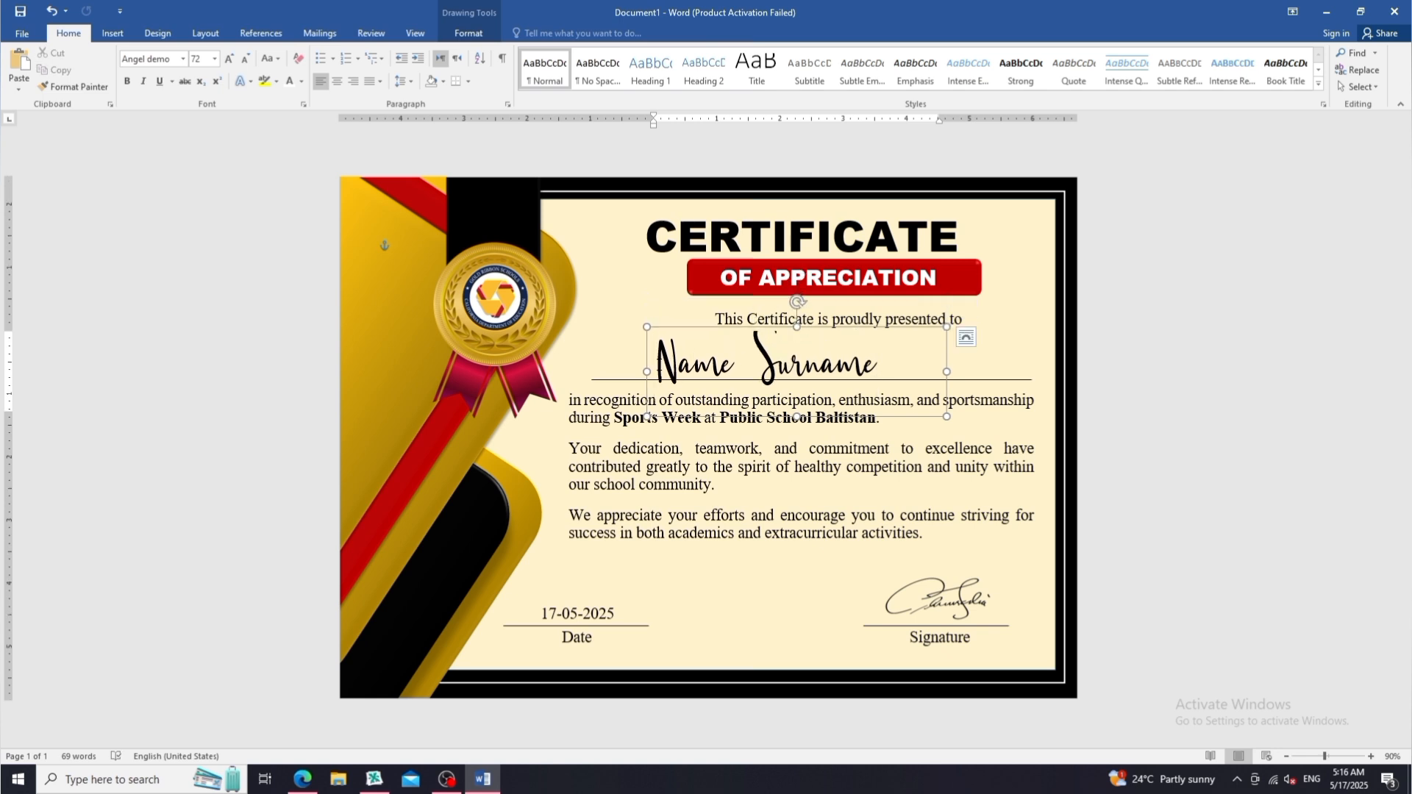
{"action": "key", "text": "ctrl+a"}
{"action": "key", "text": "BackSpace"}
{"action": "key", "text": "ctrl+z"}
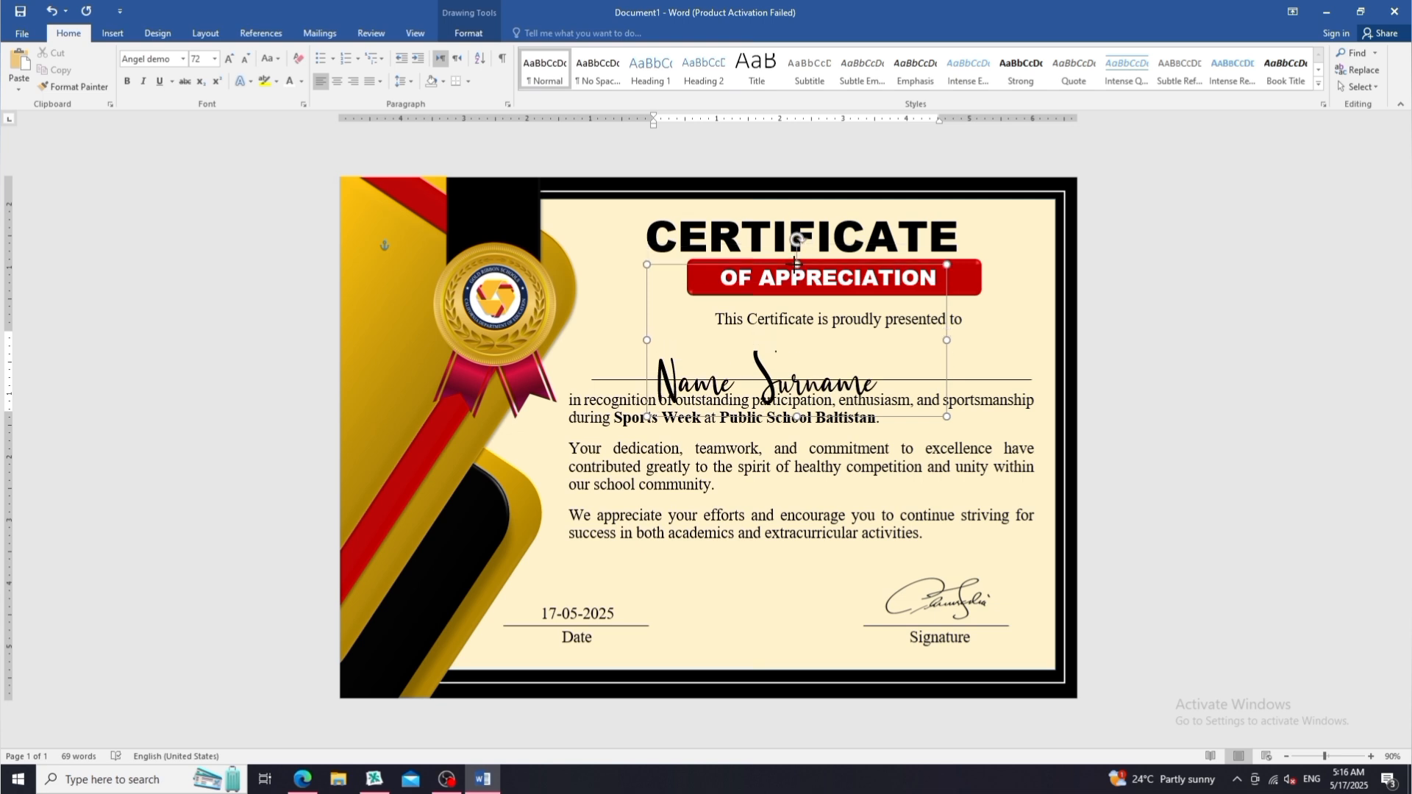
- Change the "Name Surname" text to the Darlington Demo font at 48 pt
{"action": "left_click_drag", "start_coordinate": [883, 372], "coordinate": [655, 368]}
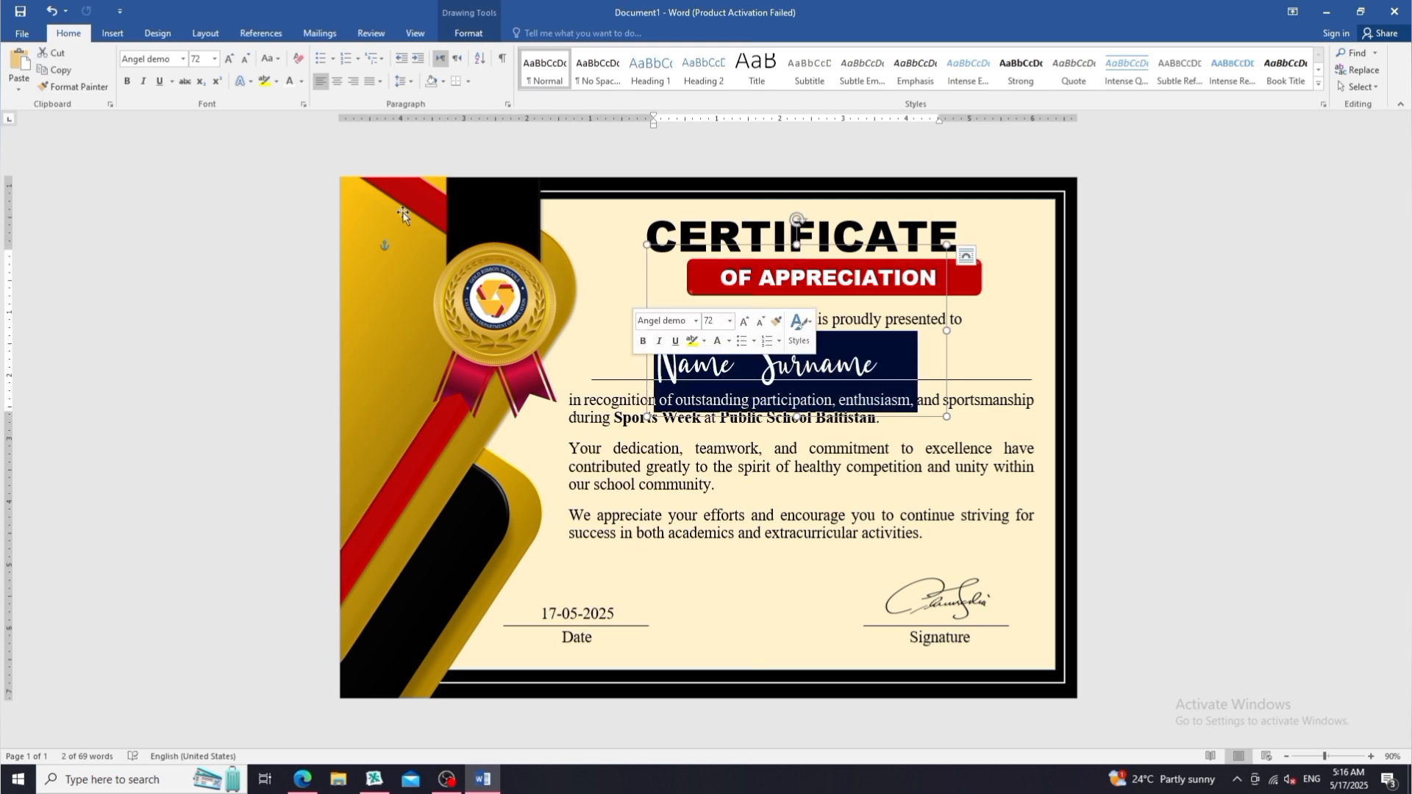
{"action": "left_click", "coordinate": [183, 61]}
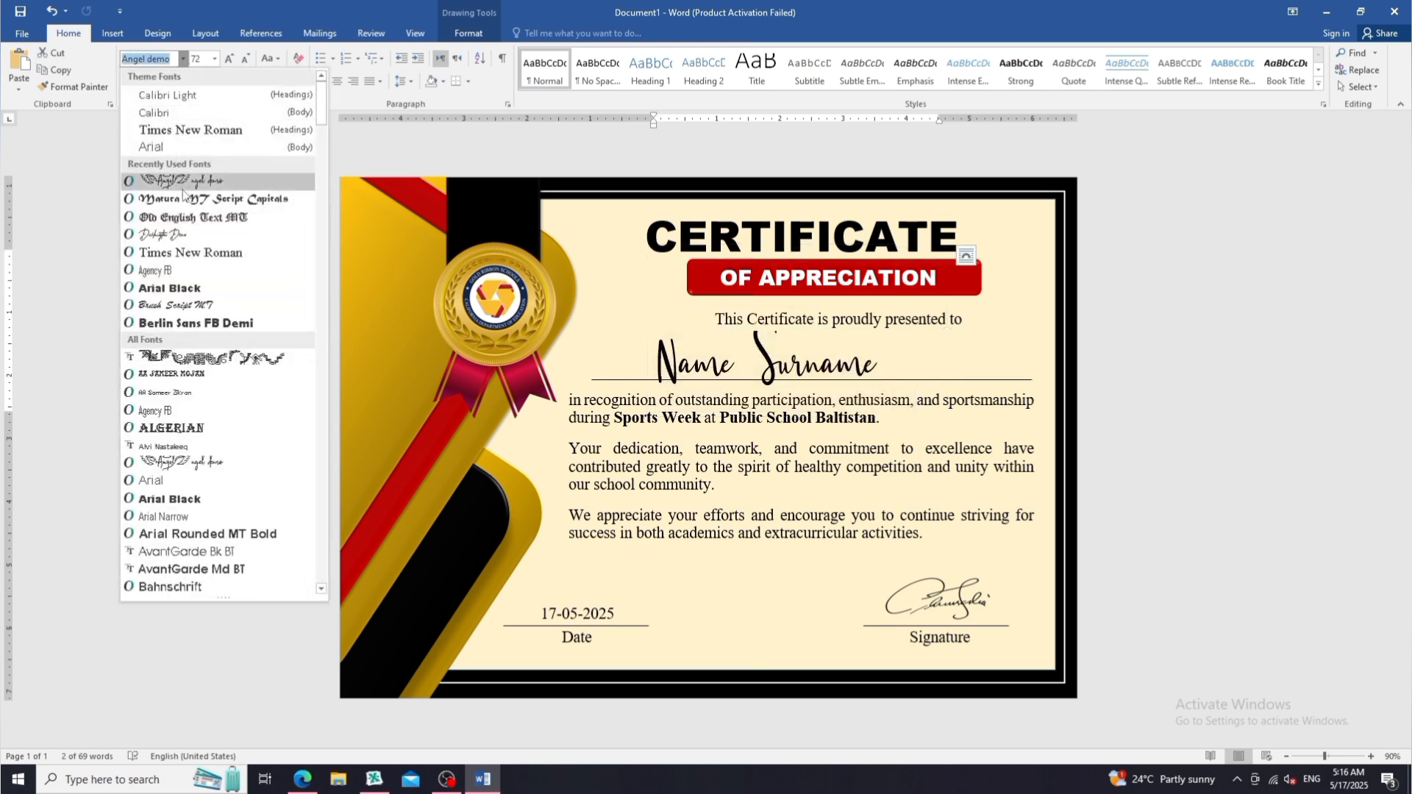
{"action": "left_click", "coordinate": [182, 236]}
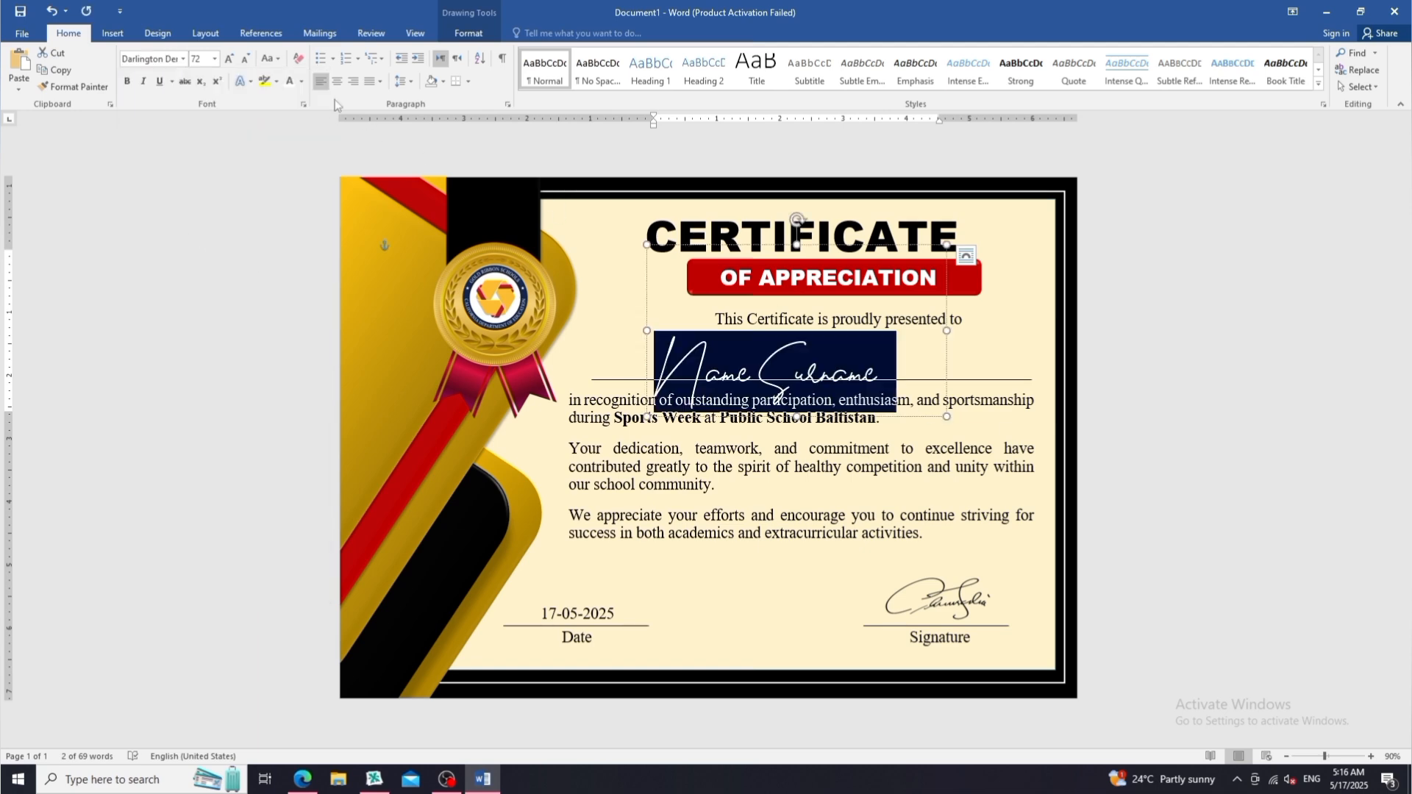
{"action": "left_click", "coordinate": [245, 60]}
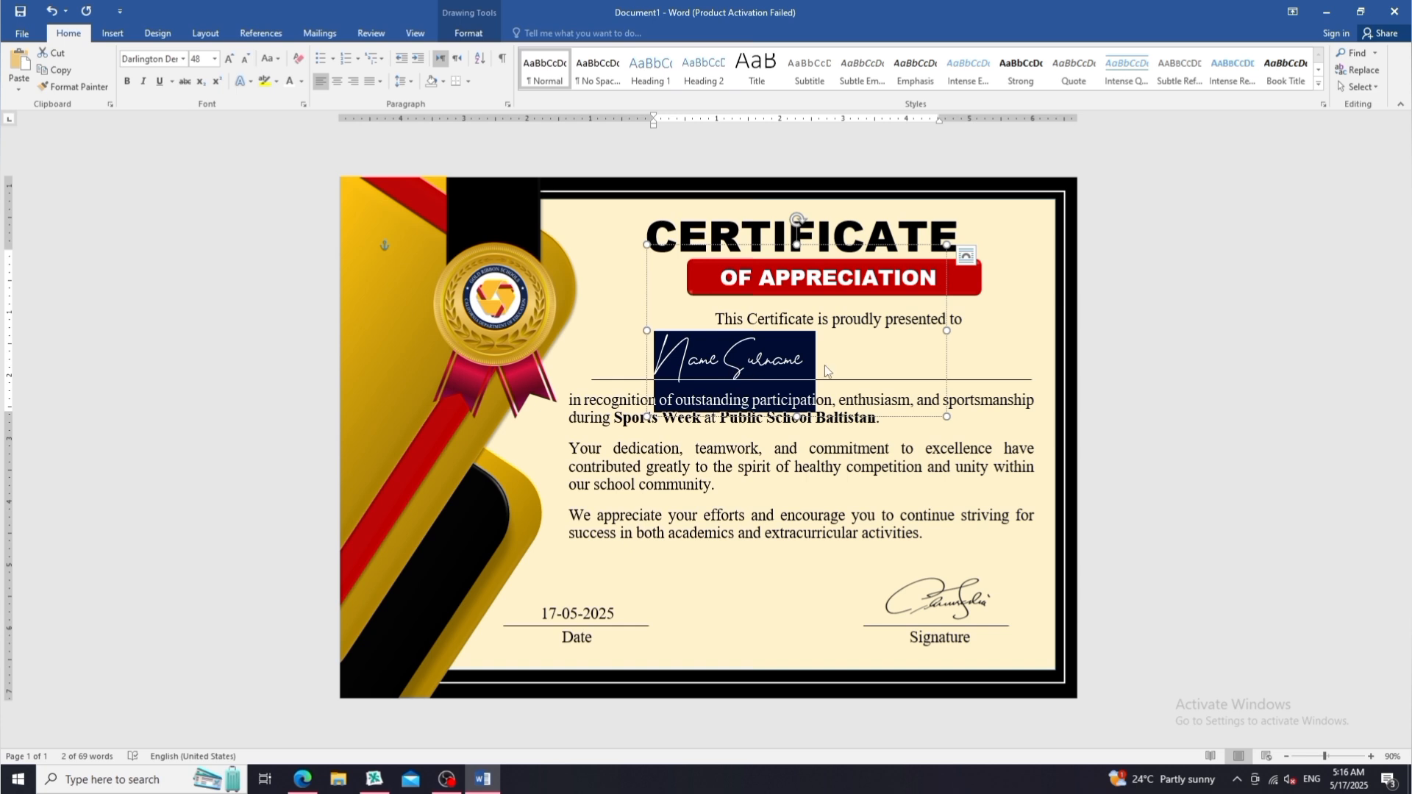
- Narrow the name text box from its left side to shift "Name Surname" toward the middle of the recipient line, and make the text bold
{"action": "left_click", "coordinate": [828, 371]}
{"action": "left_click_drag", "start_coordinate": [647, 245], "coordinate": [700, 250]}
{"action": "key", "text": "ctrl+a"}
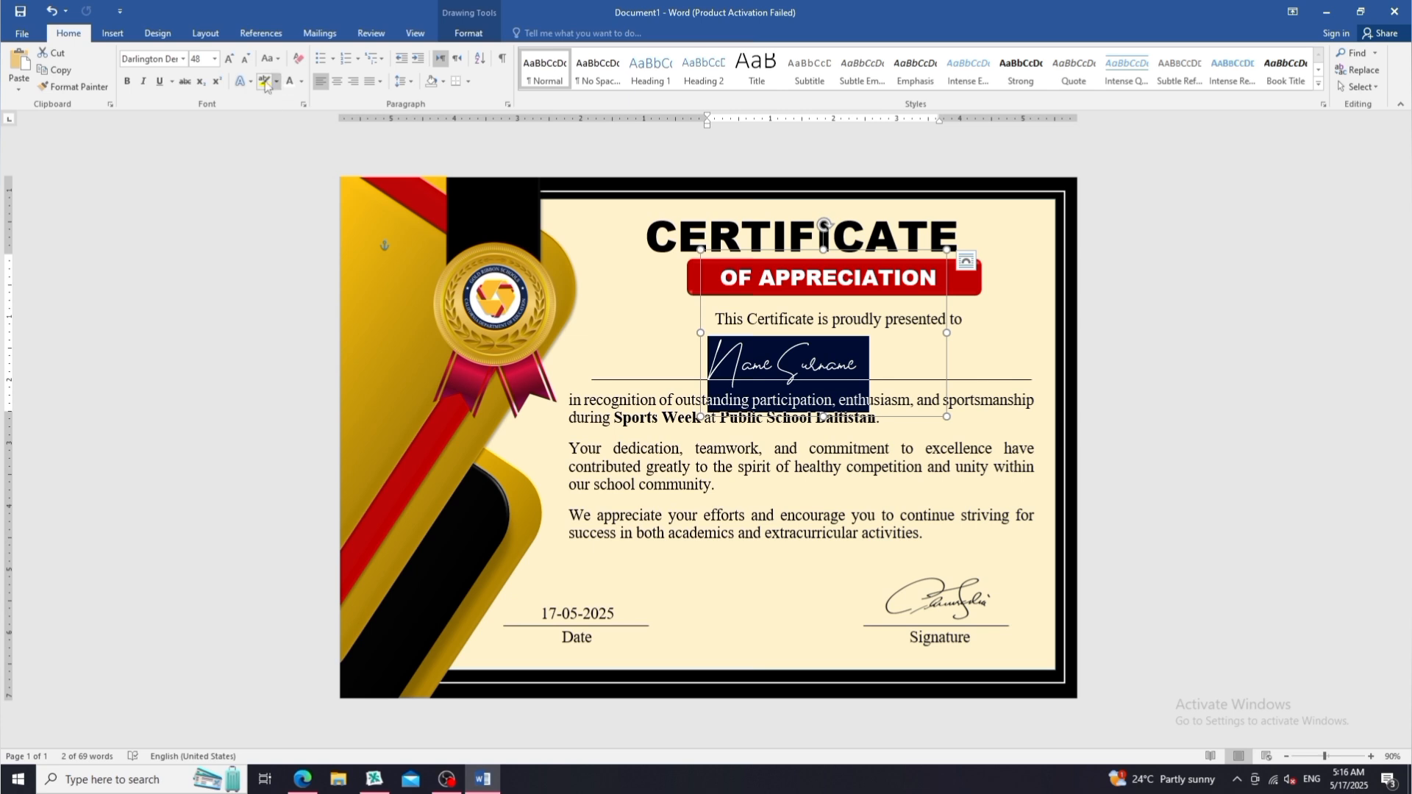
{"action": "left_click", "coordinate": [1135, 335]}
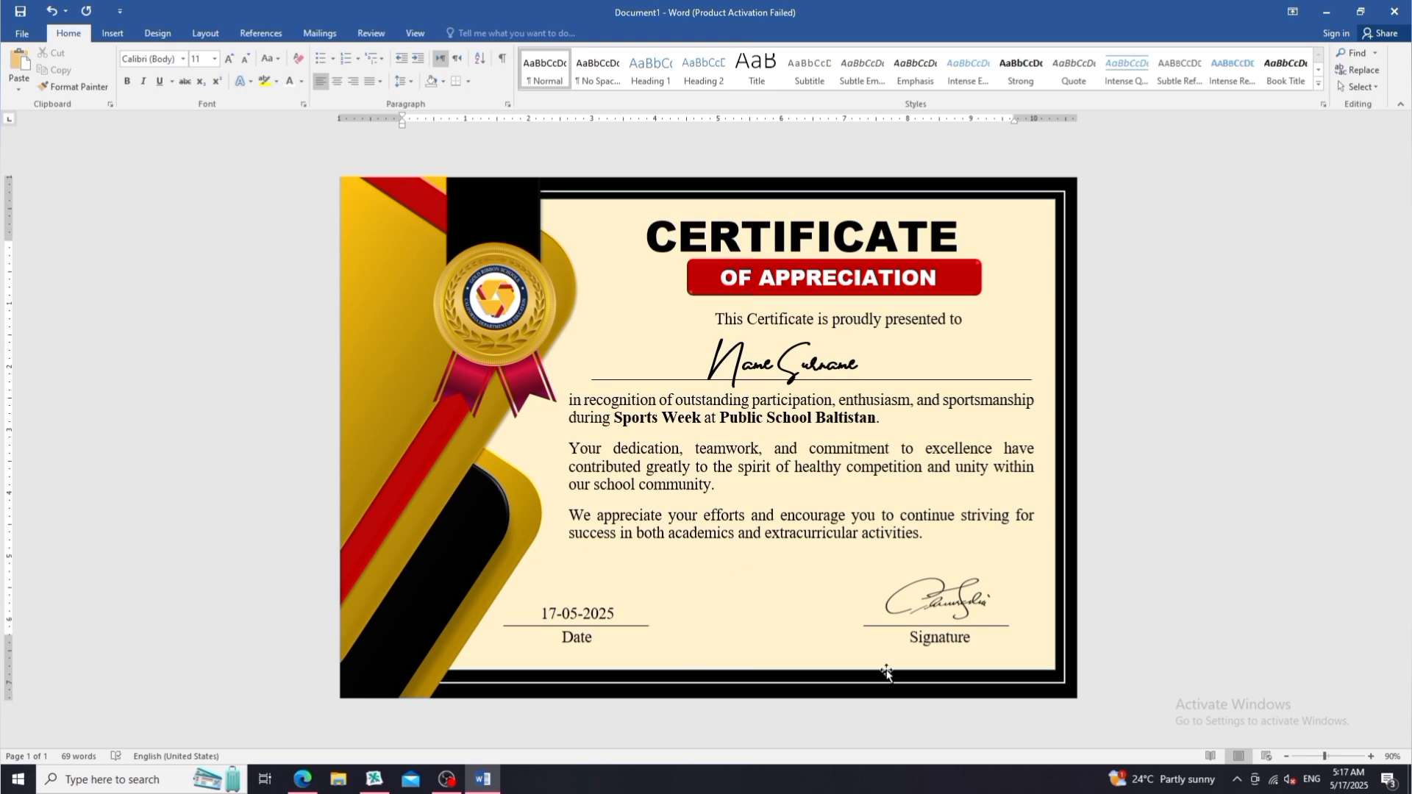
- Insert the round gold "CERTIFIED" seal picture WhatsApp_Image_2024-05-22_at_4.33.51_AM__3_-removebg-preview from the png pics folder
{"action": "left_click", "coordinate": [113, 33]}
{"action": "left_click", "coordinate": [163, 90]}
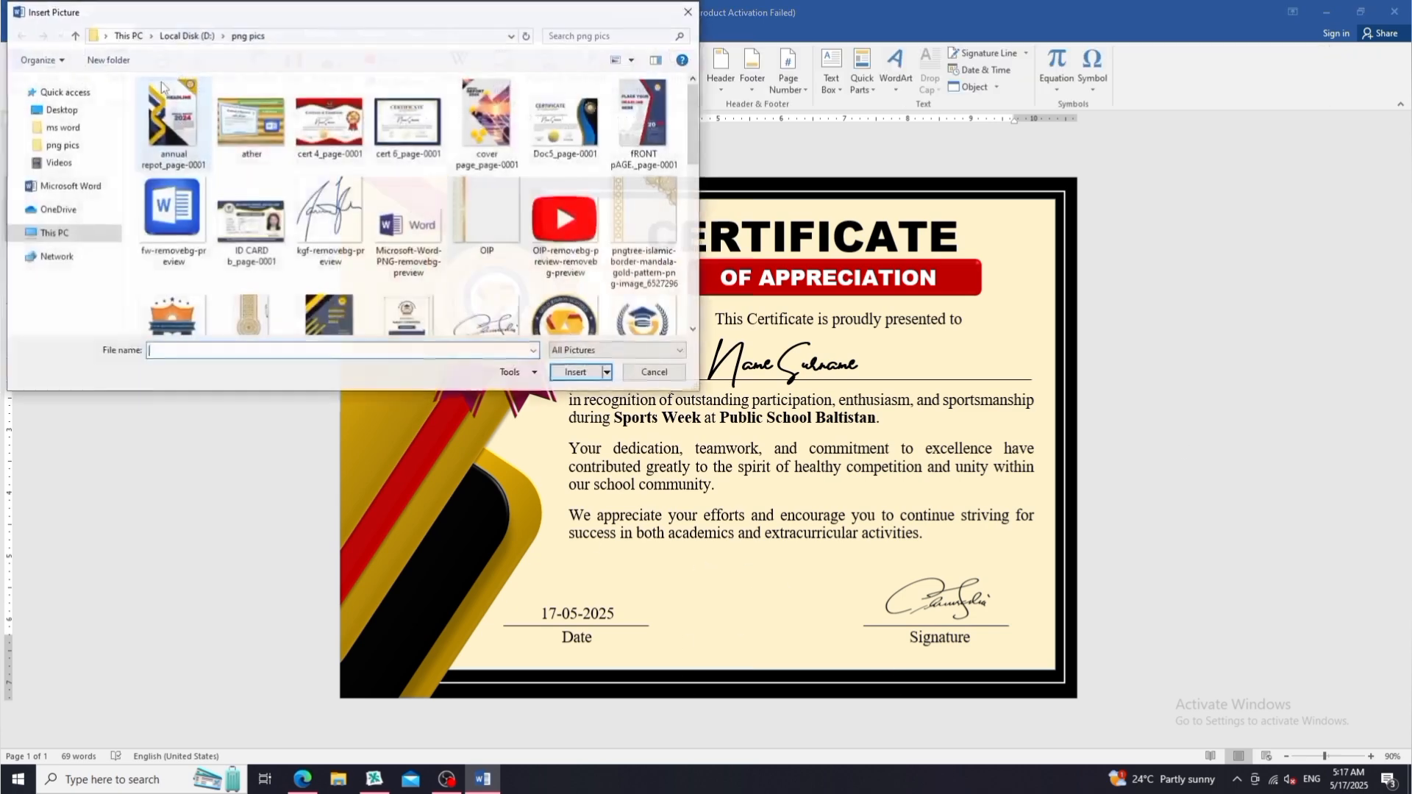
{"action": "left_click_drag", "start_coordinate": [694, 156], "coordinate": [681, 284]}
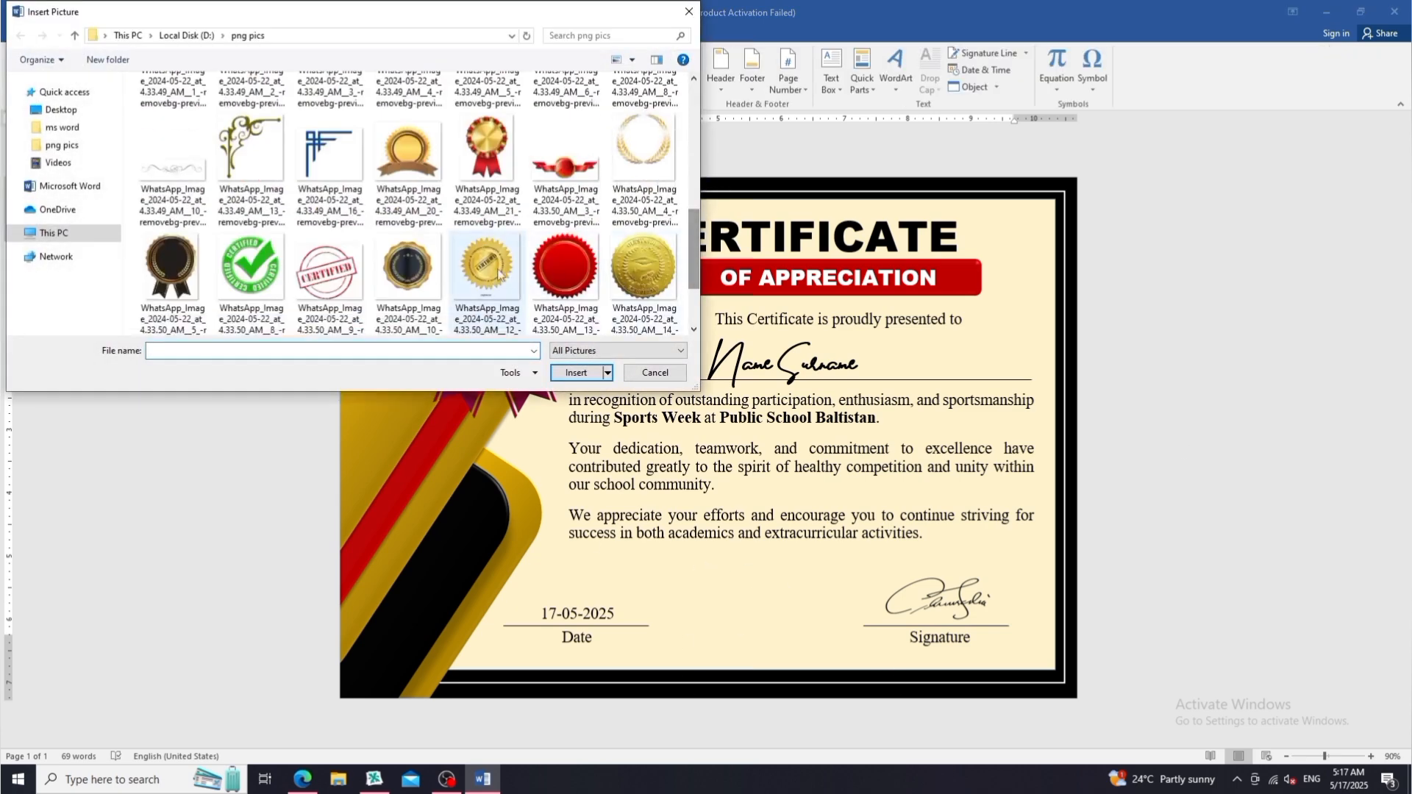
{"action": "left_click", "coordinate": [489, 272]}
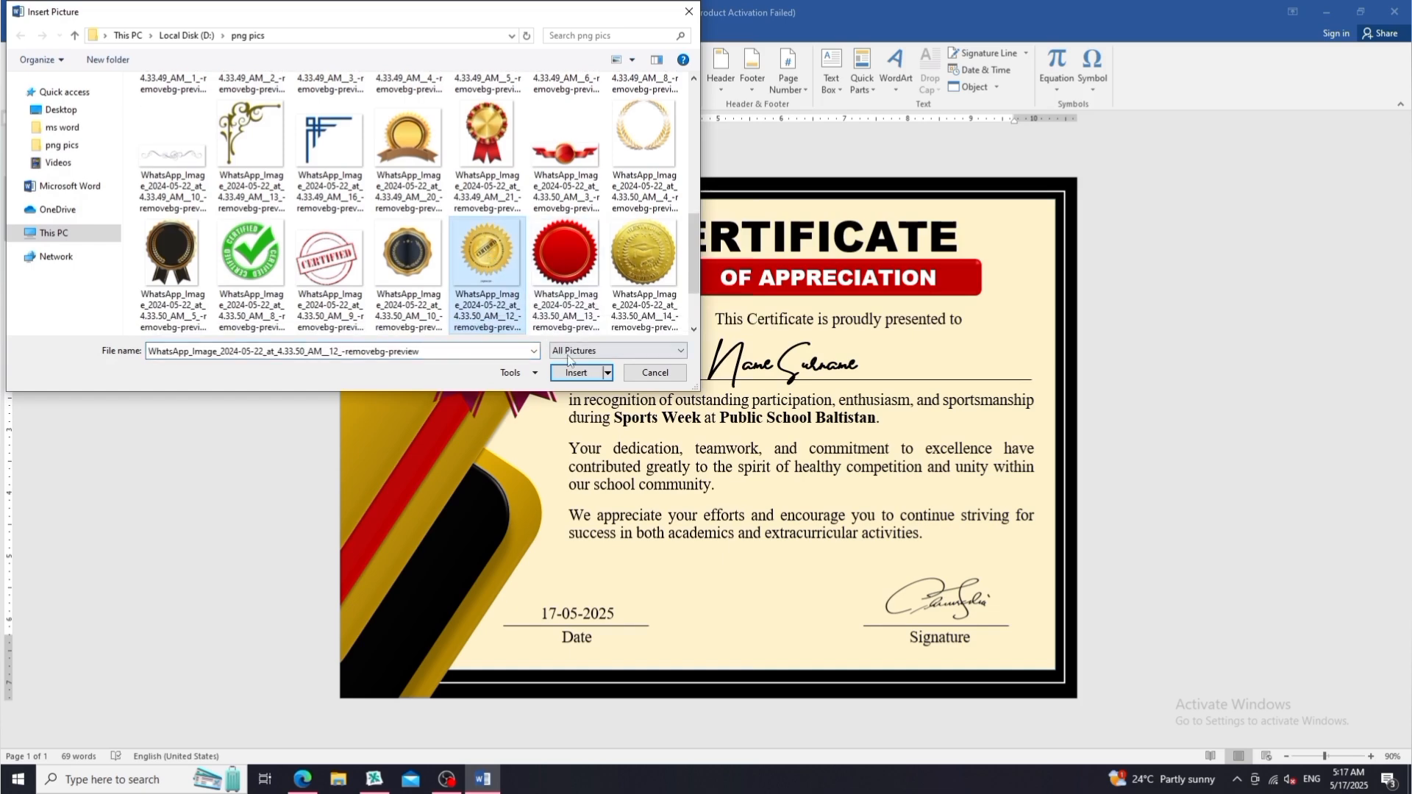
{"action": "scroll", "coordinate": [583, 246], "scroll_direction": "down", "scroll_amount": 2}
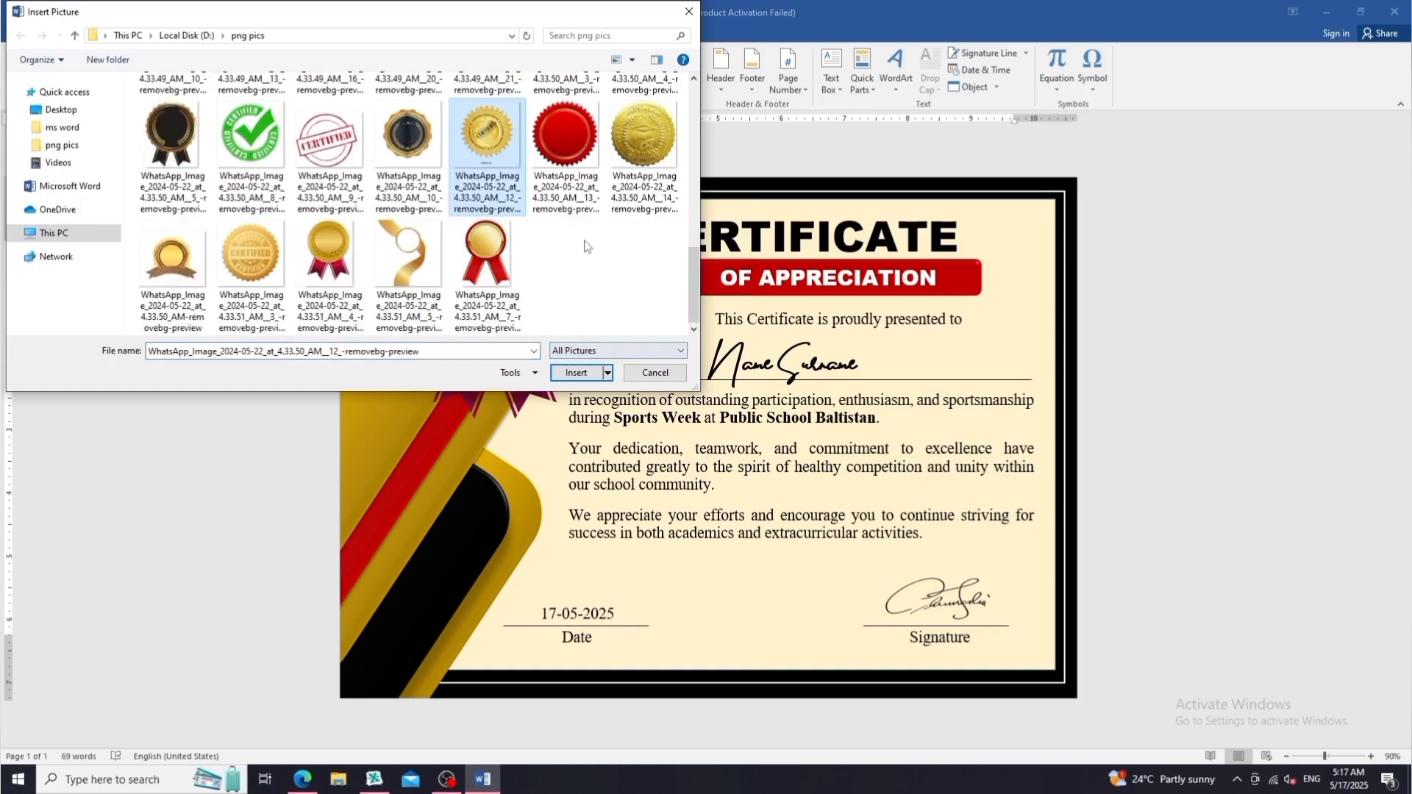
{"action": "left_click", "coordinate": [265, 268]}
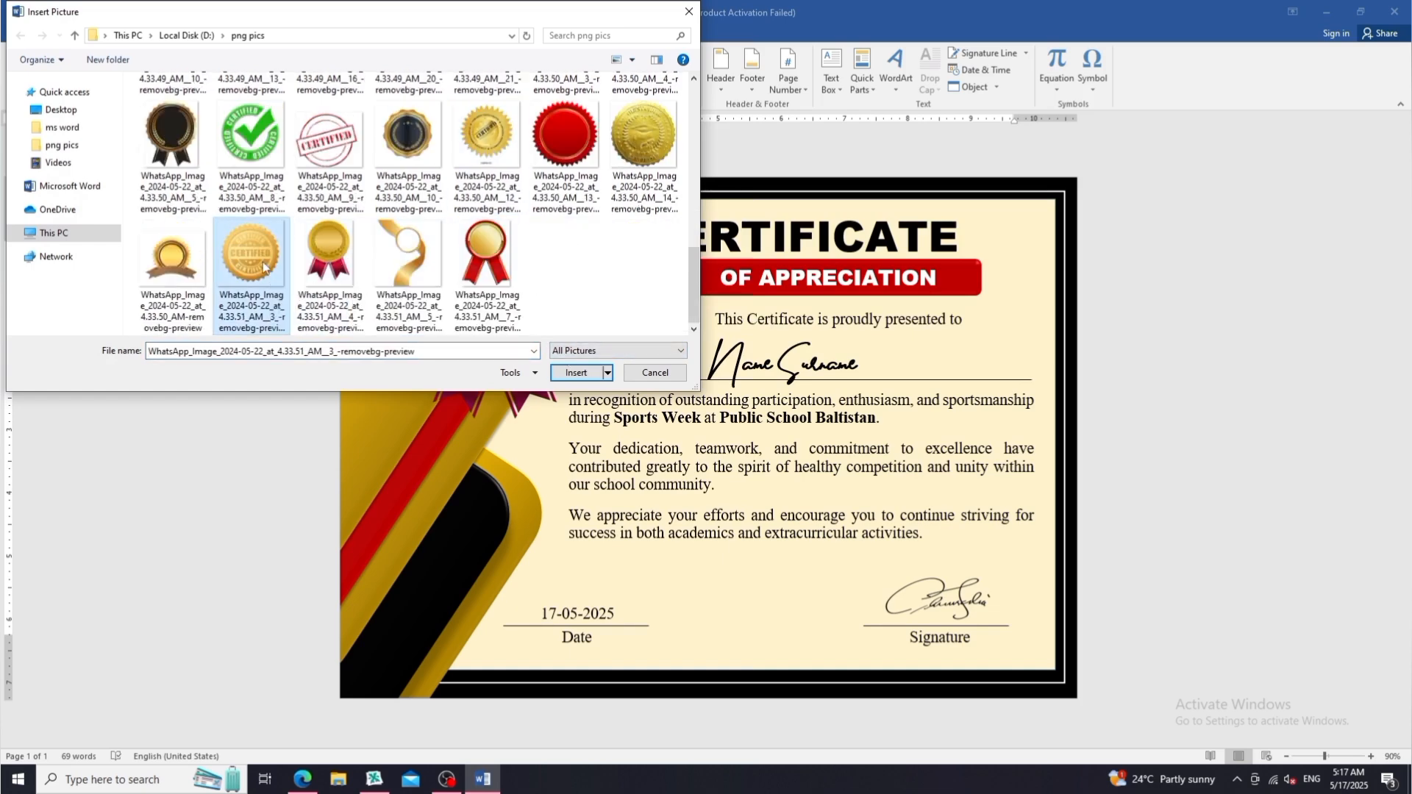
{"action": "left_click", "coordinate": [576, 373]}
- Give the gold seal Square text wrapping, shrink it to about 1.43" and place it between the date and the signature
{"action": "left_click", "coordinate": [1056, 88]}
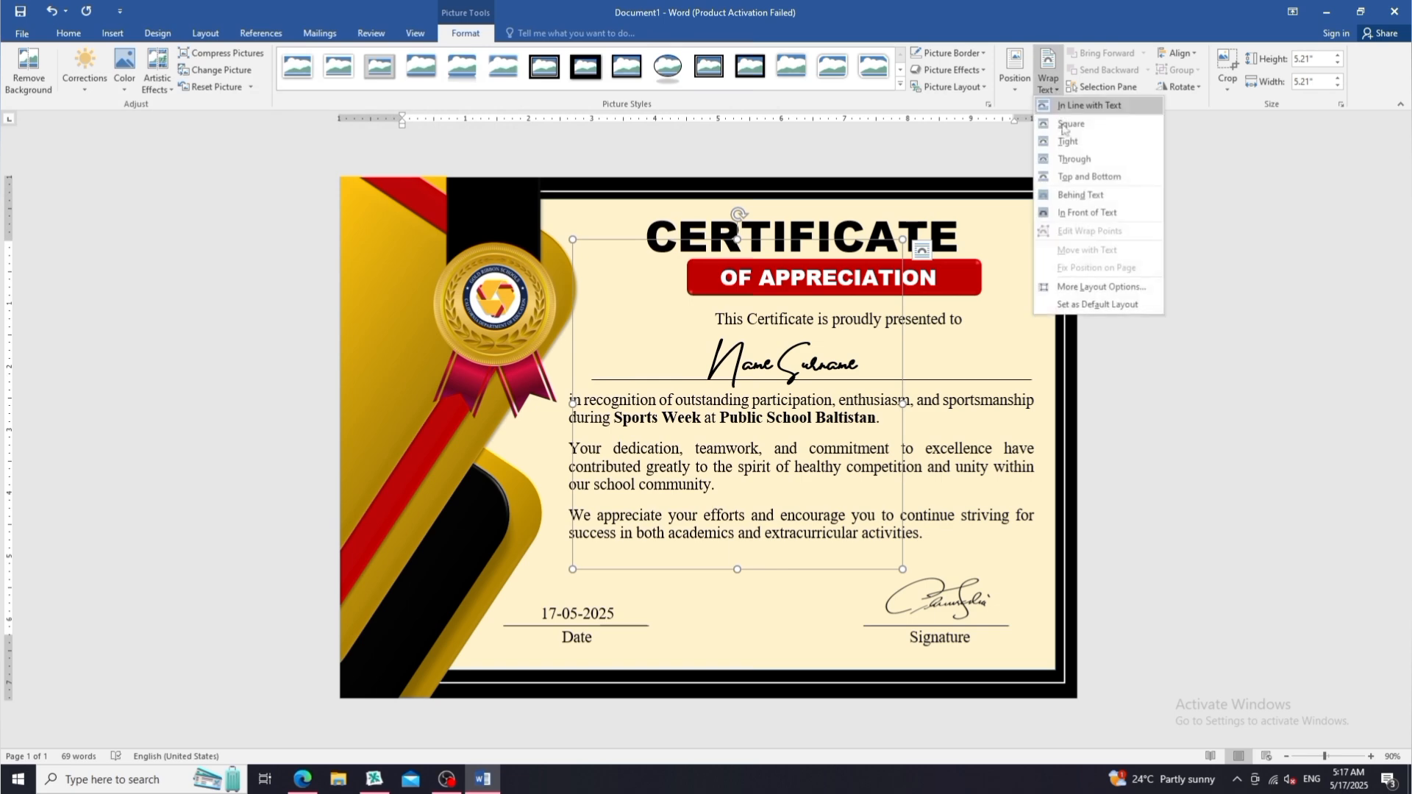
{"action": "left_click", "coordinate": [1082, 129]}
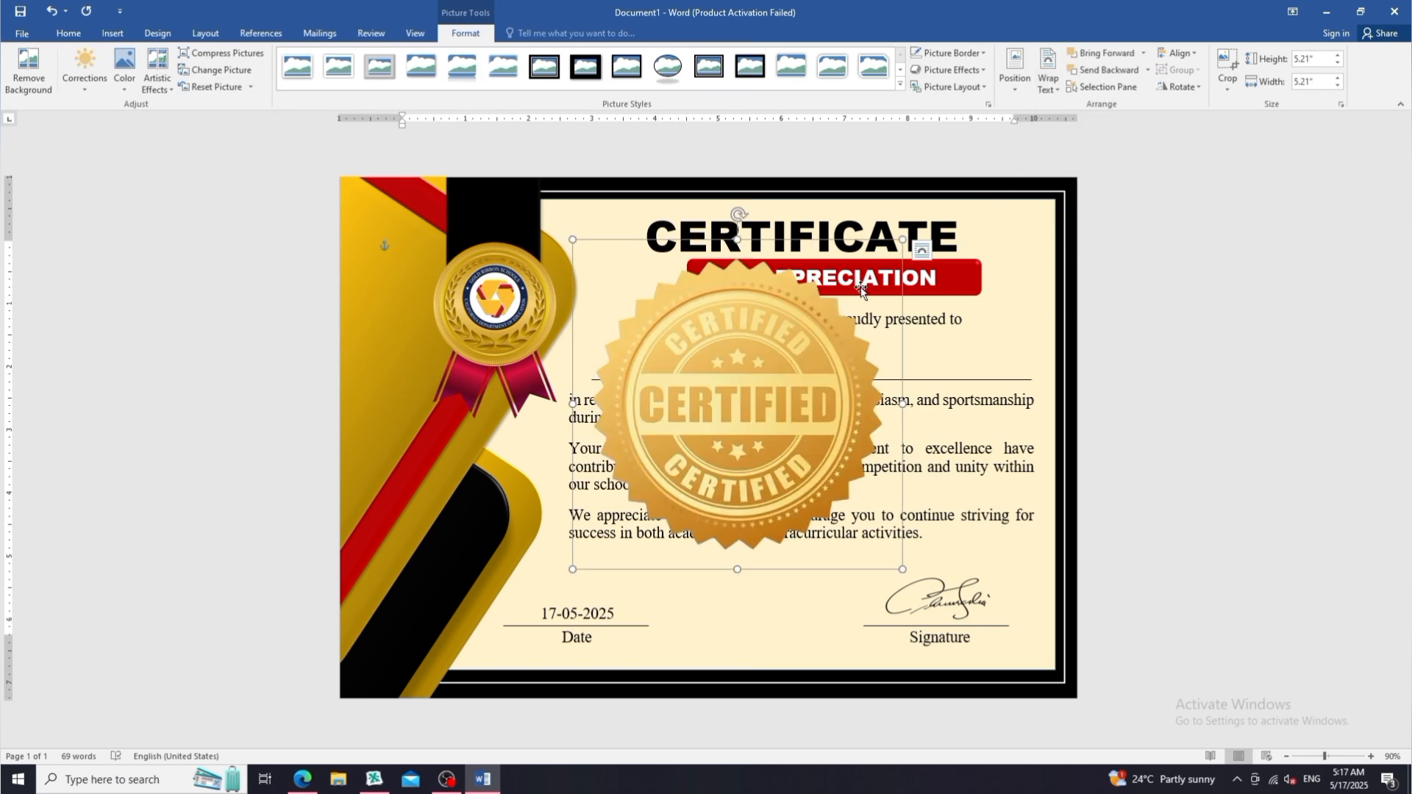
{"action": "mouse_move", "coordinate": [903, 240]}
{"action": "left_mouse_down"}
{"action": "mouse_move", "coordinate": [628, 457]}
{"action": "mouse_move", "coordinate": [662, 478]}
{"action": "left_mouse_up"}
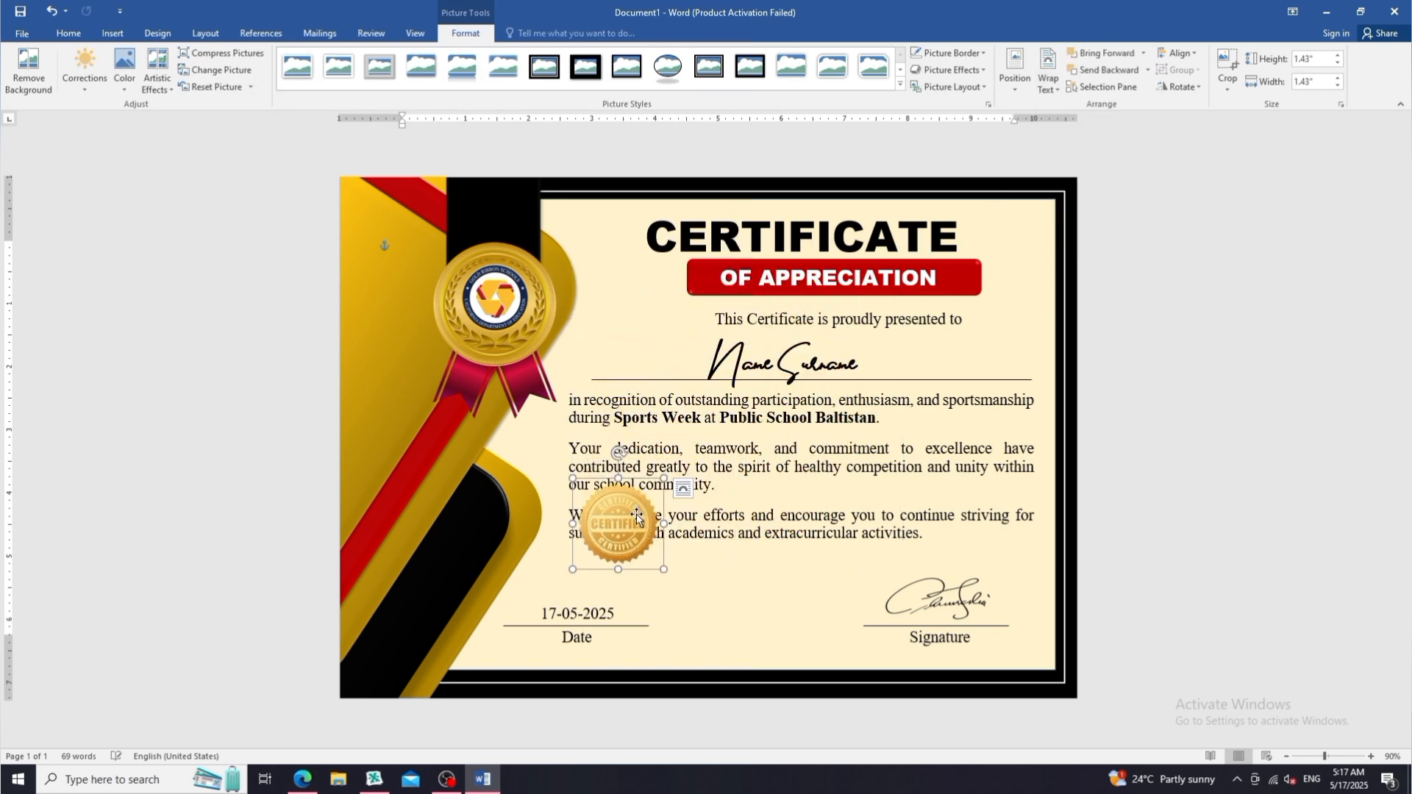
{"action": "left_click_drag", "start_coordinate": [623, 539], "coordinate": [758, 605]}
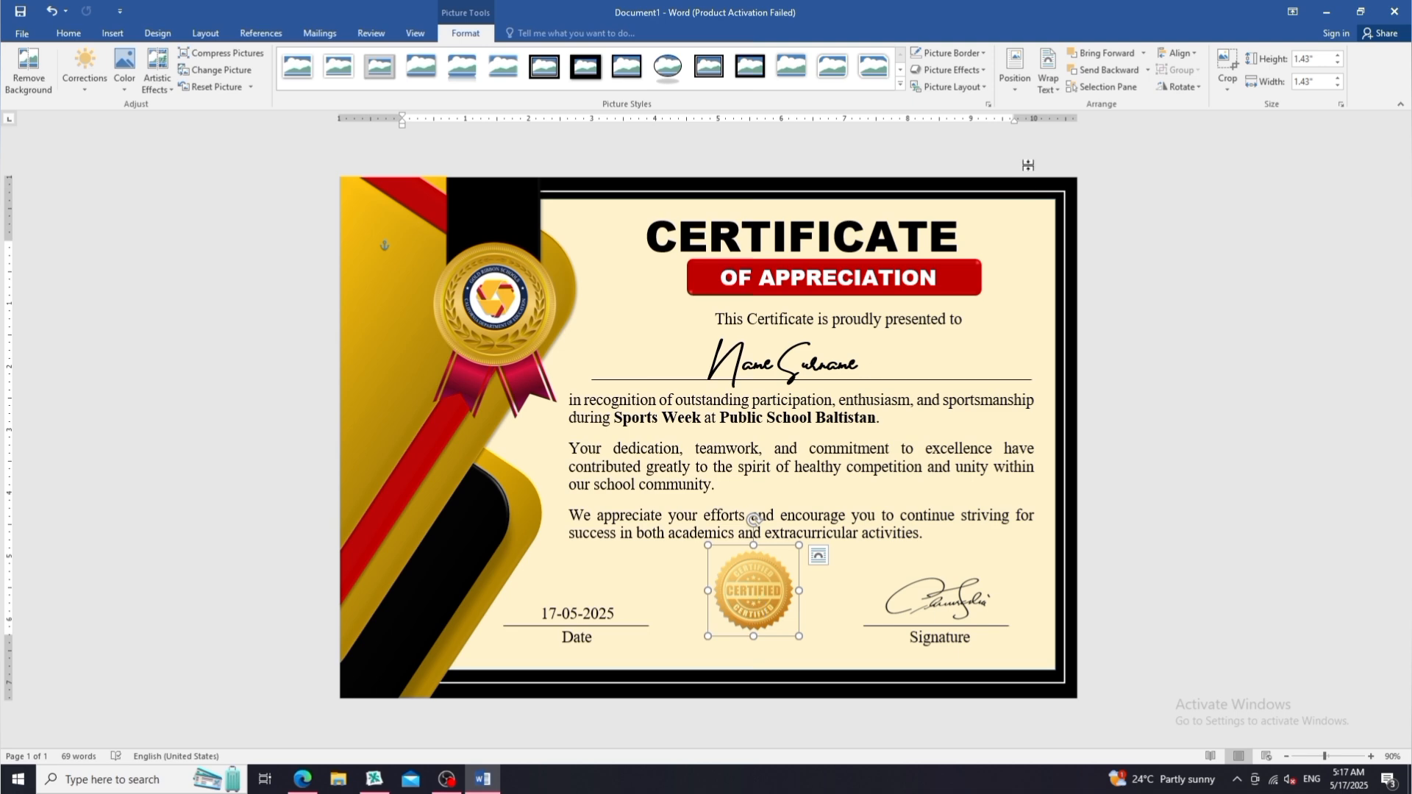
- Set the seal's wrapping to In Front of Text, enlarge it to about 1.54" and reposition it between the date and signature lines
{"action": "left_click", "coordinate": [1049, 77]}
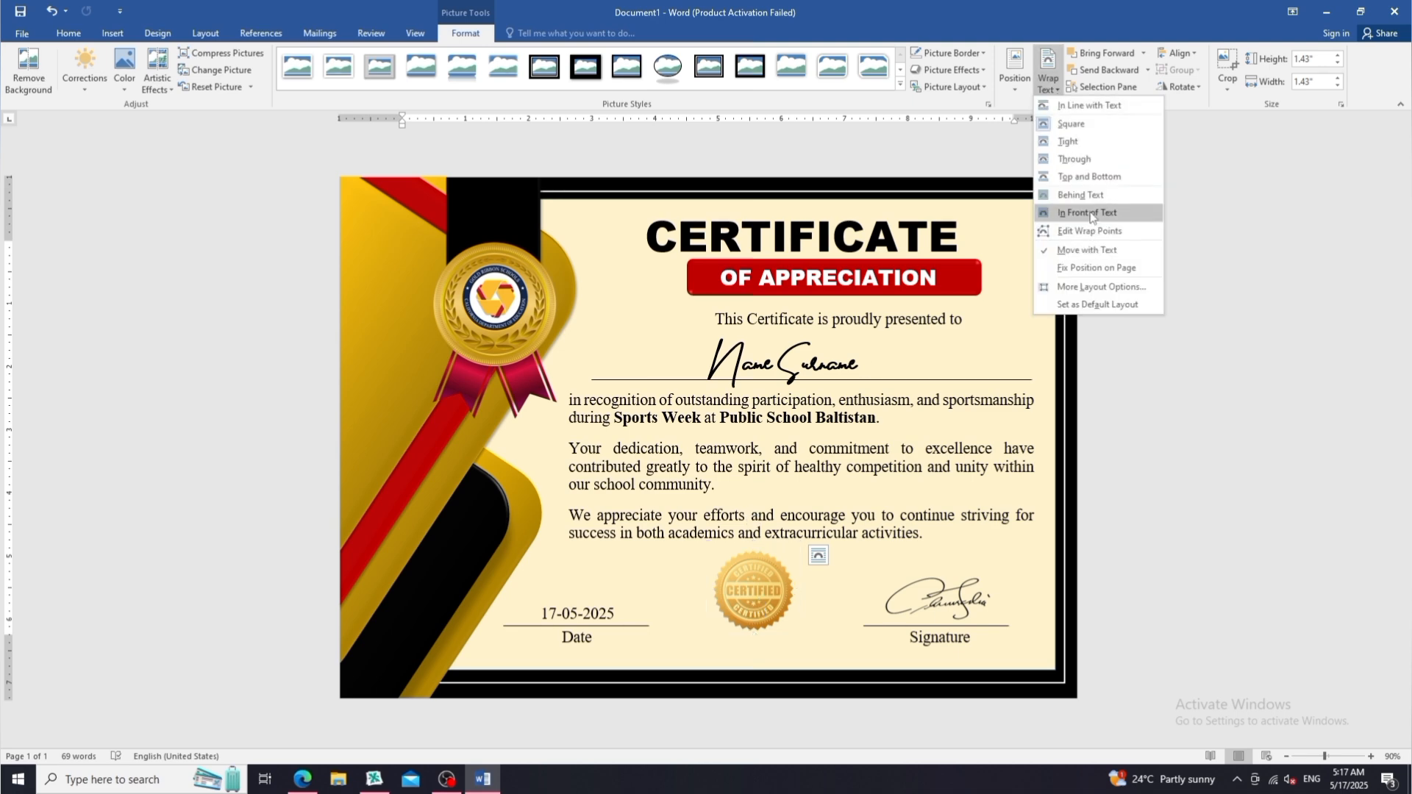
{"action": "left_click", "coordinate": [1087, 213]}
{"action": "mouse_move", "coordinate": [720, 641]}
{"action": "left_mouse_down"}
{"action": "mouse_move", "coordinate": [727, 656]}
{"action": "mouse_move", "coordinate": [708, 659]}
{"action": "left_mouse_up"}
{"action": "left_click_drag", "start_coordinate": [749, 607], "coordinate": [759, 604]}
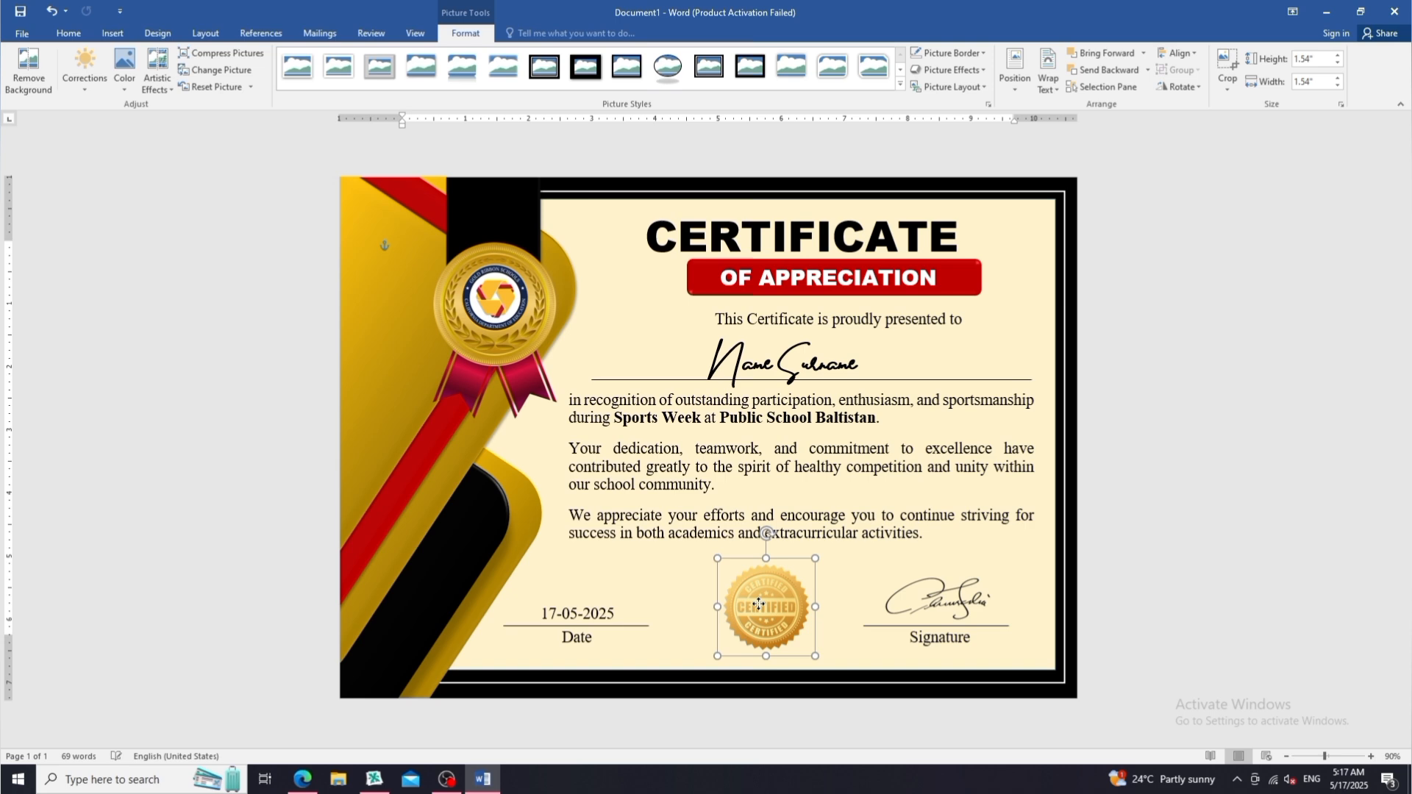
{"action": "left_click", "coordinate": [1231, 480]}
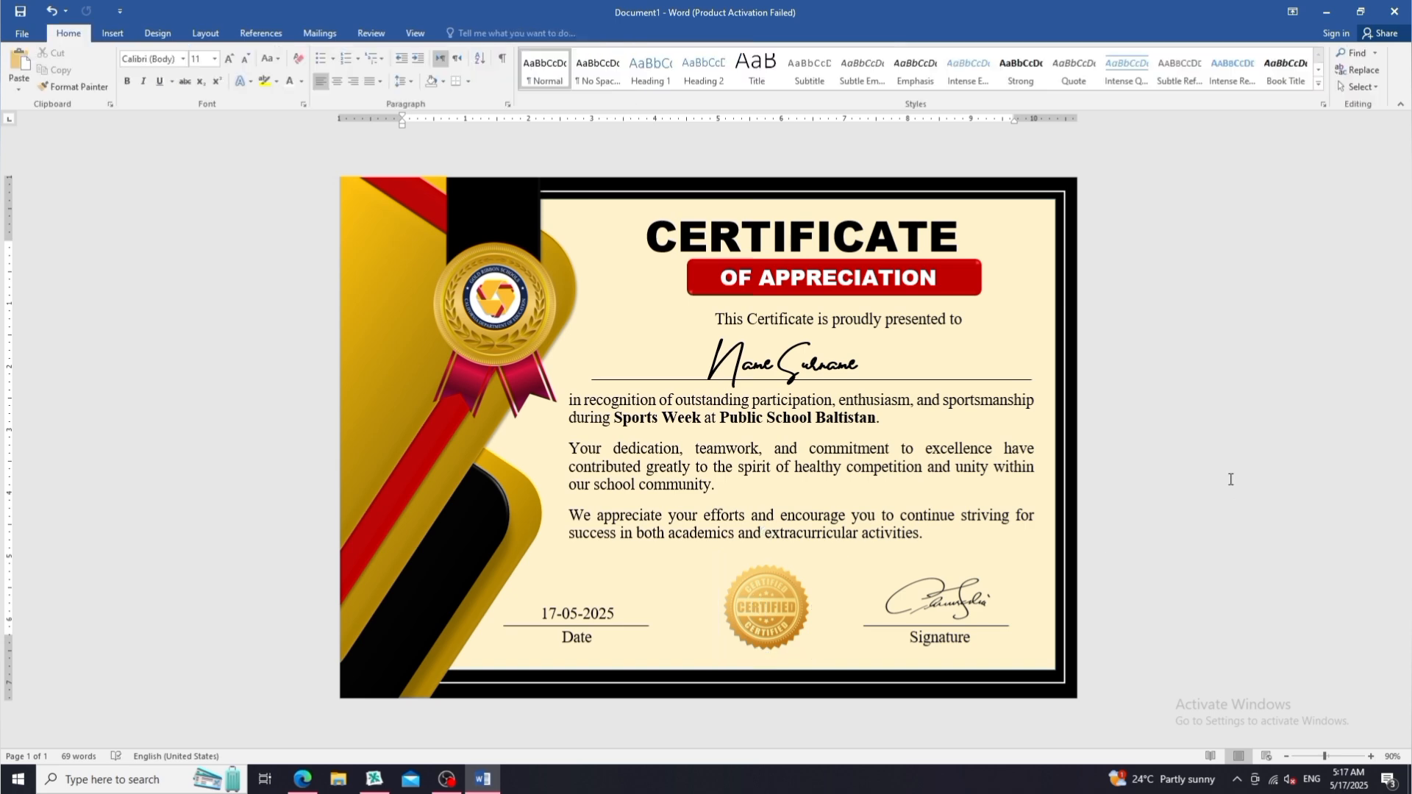
{"action": "left_click", "coordinate": [1330, 757]}
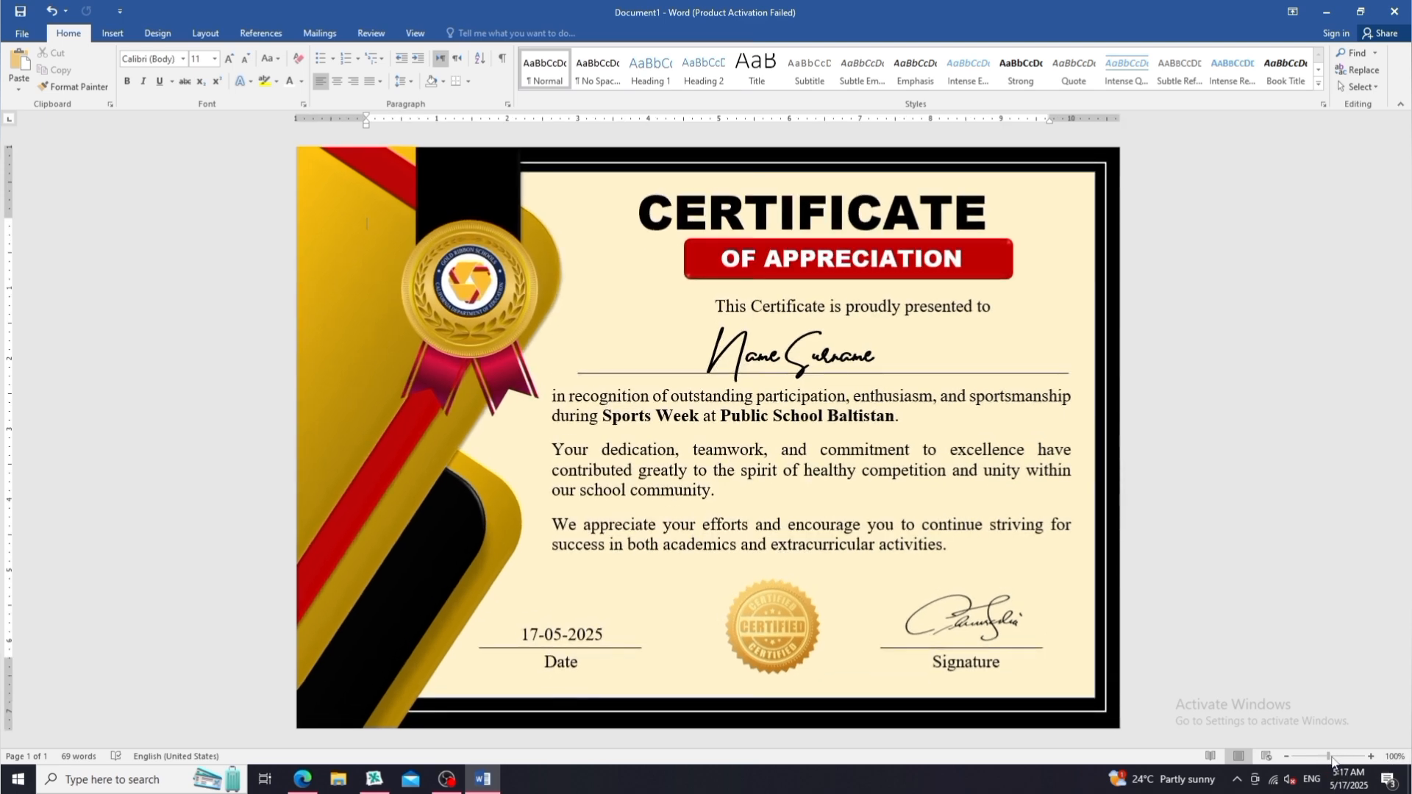